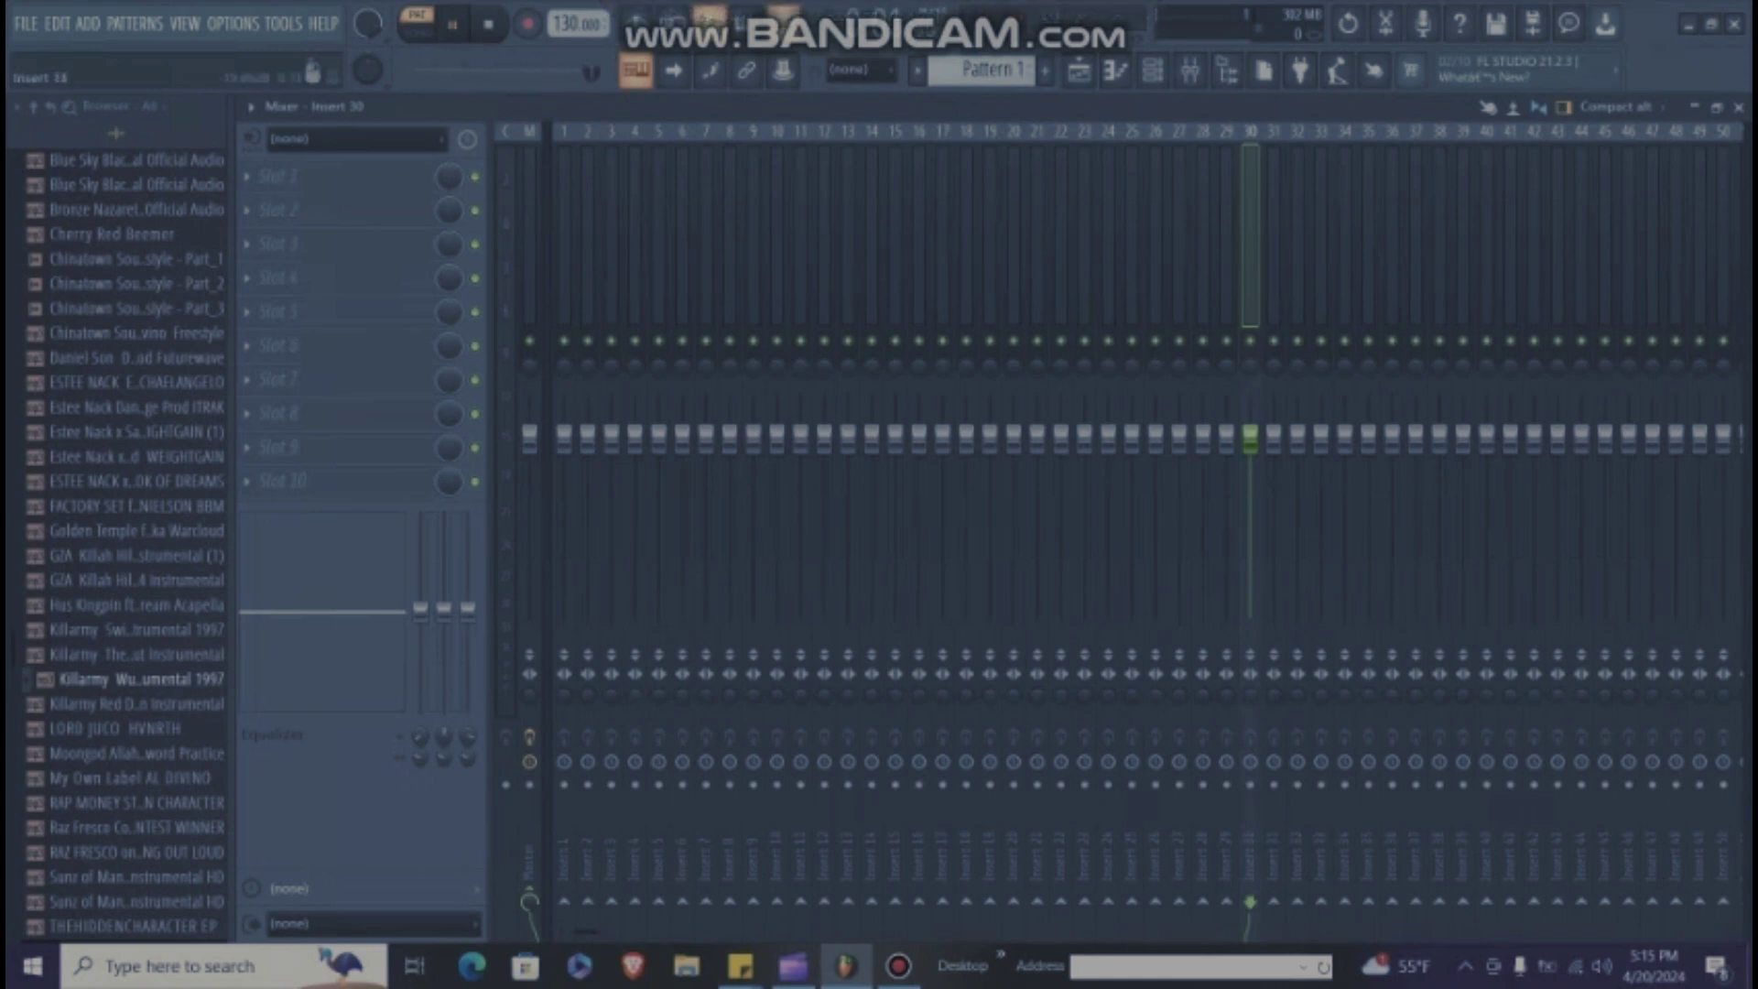
Step: Replace the mixer view with the piano roll and show the channel rack
left_click(824, 238)
left_click(658, 238)
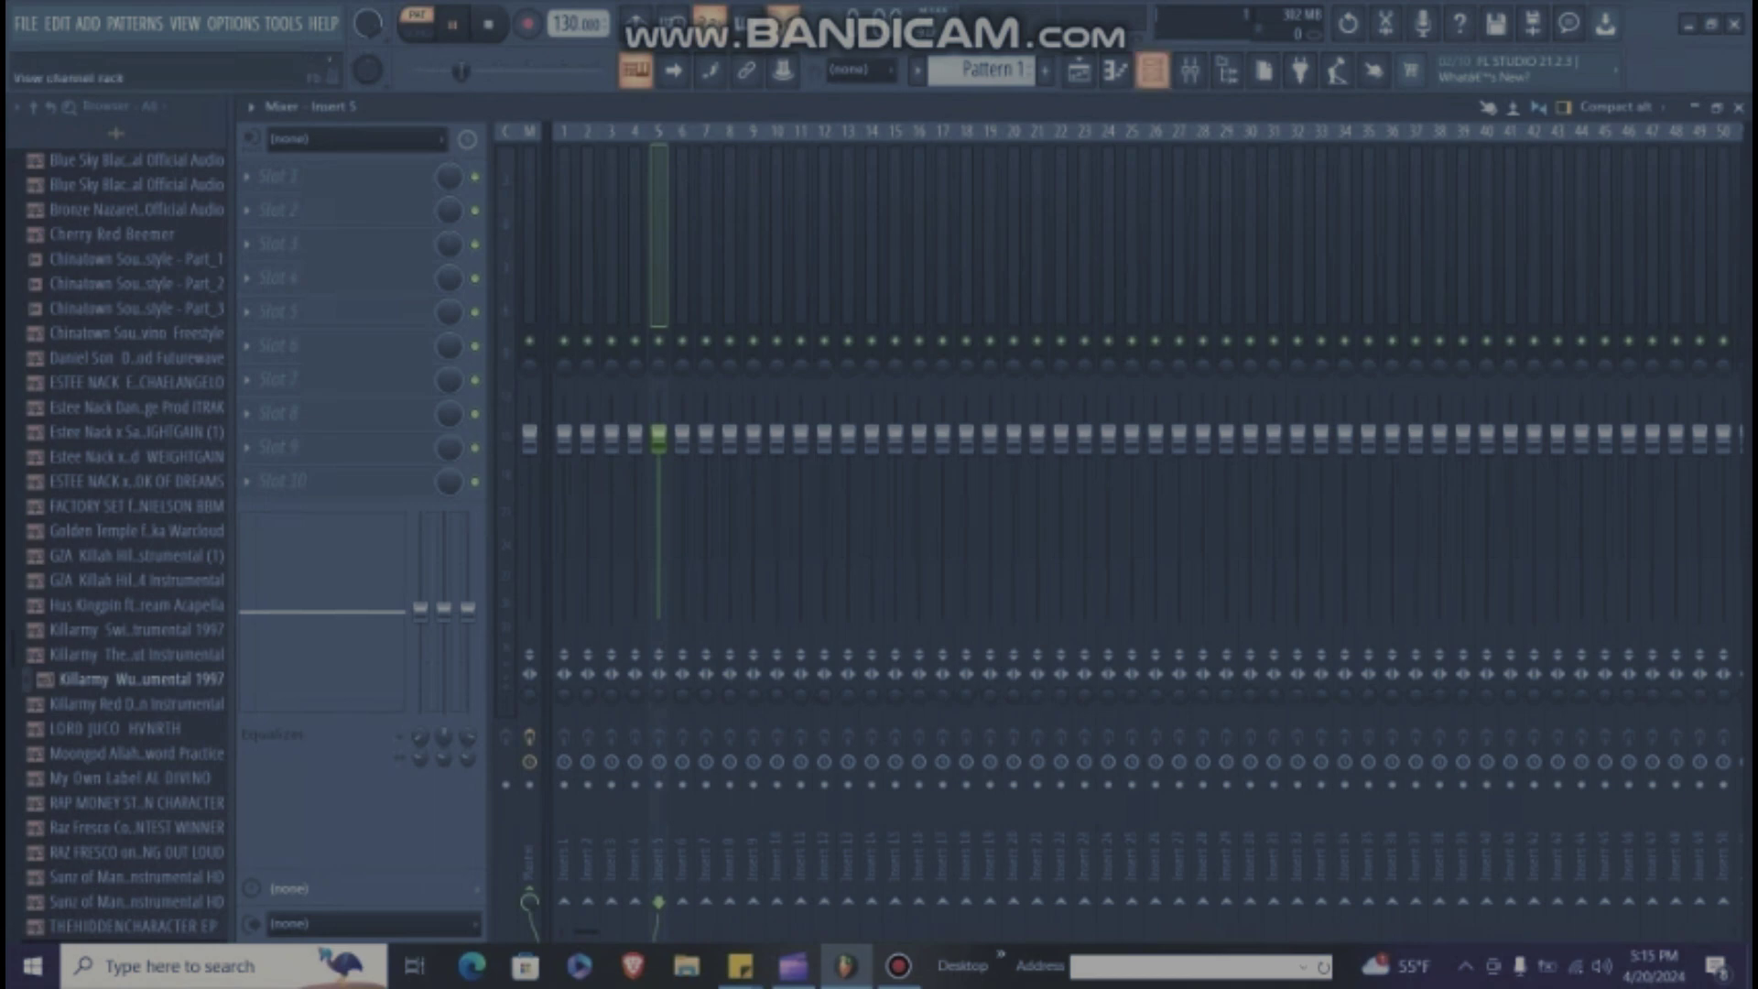
left_click(1116, 71)
left_click(1190, 71)
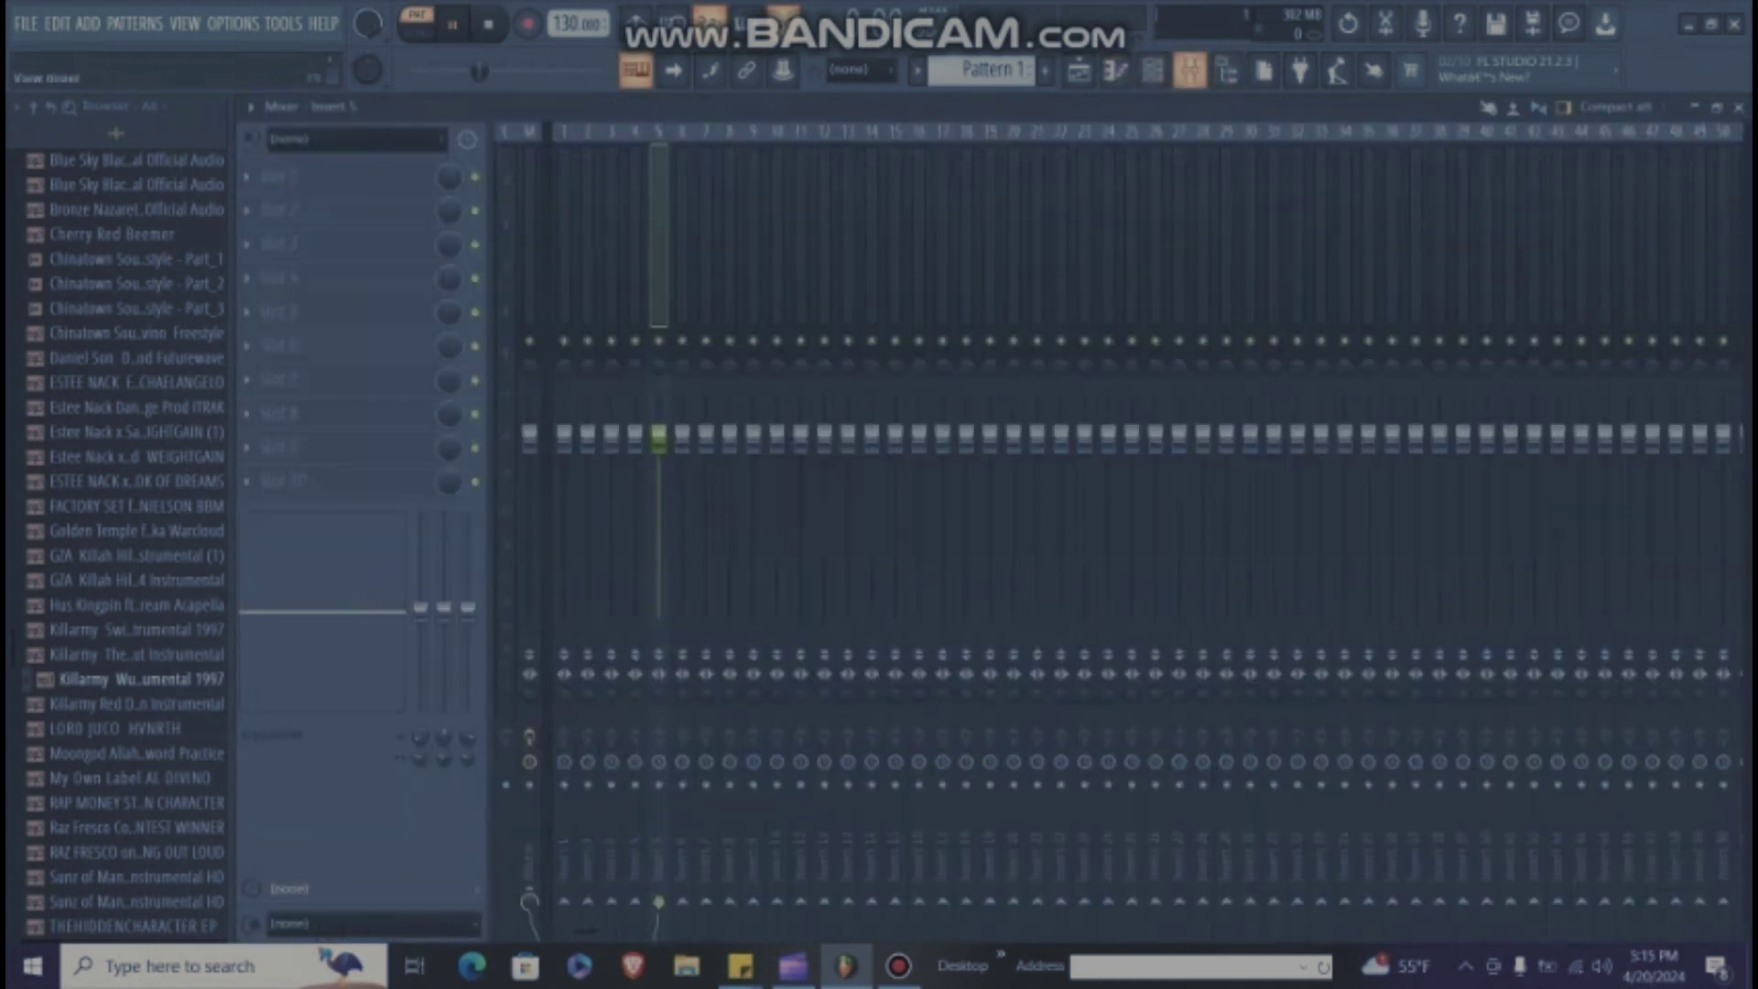
left_click(1078, 71)
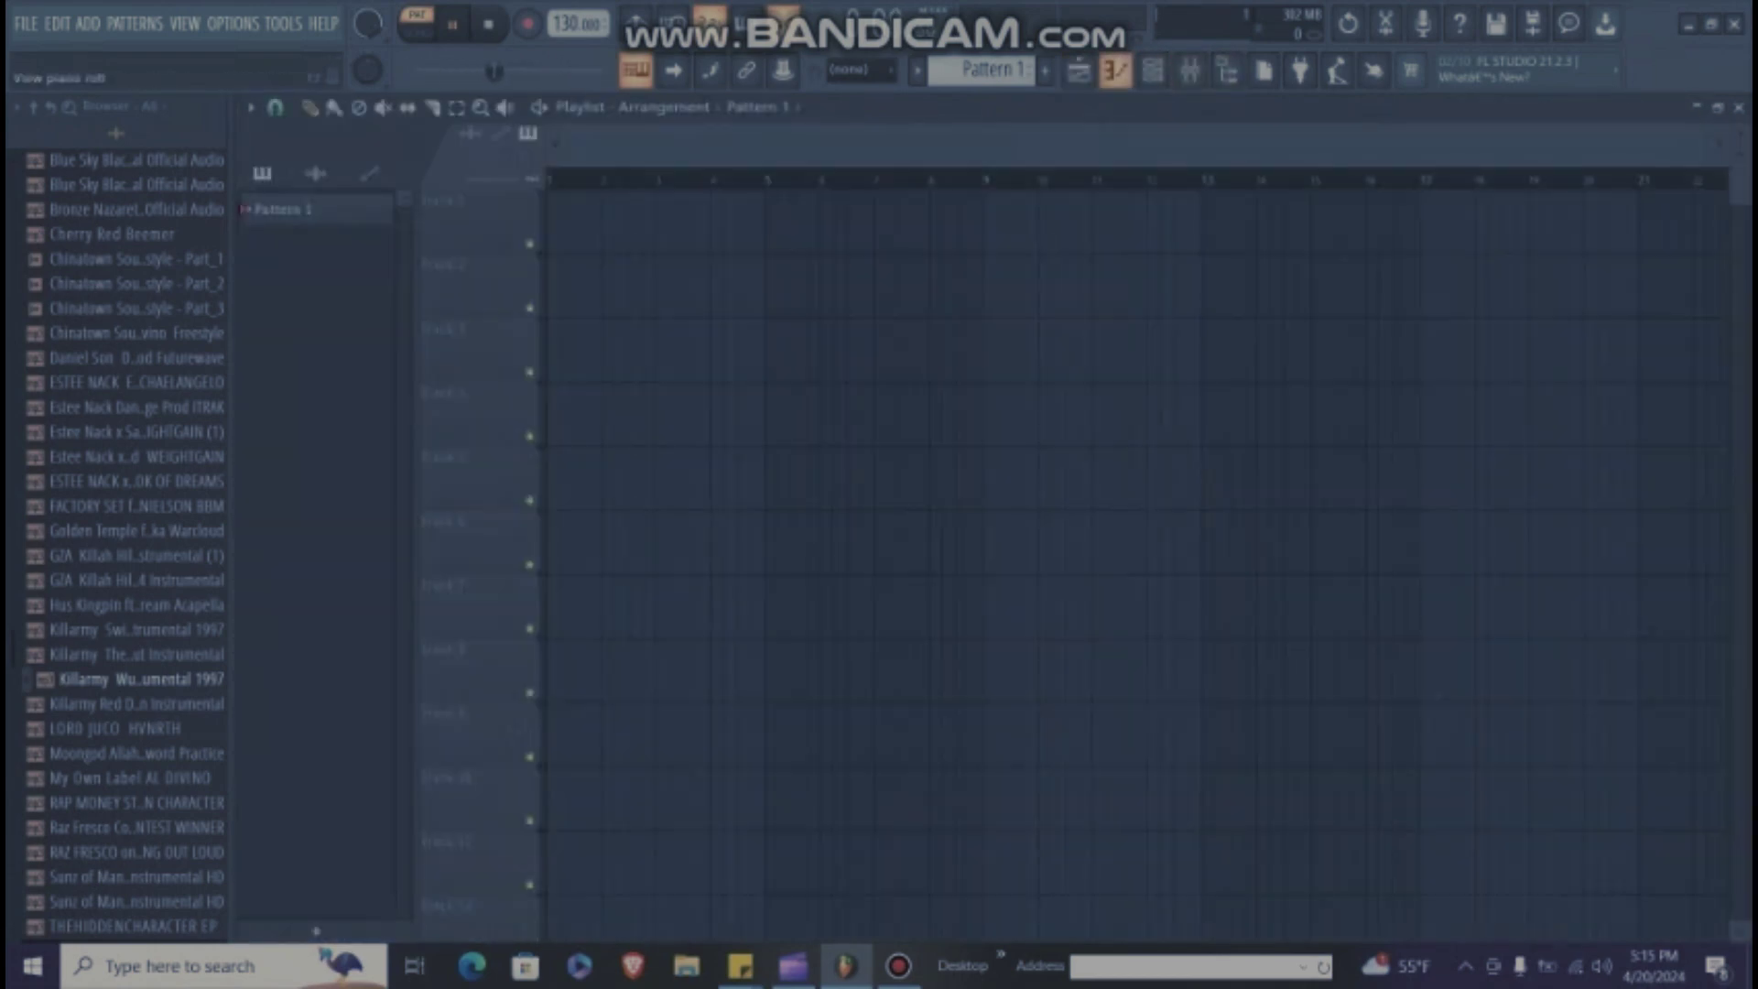
left_click(1116, 70)
left_click(1190, 70)
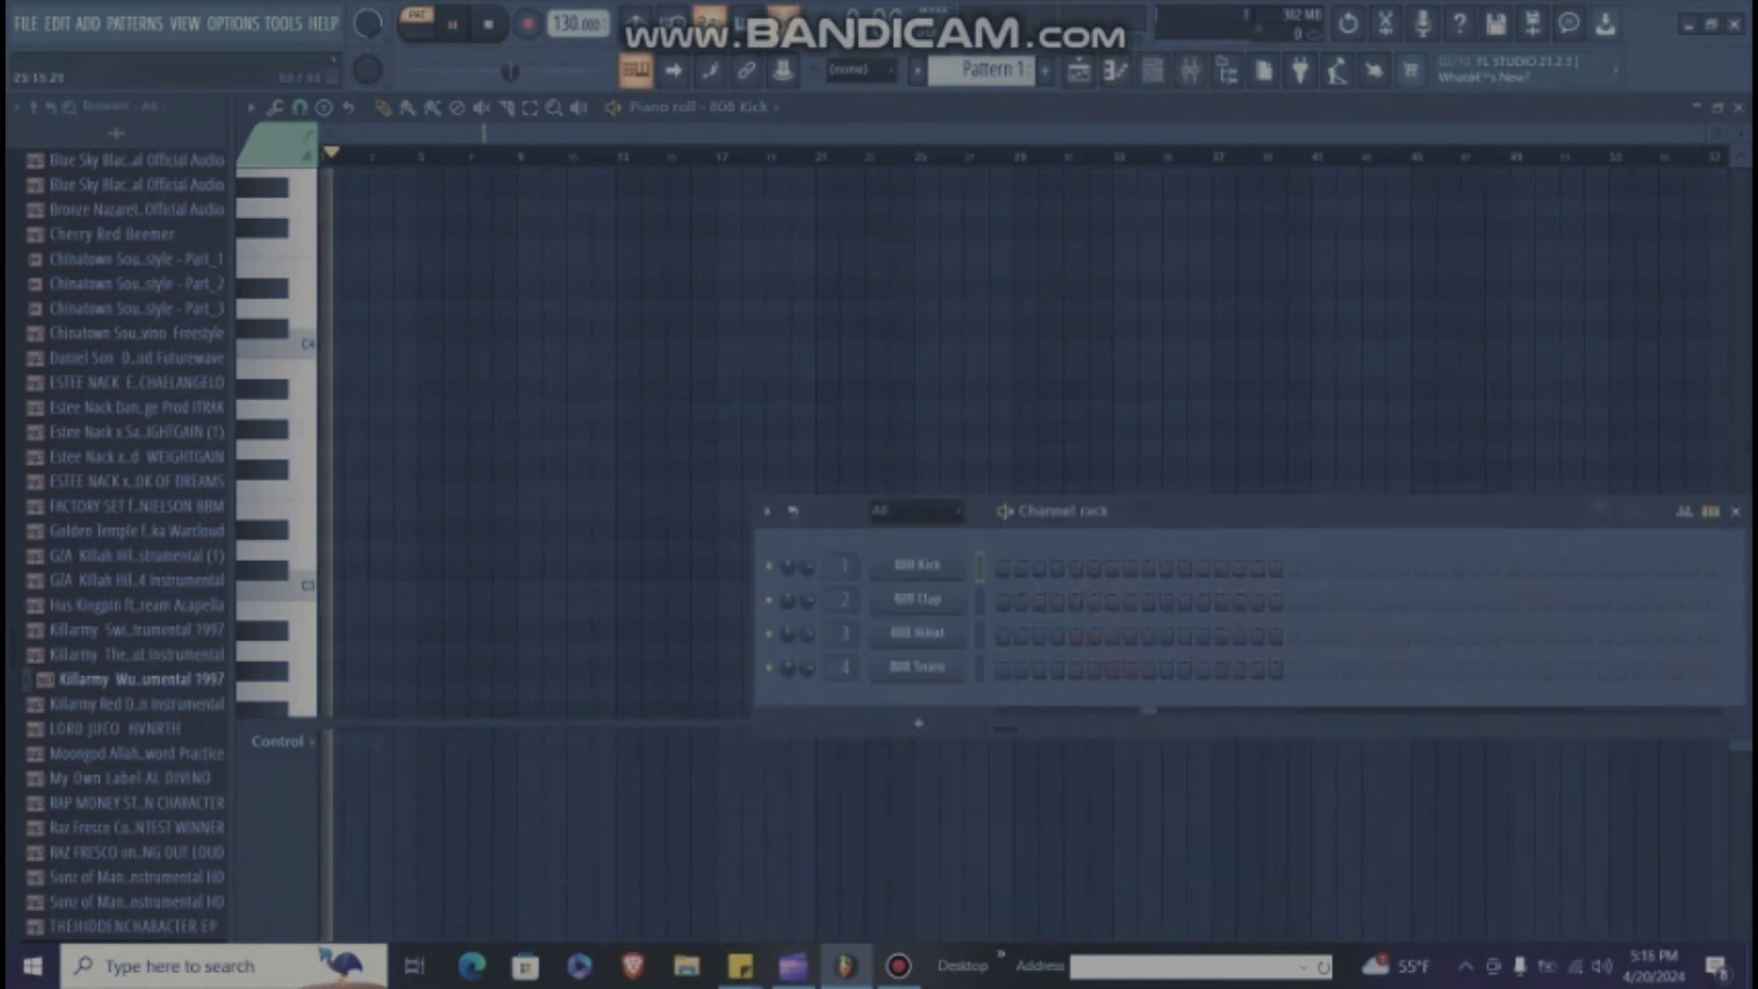
Step: Insert the KVLT Drums II plugin as a new channel from the full plugin list and shift its window aside
right_click(952, 565)
mouse_move(1071, 730)
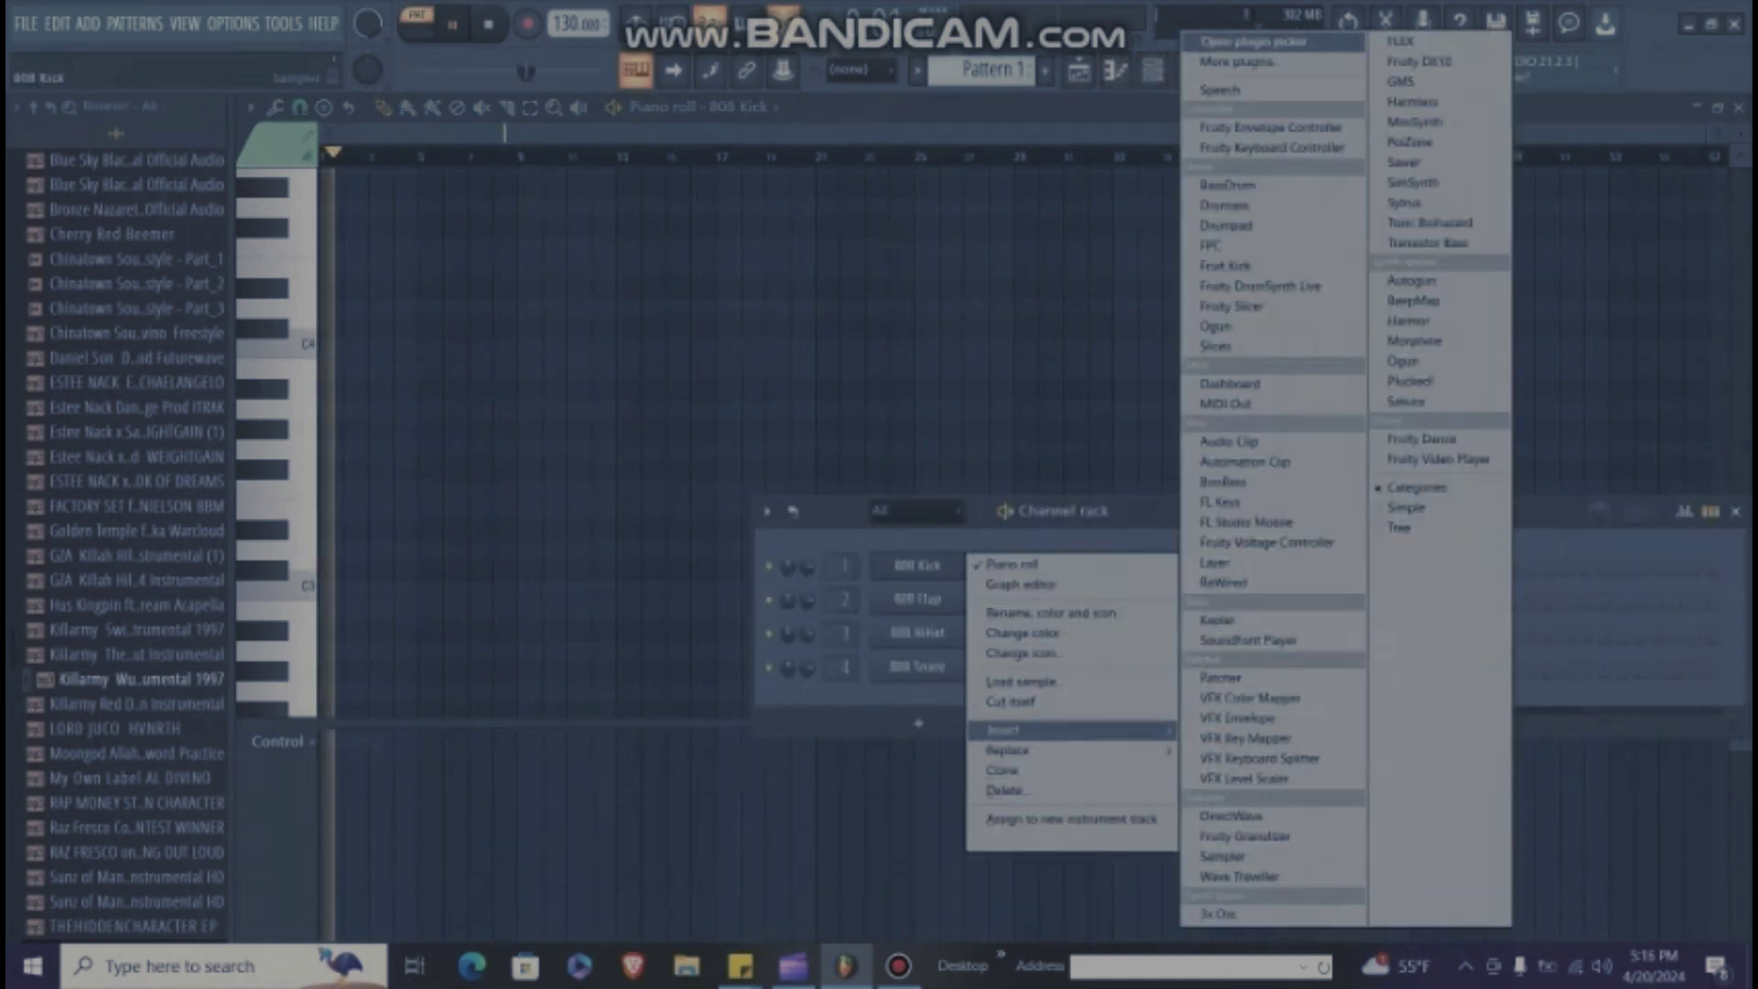
left_click(1273, 62)
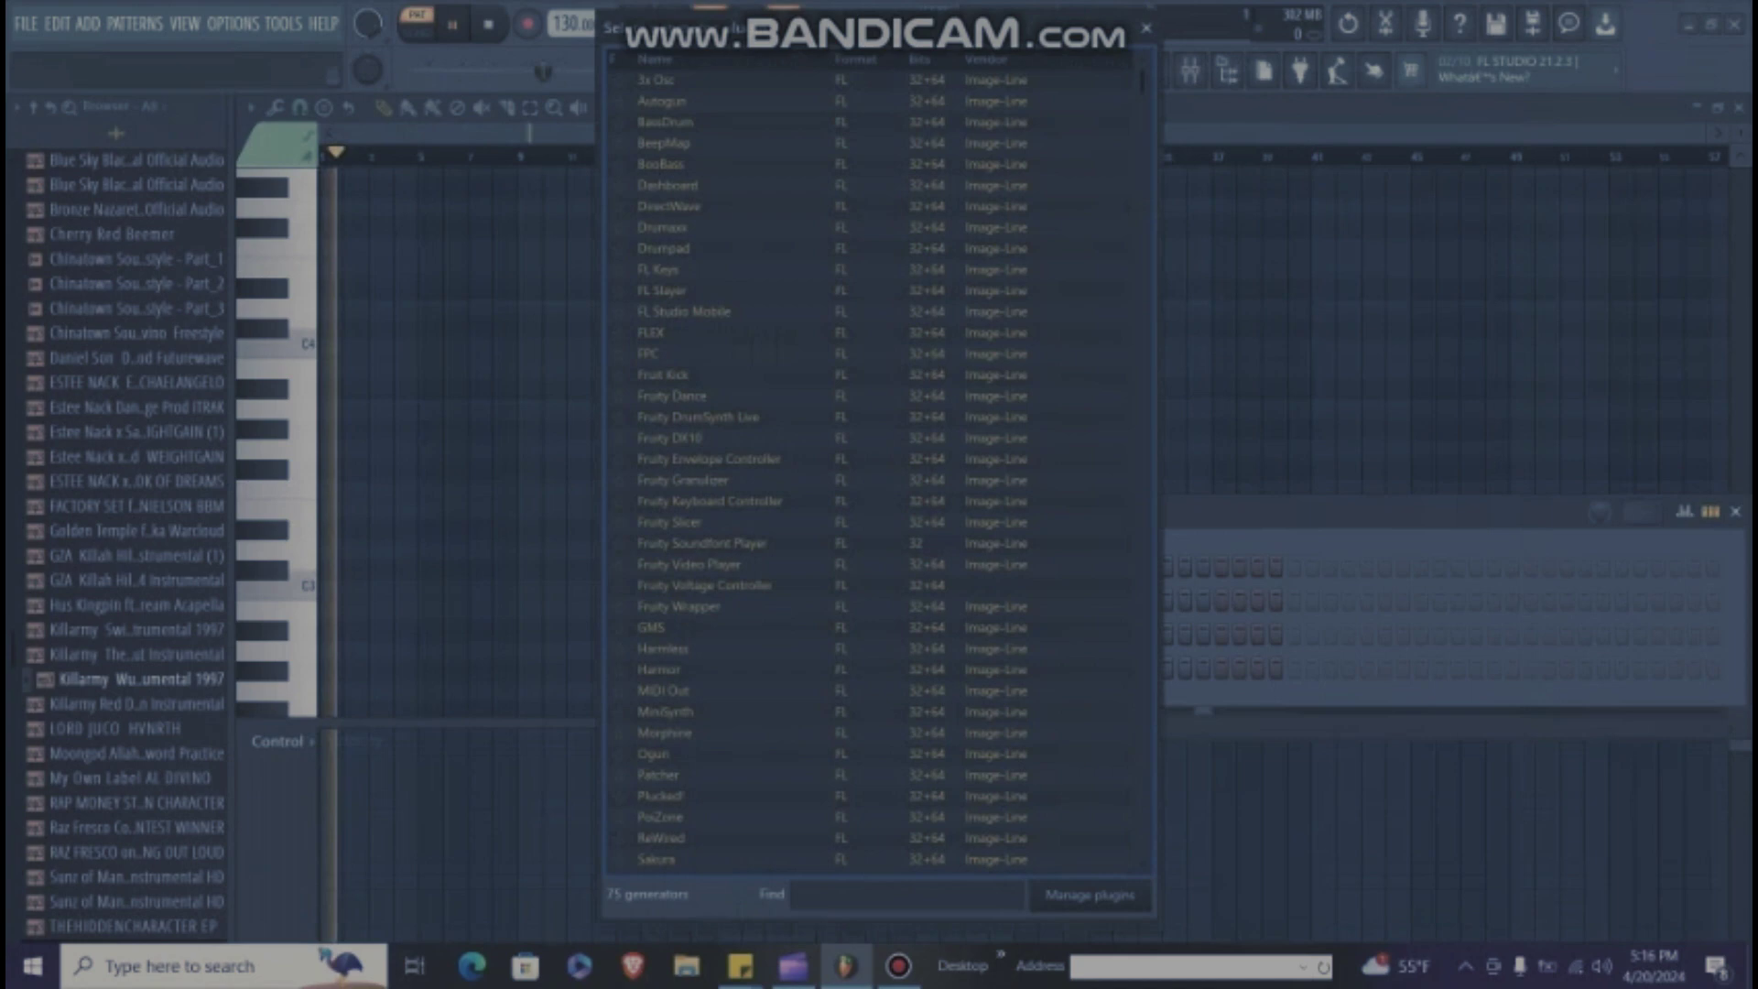
scroll(870, 458, "down", 10)
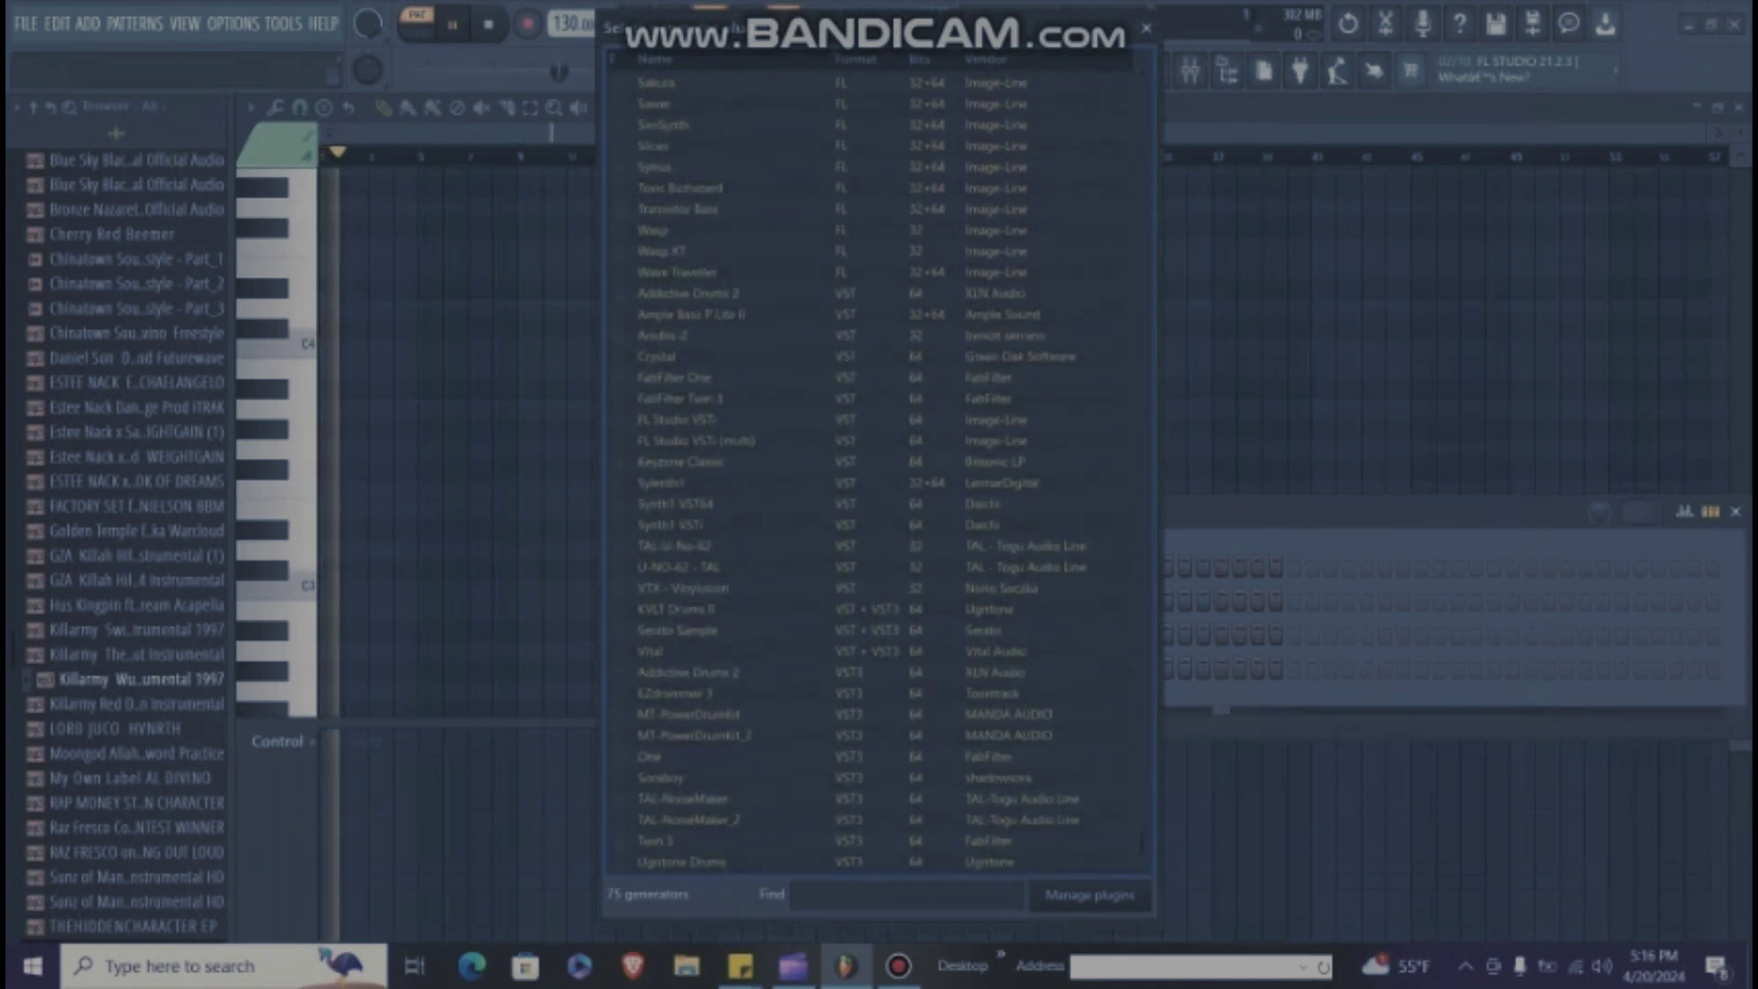
left_click(678, 610)
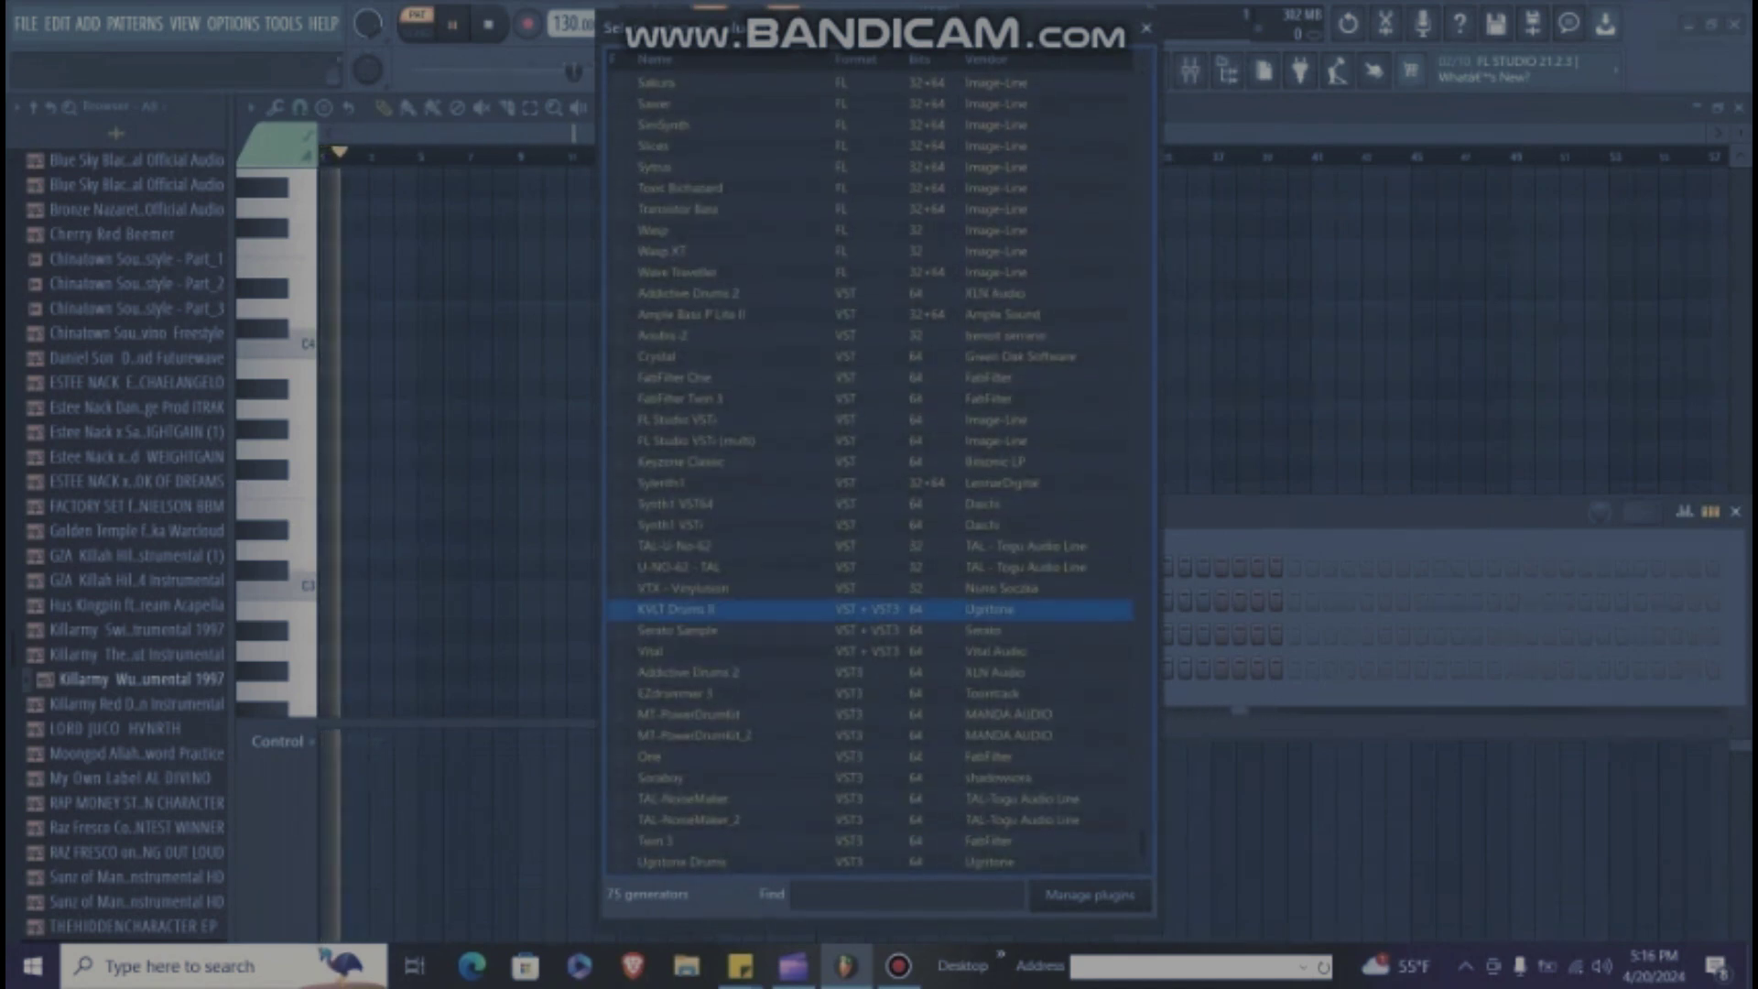
key("Return")
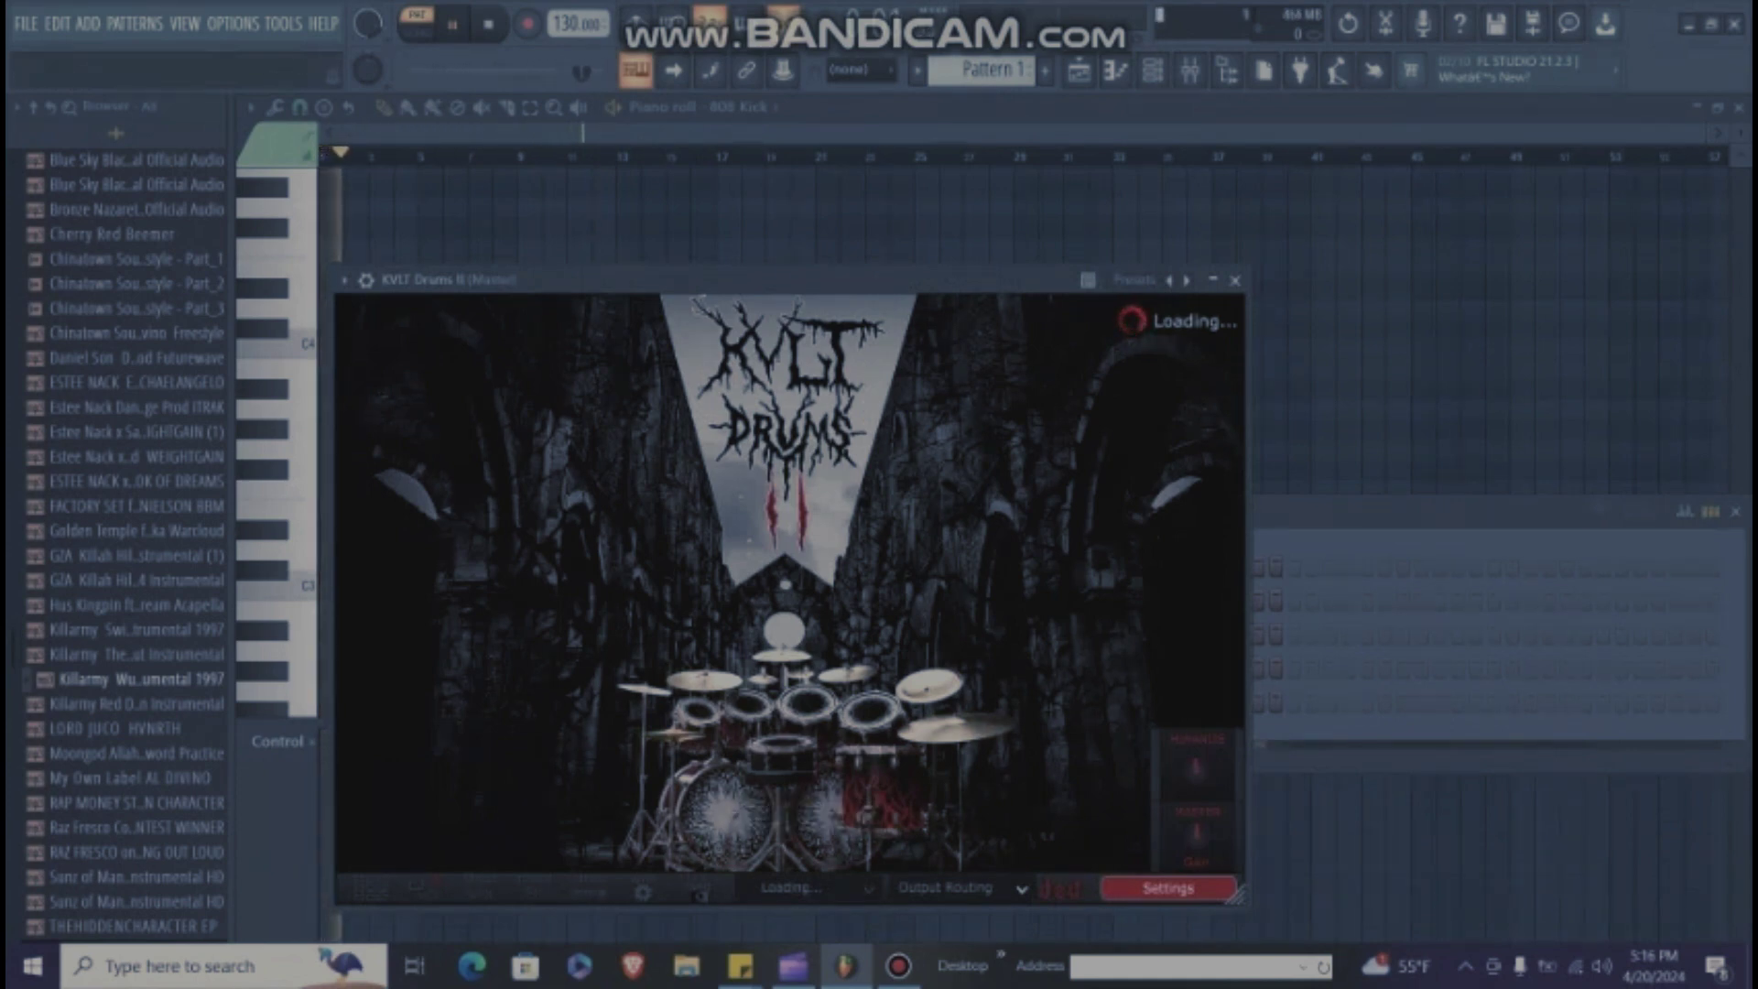
left_click_drag(641, 280, 1047, 467)
Step: Browse to the Beats folder of the Black Metal pack within MIDI DRUM GROOVES in matts samples
scroll(138, 505, "up", 8)
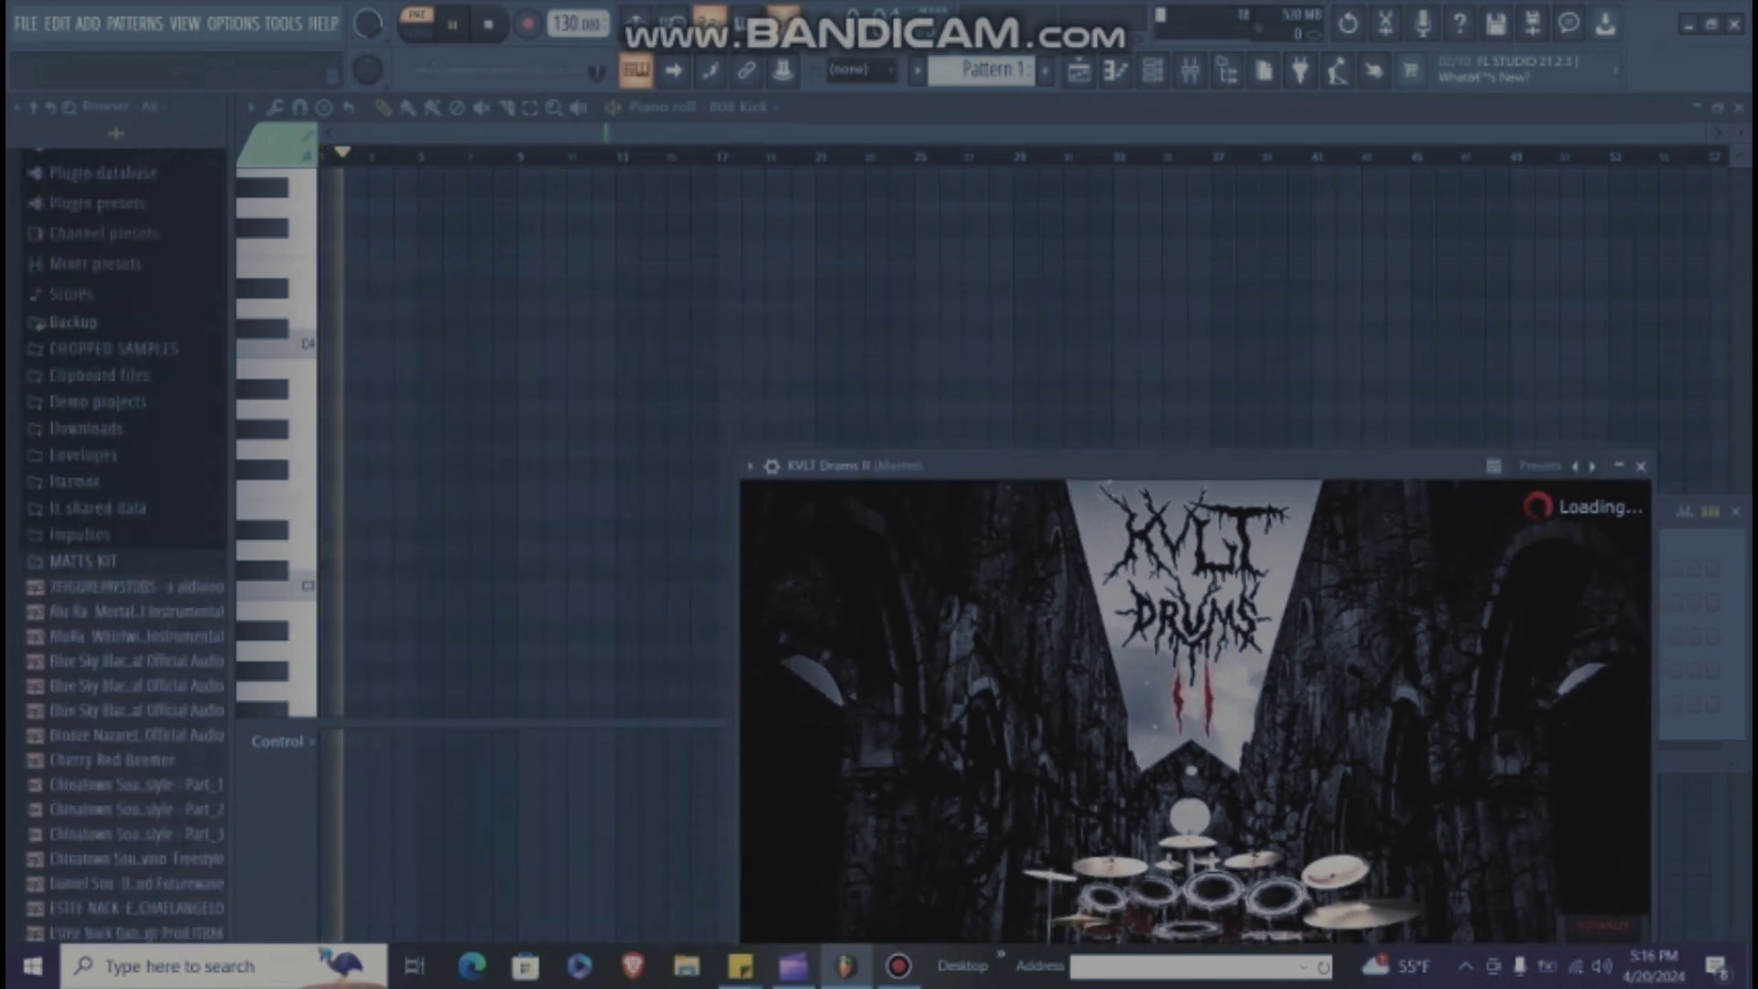
left_click(84, 611)
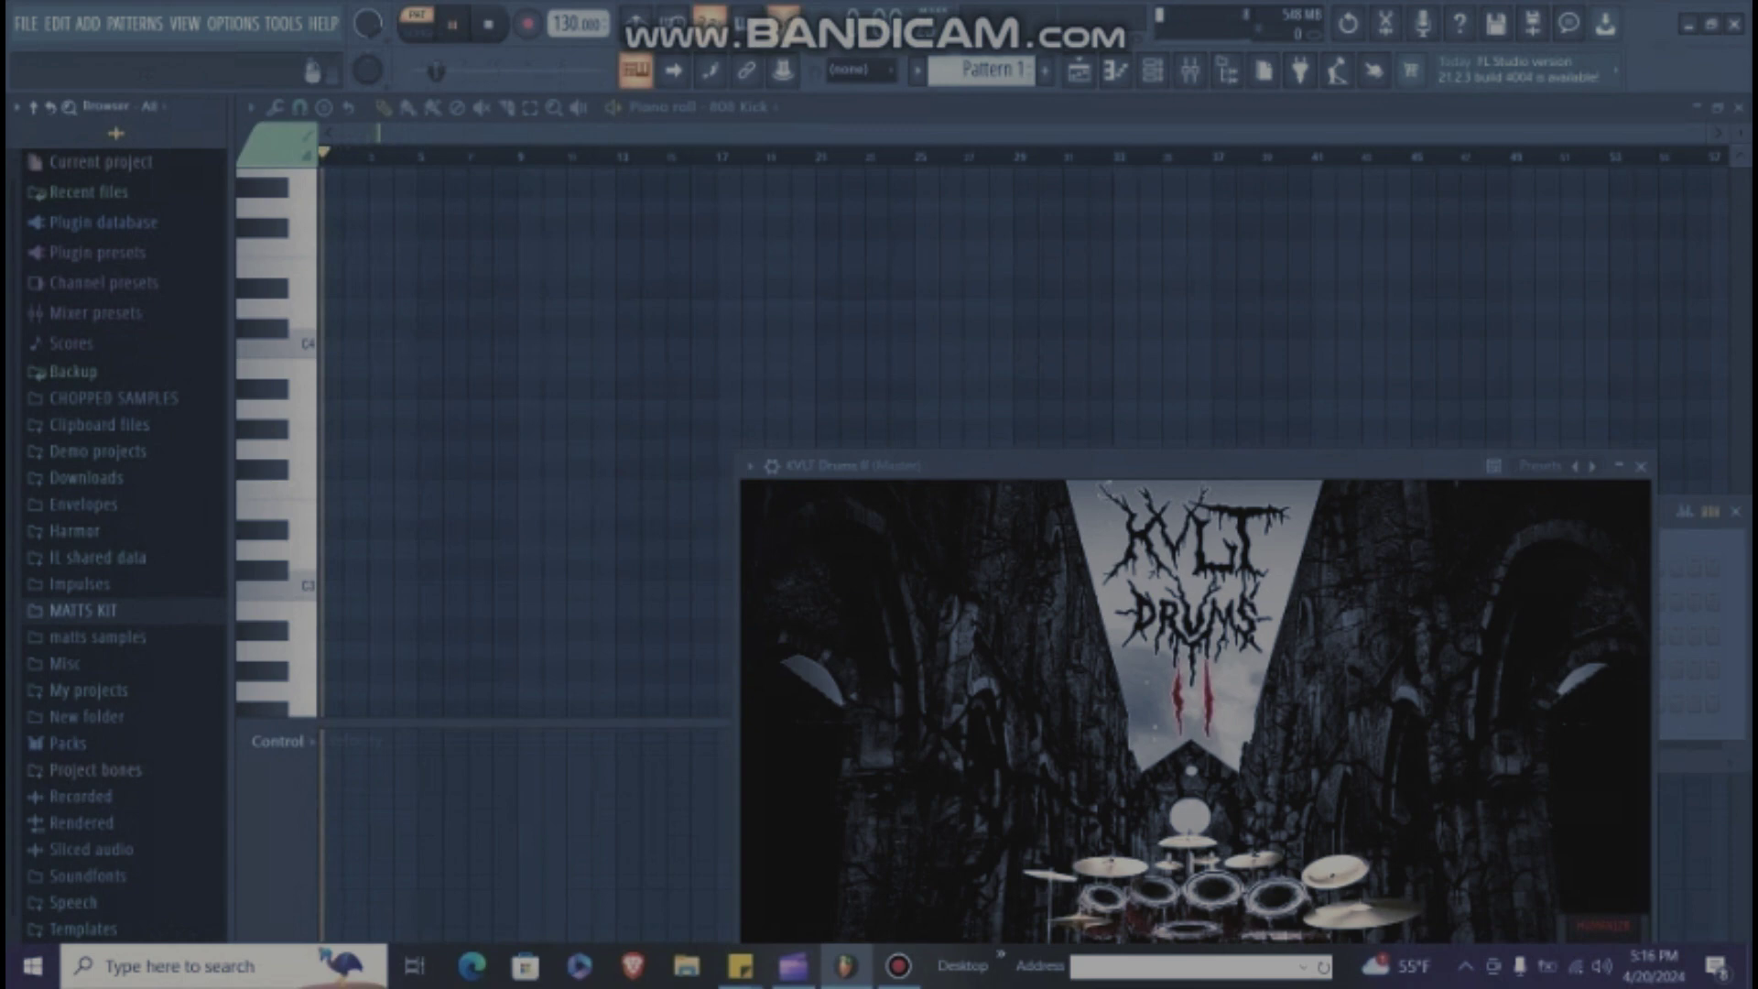
left_click(98, 640)
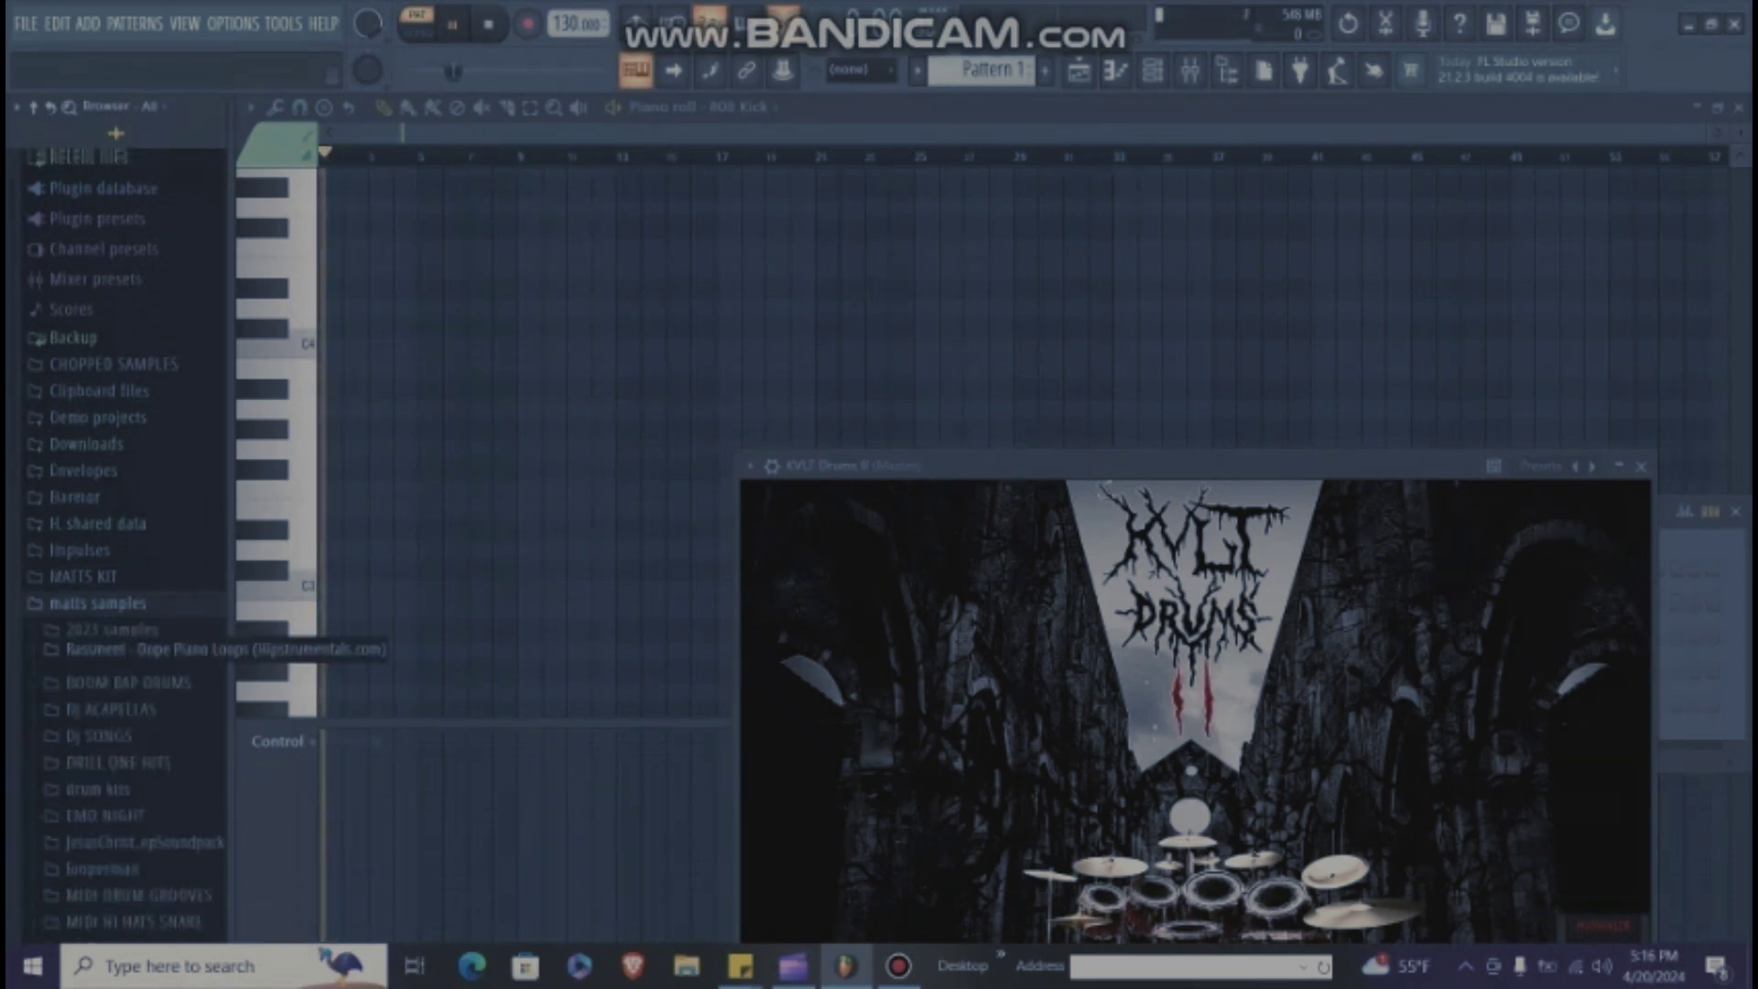
scroll(91, 795, "down", 6)
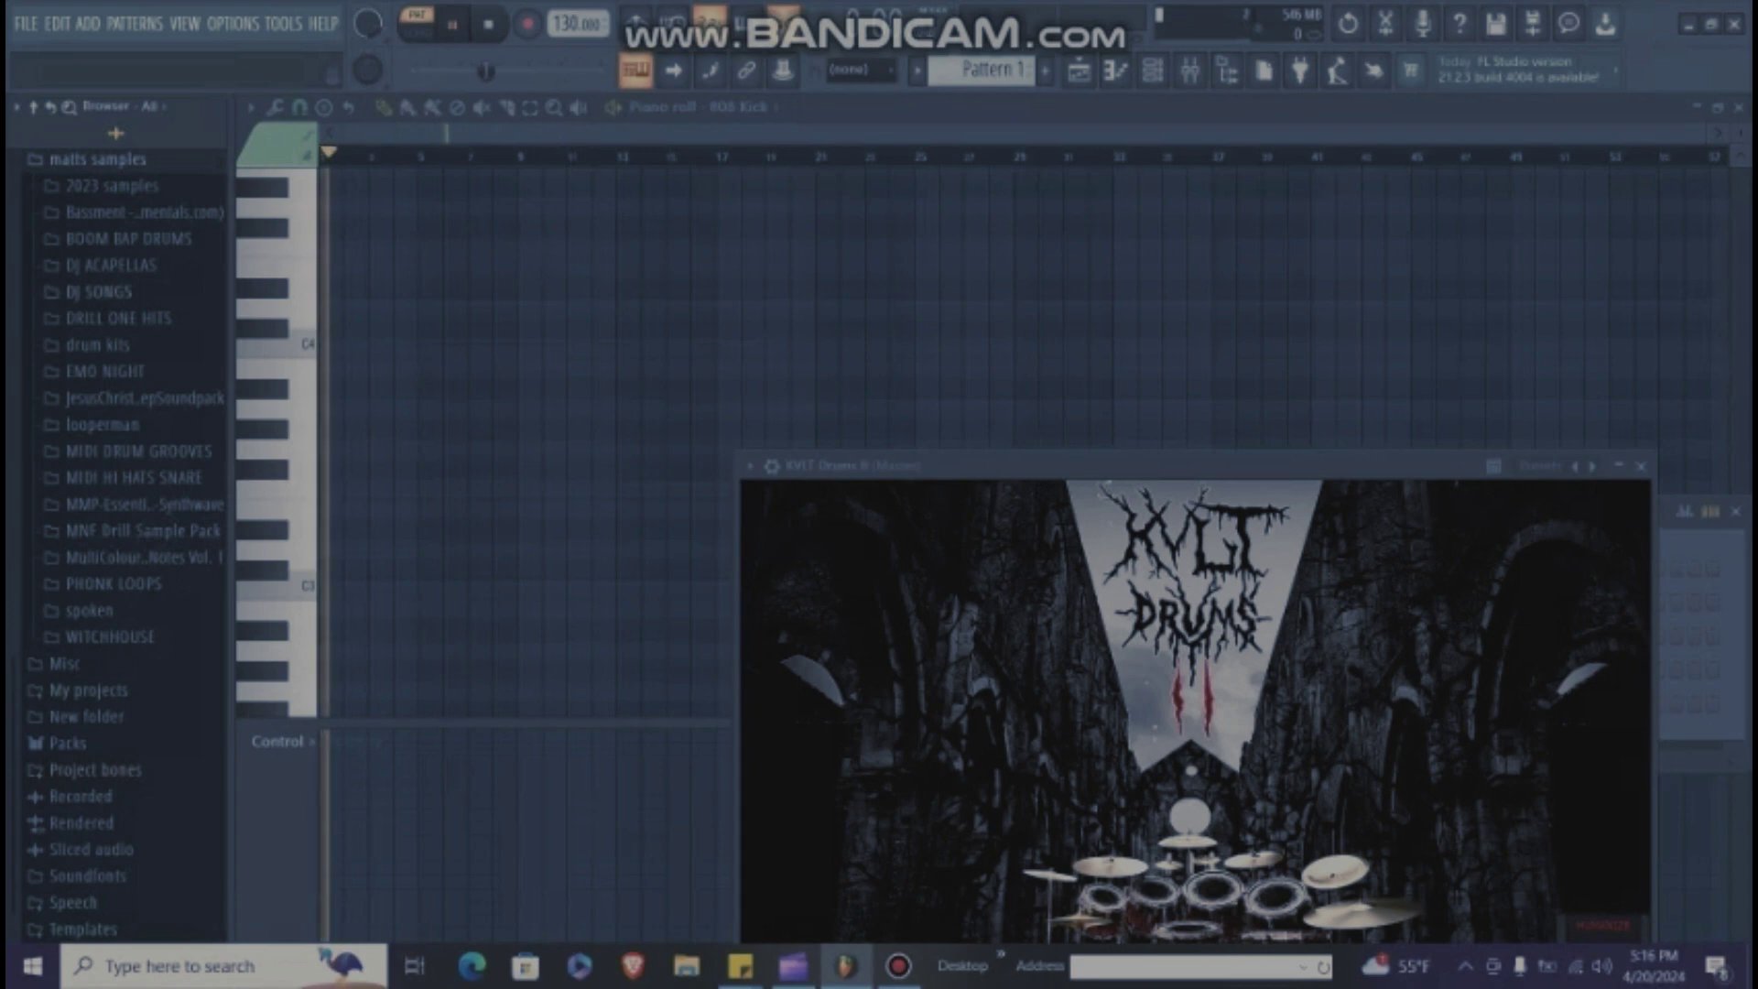
left_click(138, 451)
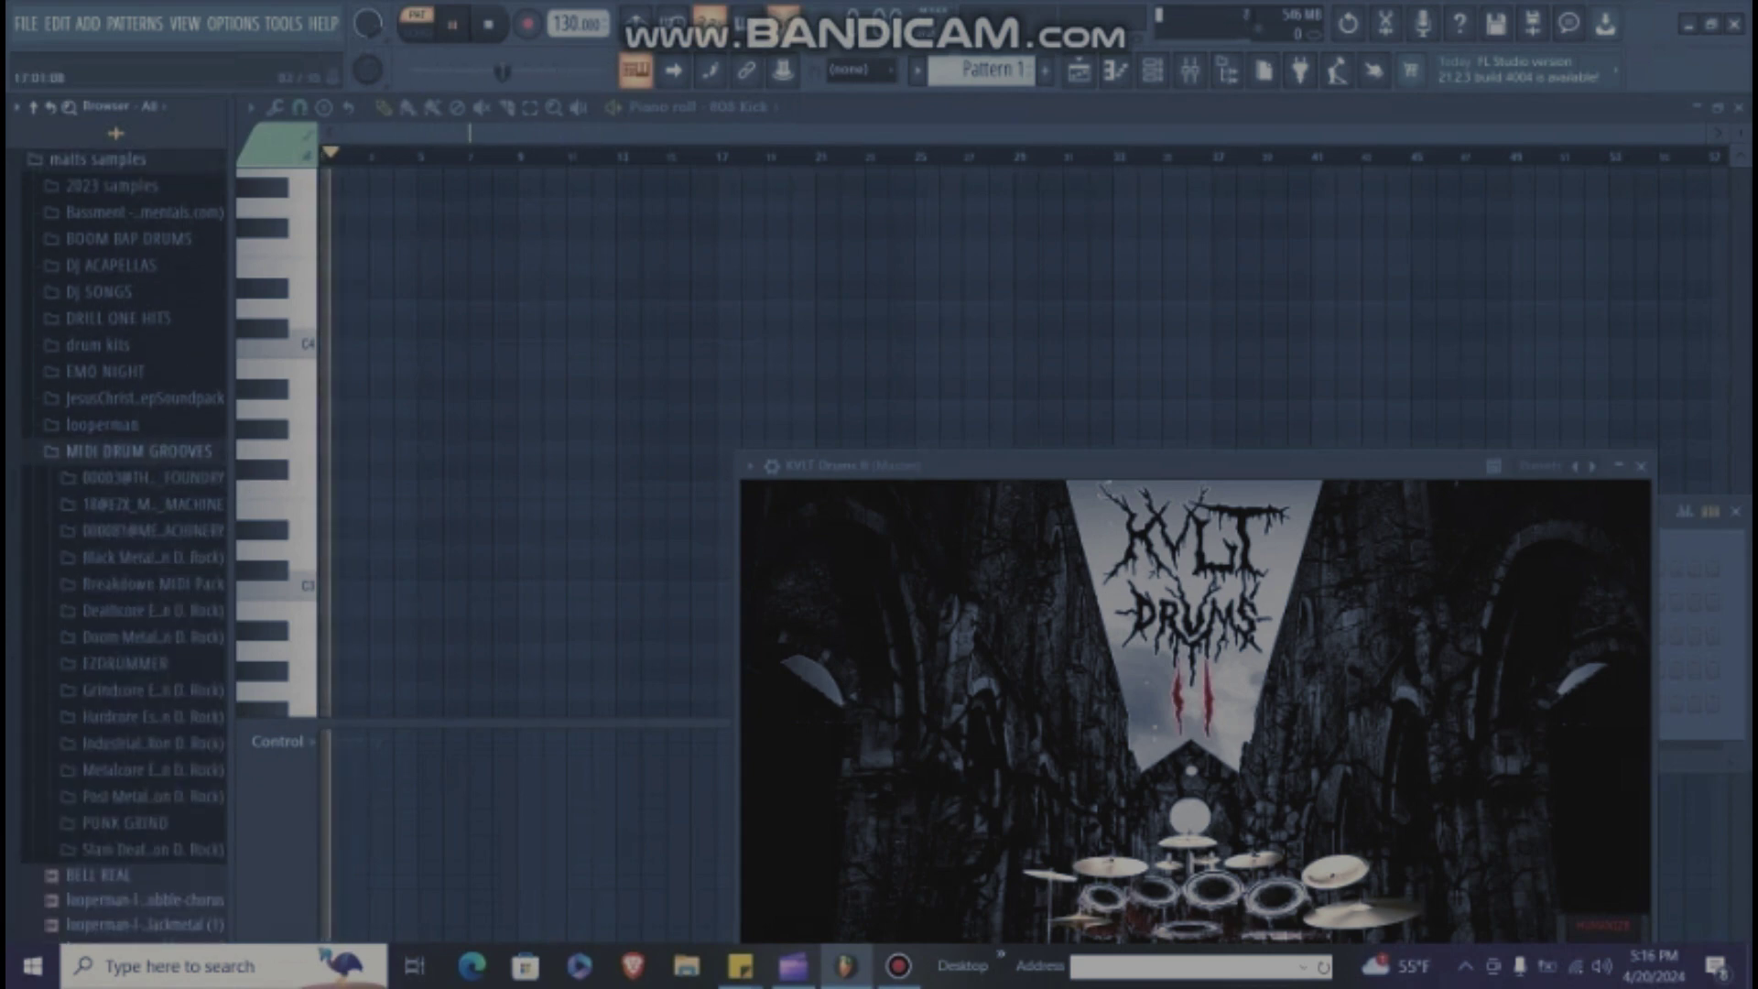
left_click_drag(1053, 466, 759, 97)
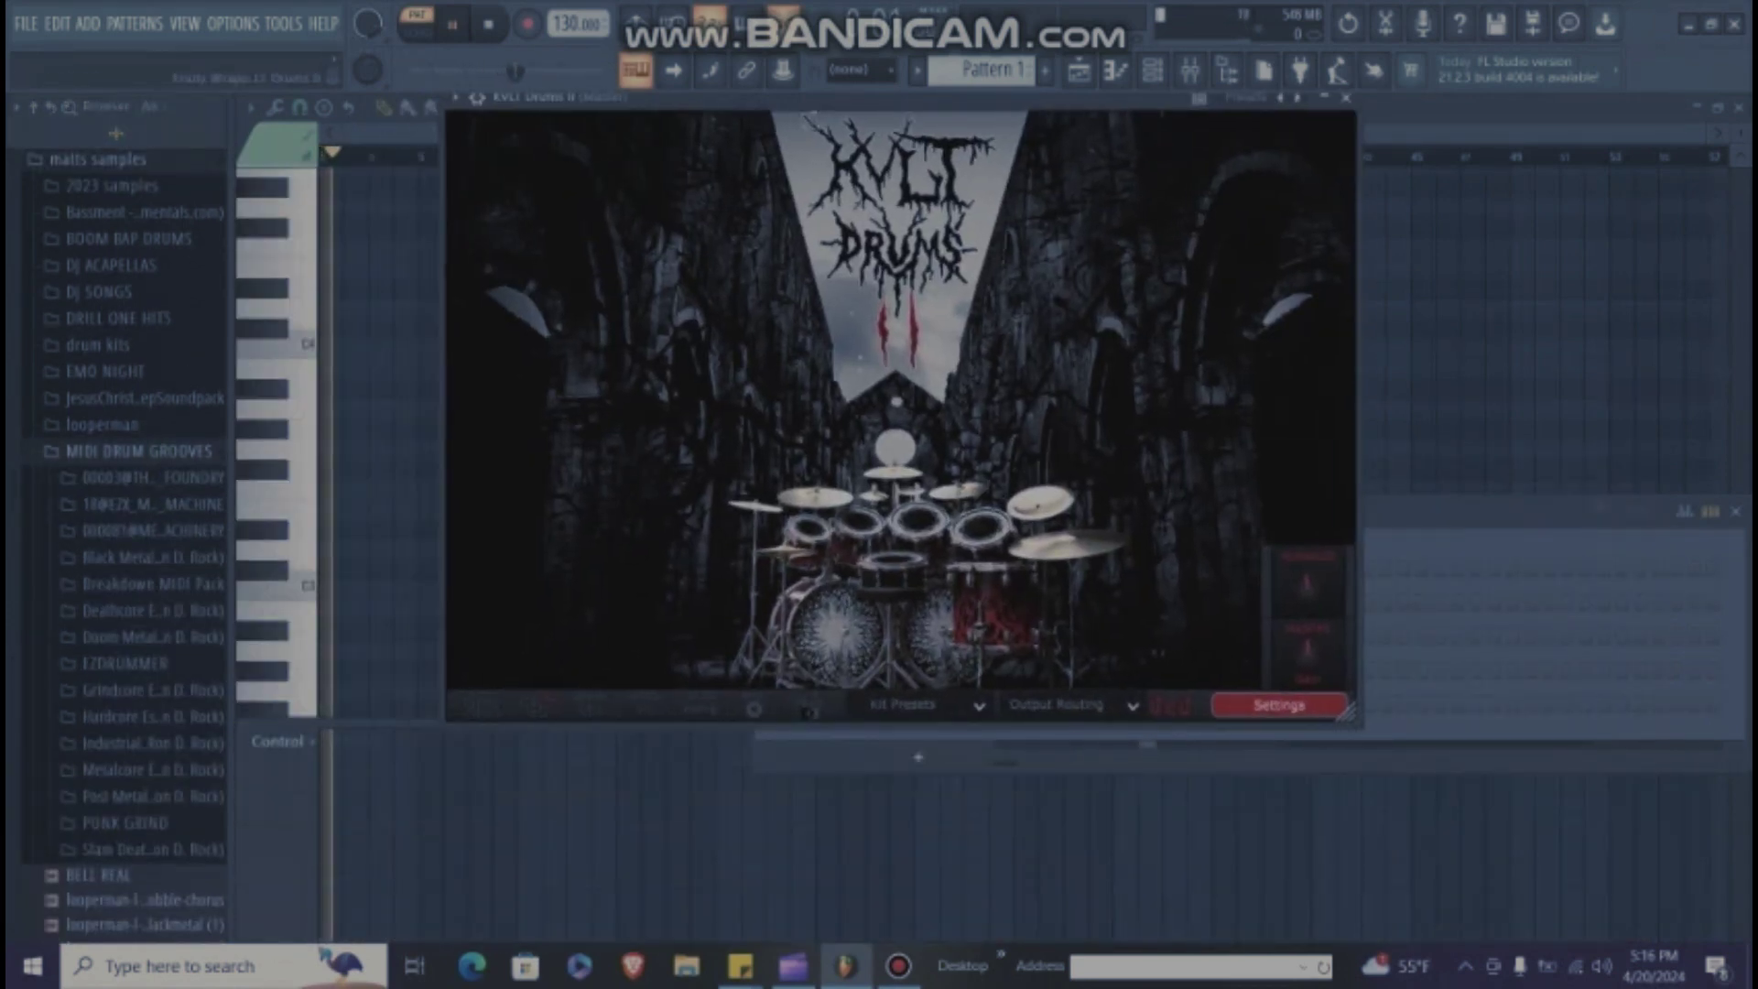
left_click(147, 558)
left_click(119, 584)
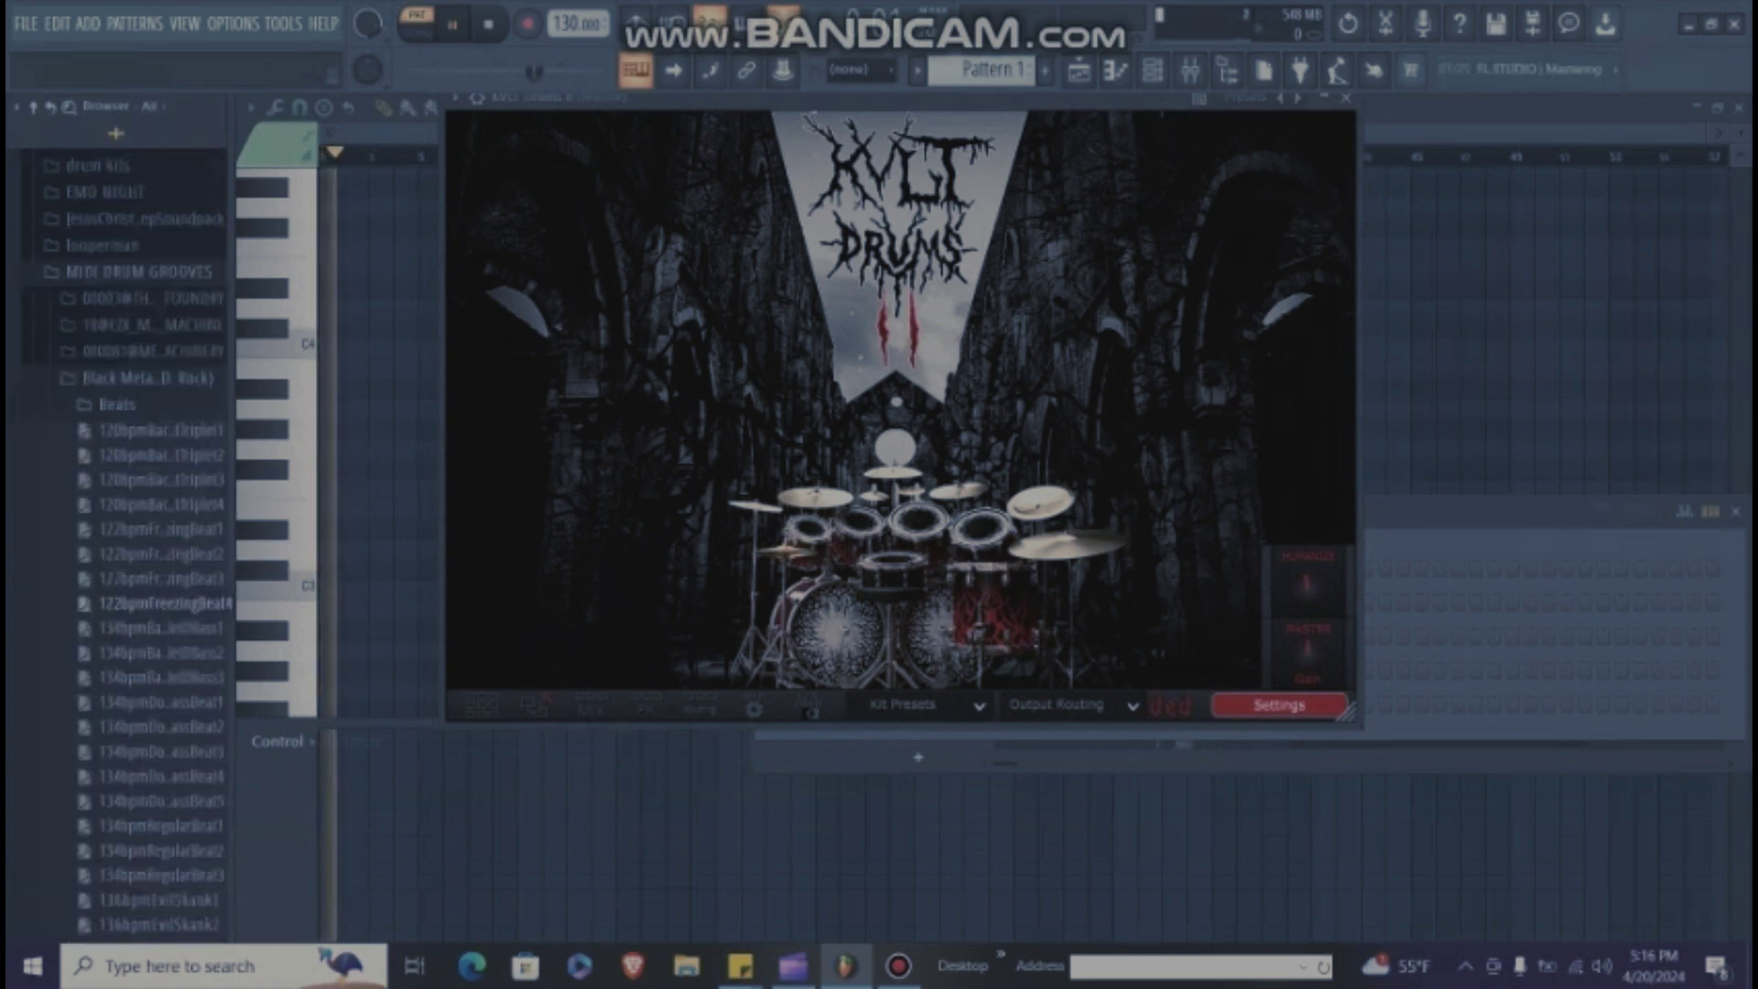
Step: Try 134bpmRegularBeat3 on the KVLT Drums II channel in Pattern 1 and replace it with 134bpmBackBeatTripletDBass2
left_click_drag(163, 632, 376, 388)
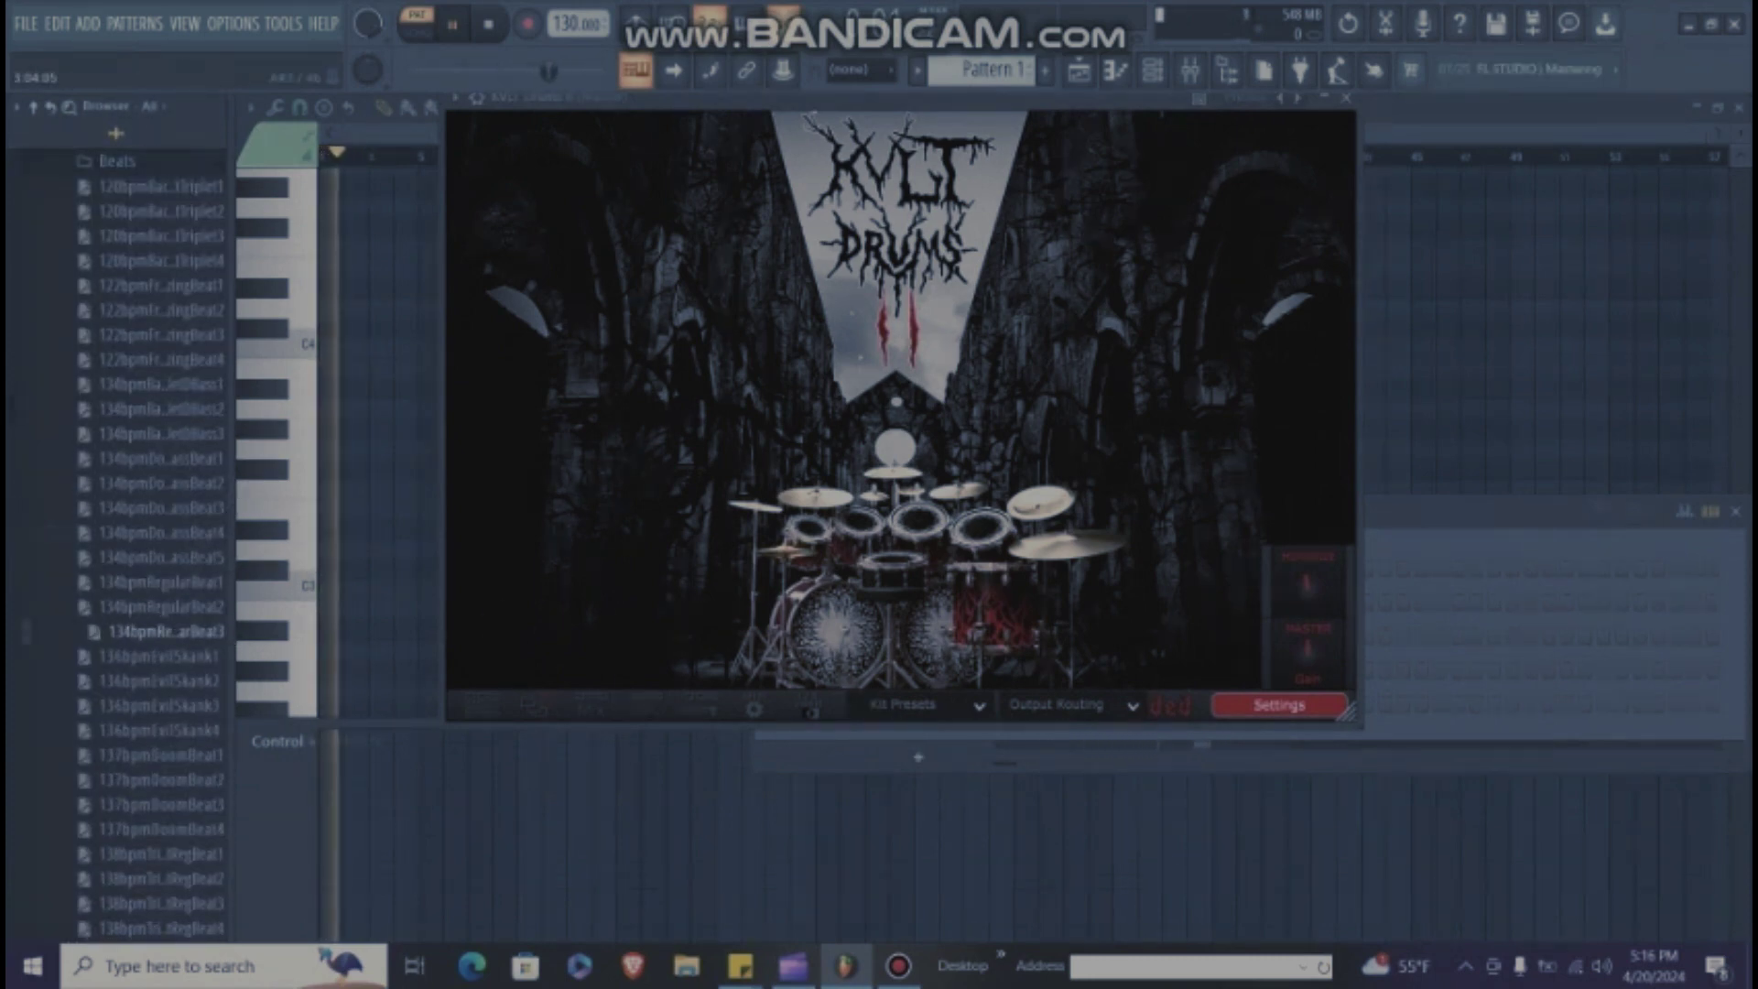
left_click_drag(769, 98, 723, 742)
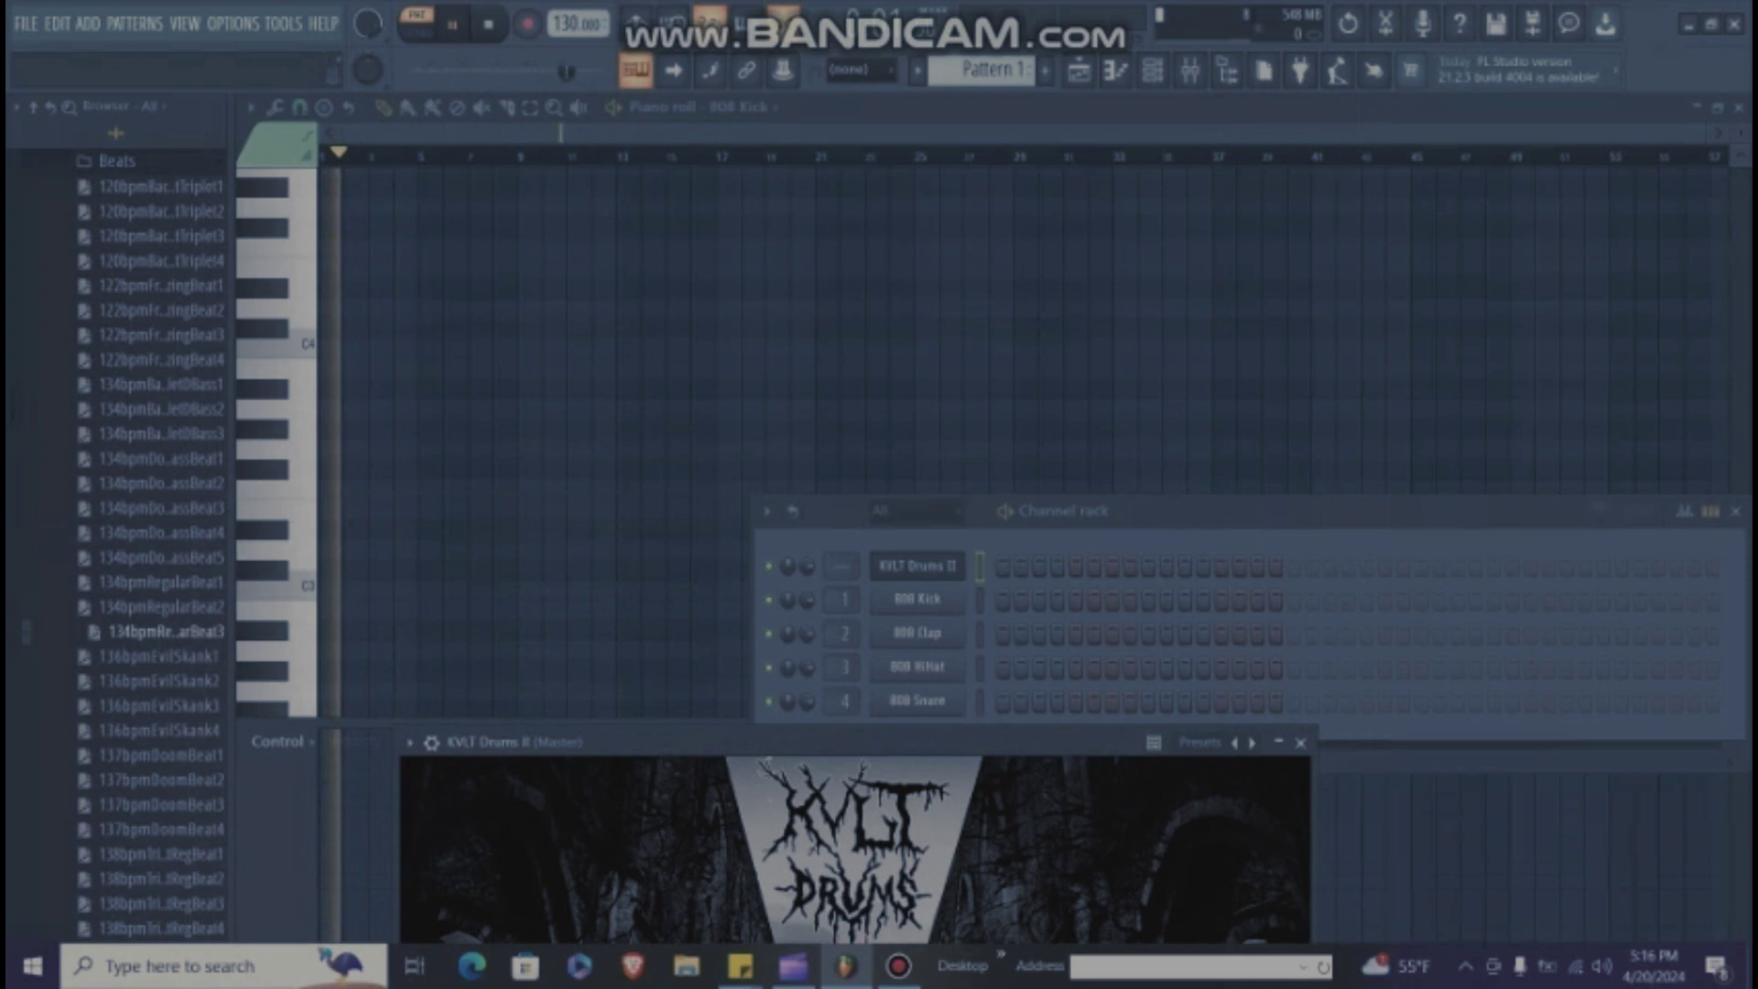
left_click_drag(187, 632, 895, 567)
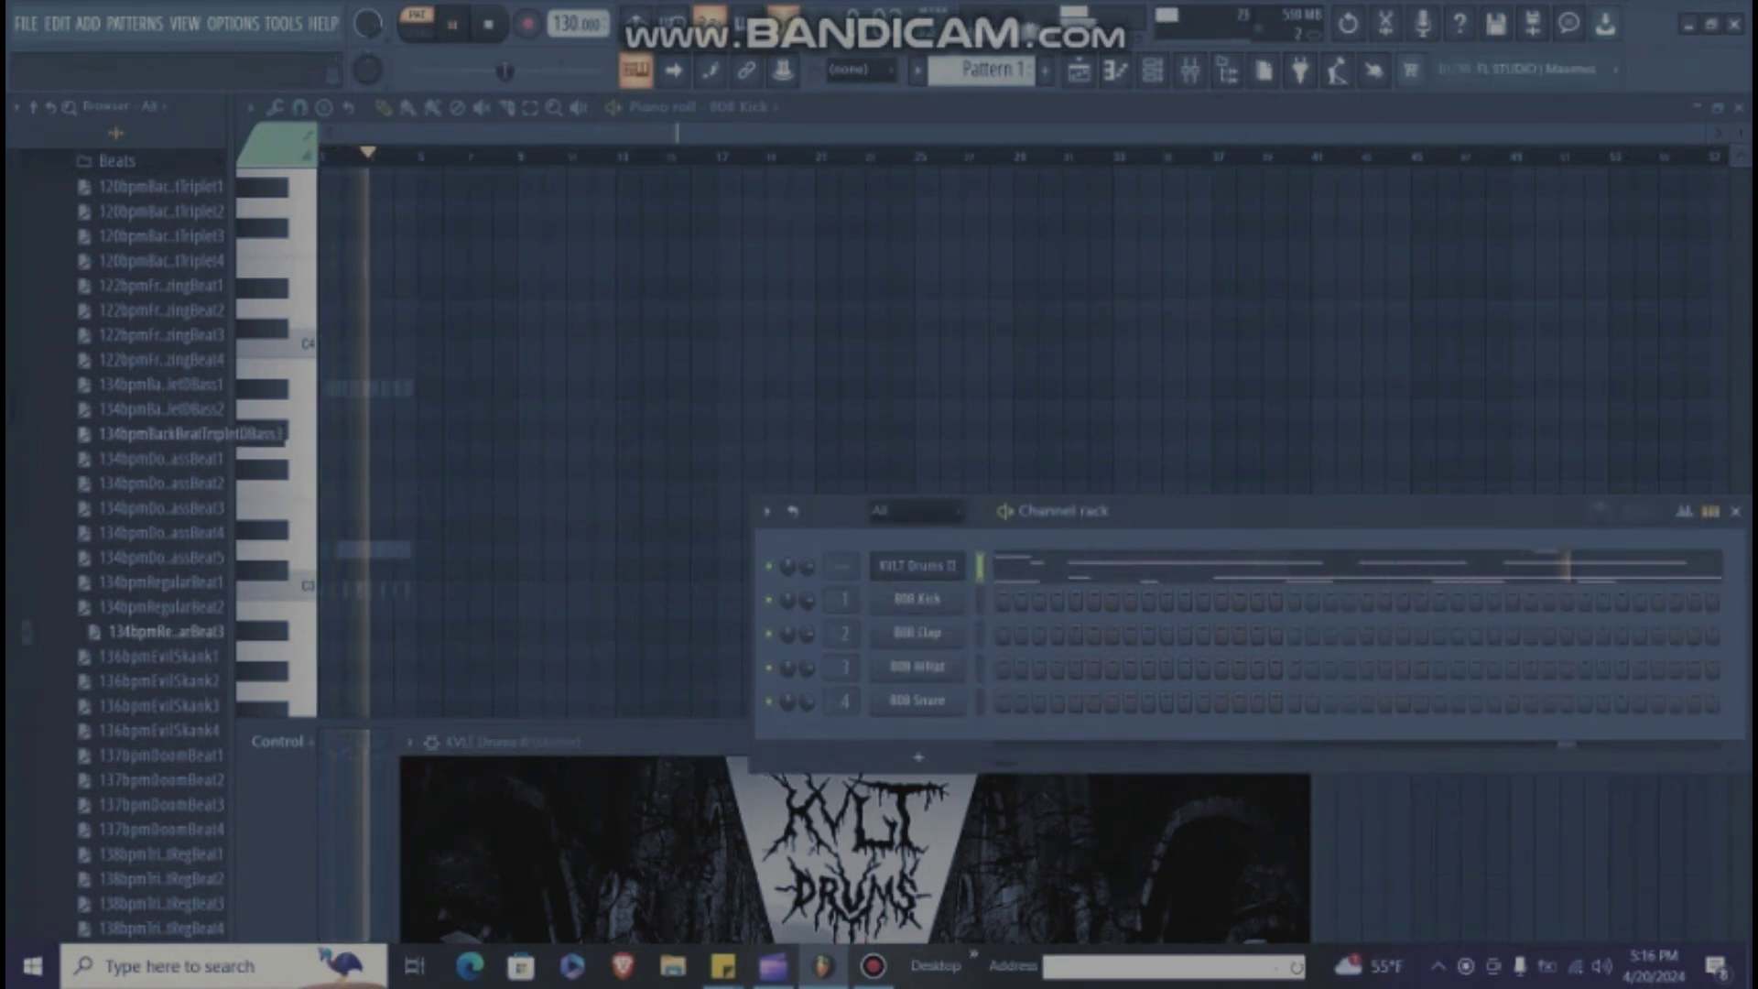
left_click_drag(160, 409, 915, 568)
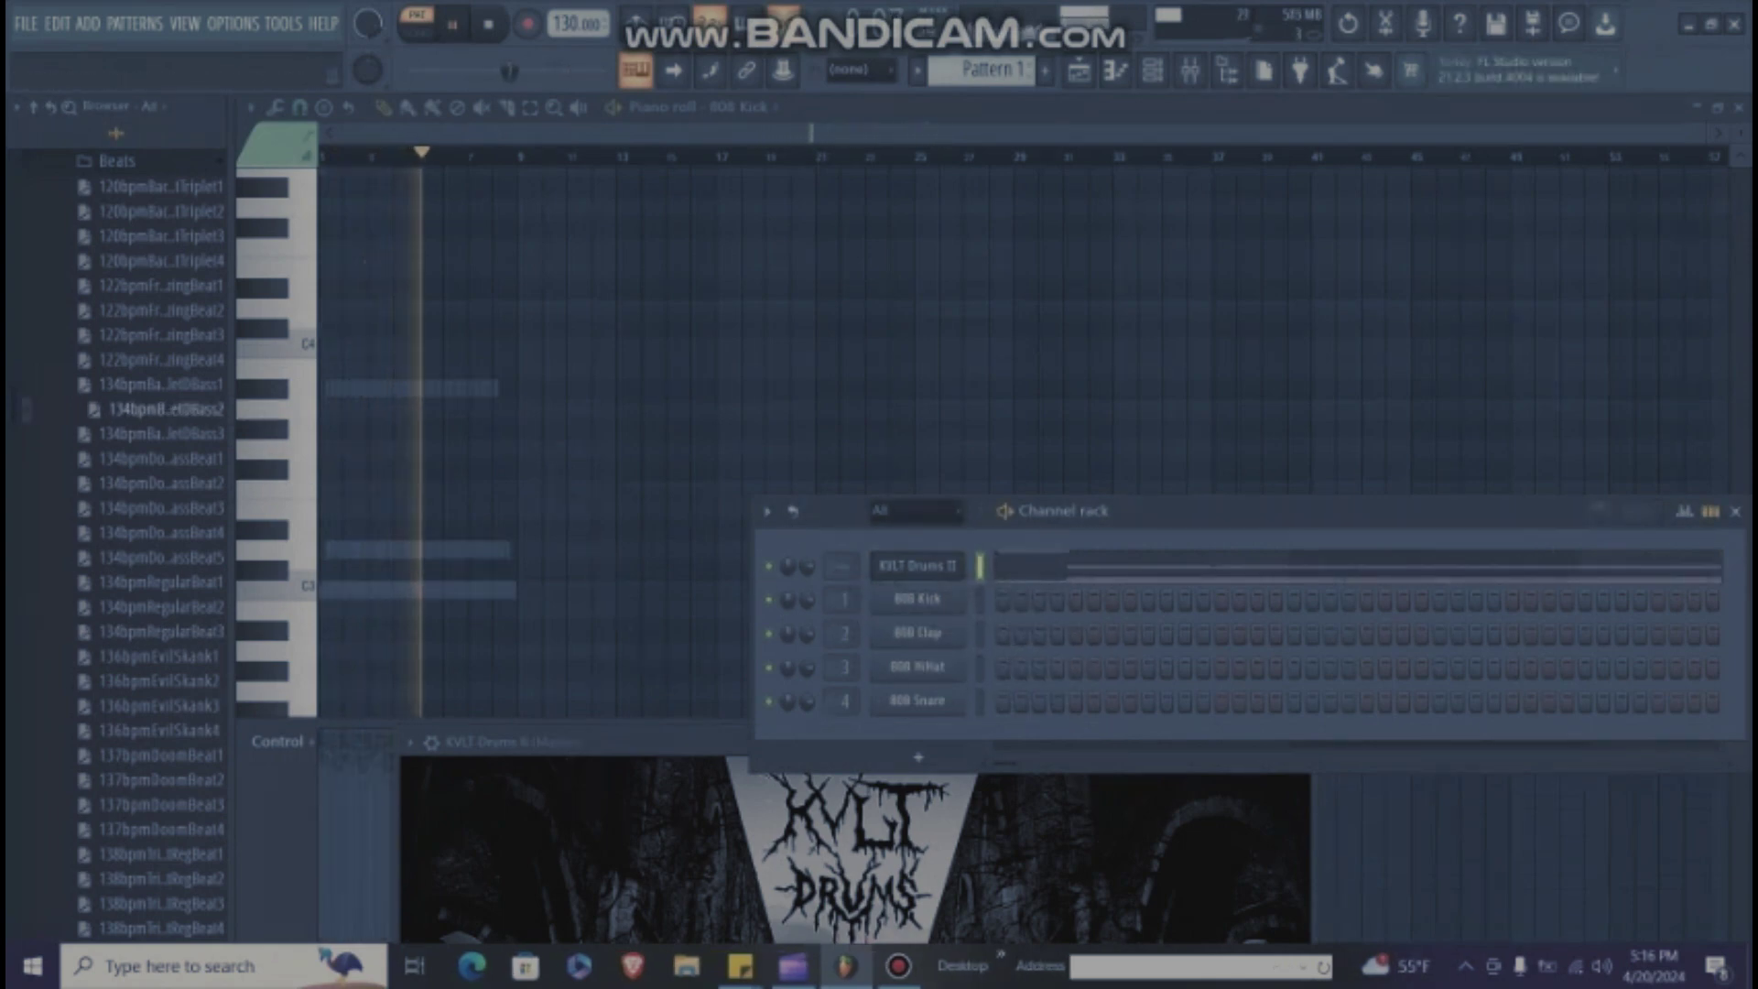
Step: Load the 120bpmBackBeatTriplet2 groove onto the KVLT Drums II channel in Pattern 2 and switch back to Pattern 1
left_click_drag(160, 211, 916, 568)
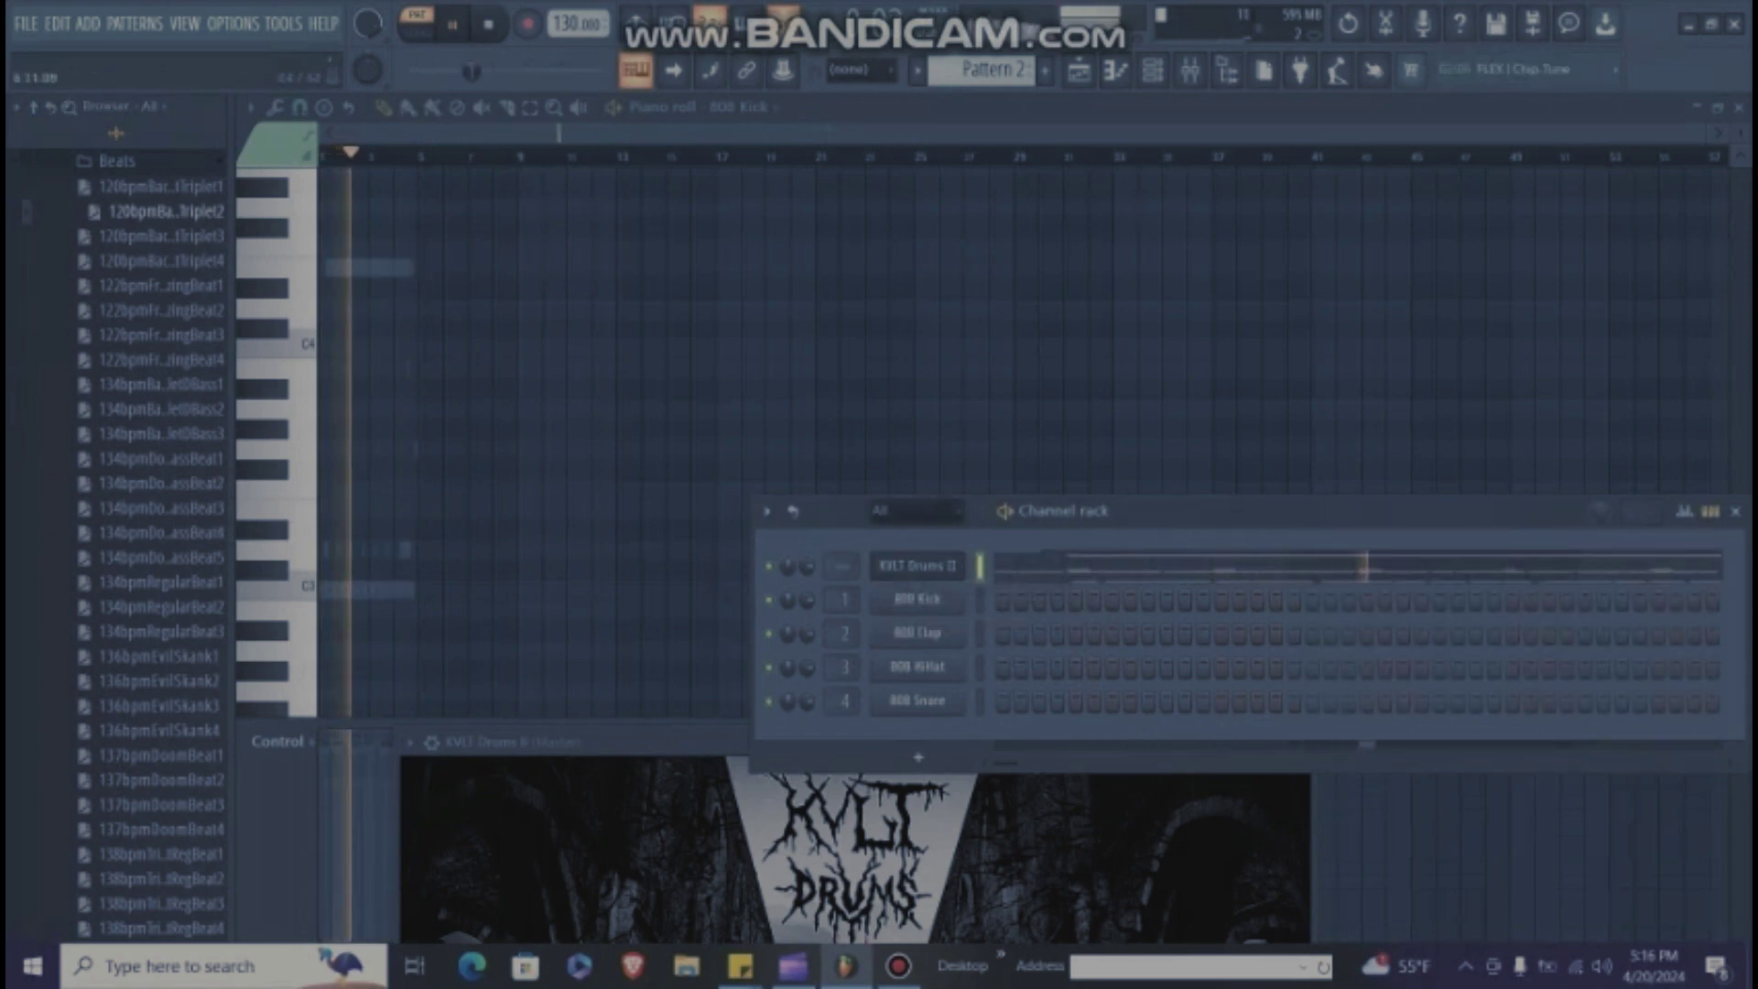
scroll(982, 71, "down", 1)
scroll(982, 71, "up", 2)
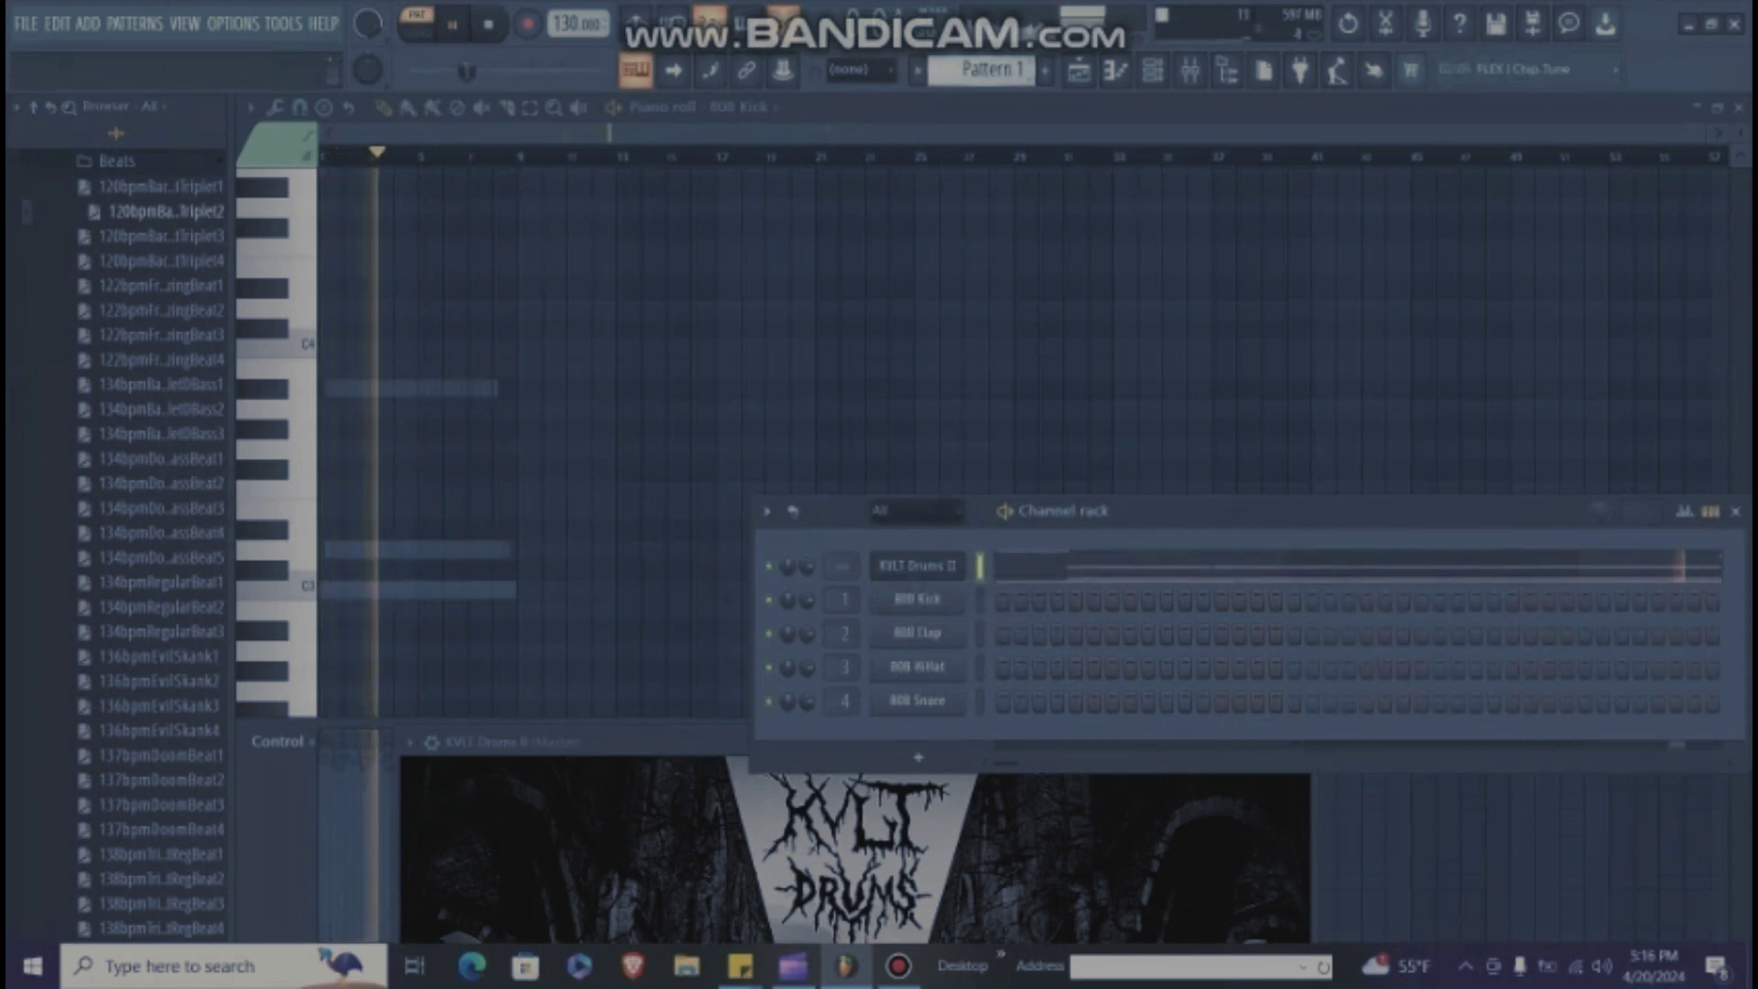
Step: In Pattern 3, load the "19. 110 BPM" groove from the Breakdown MIDI Pack onto the KVLT Drums II channel
scroll(119, 549, "up", 4)
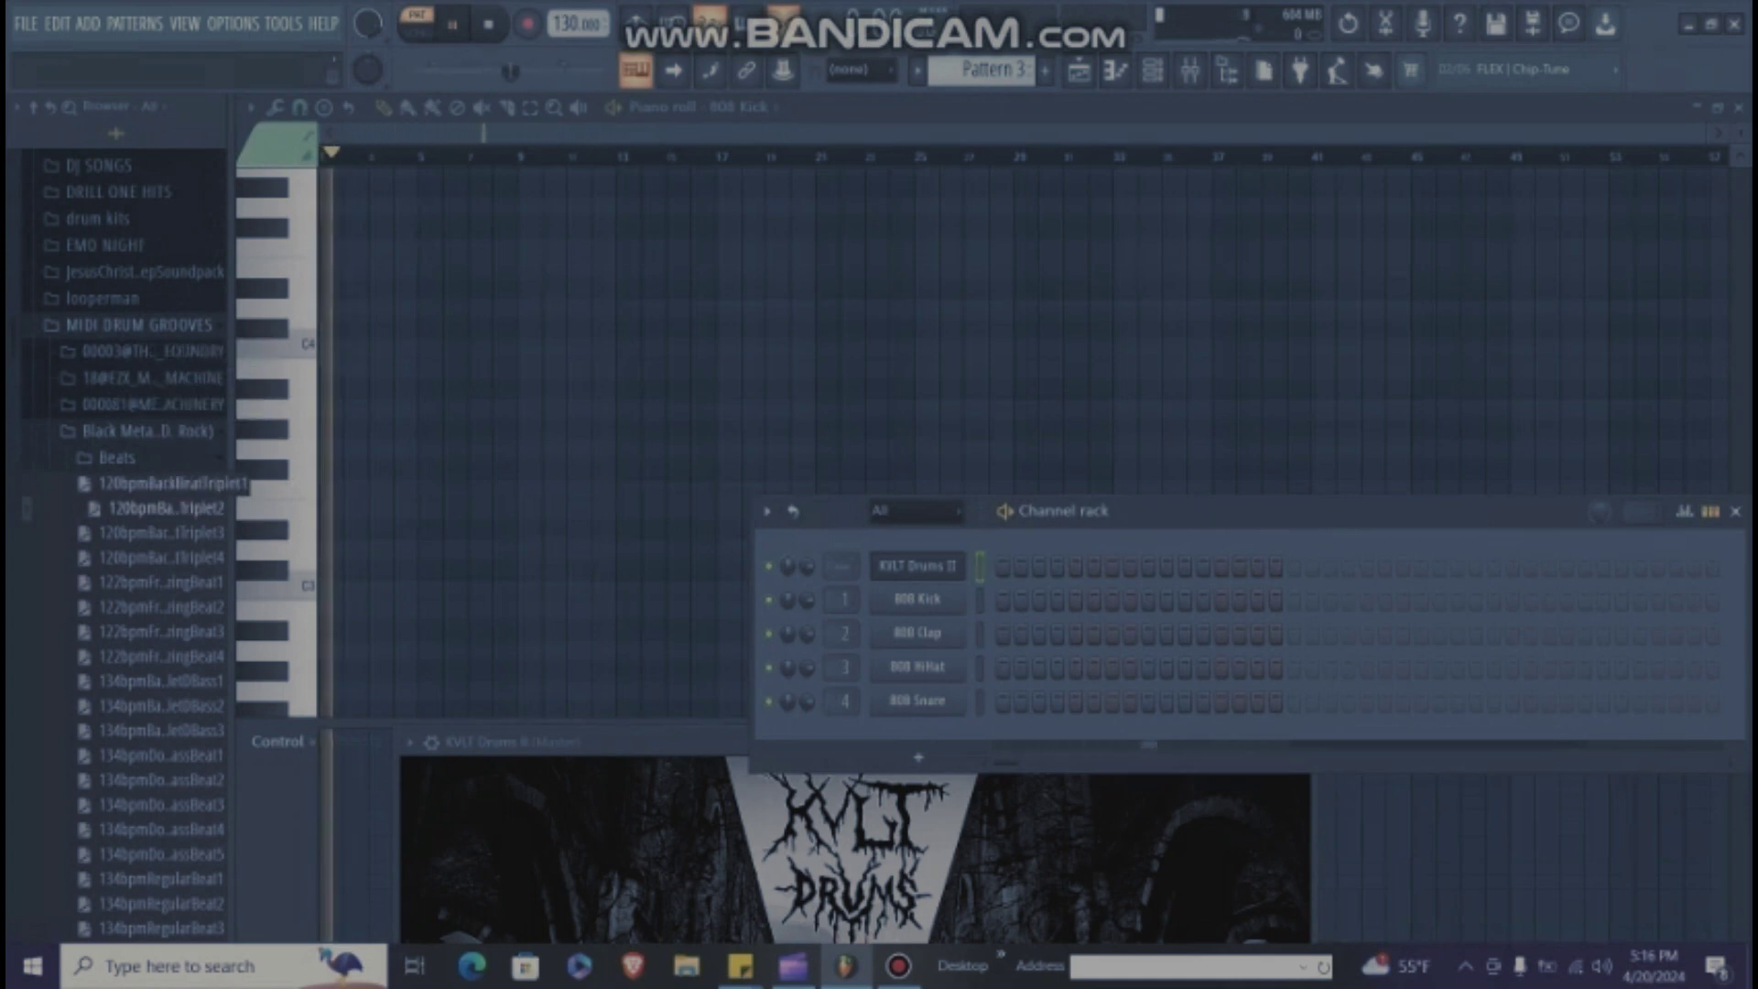
left_click(151, 432)
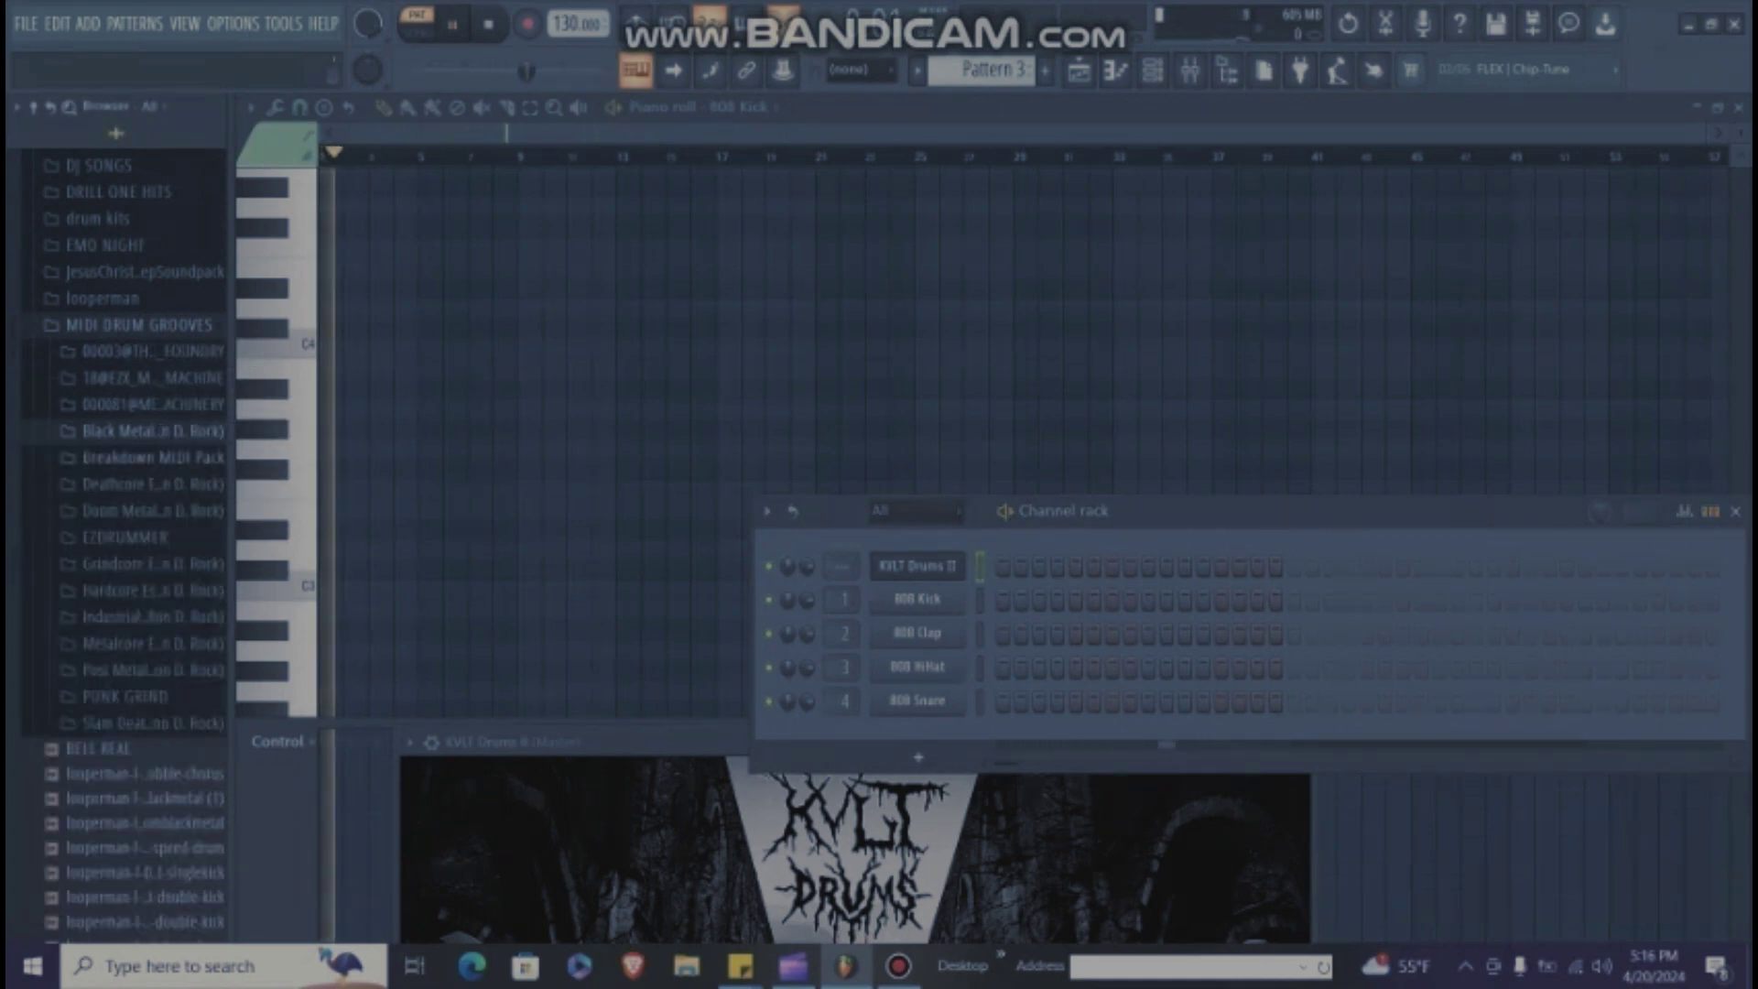
left_click(149, 458)
left_click(147, 484)
left_click_drag(138, 631, 906, 570)
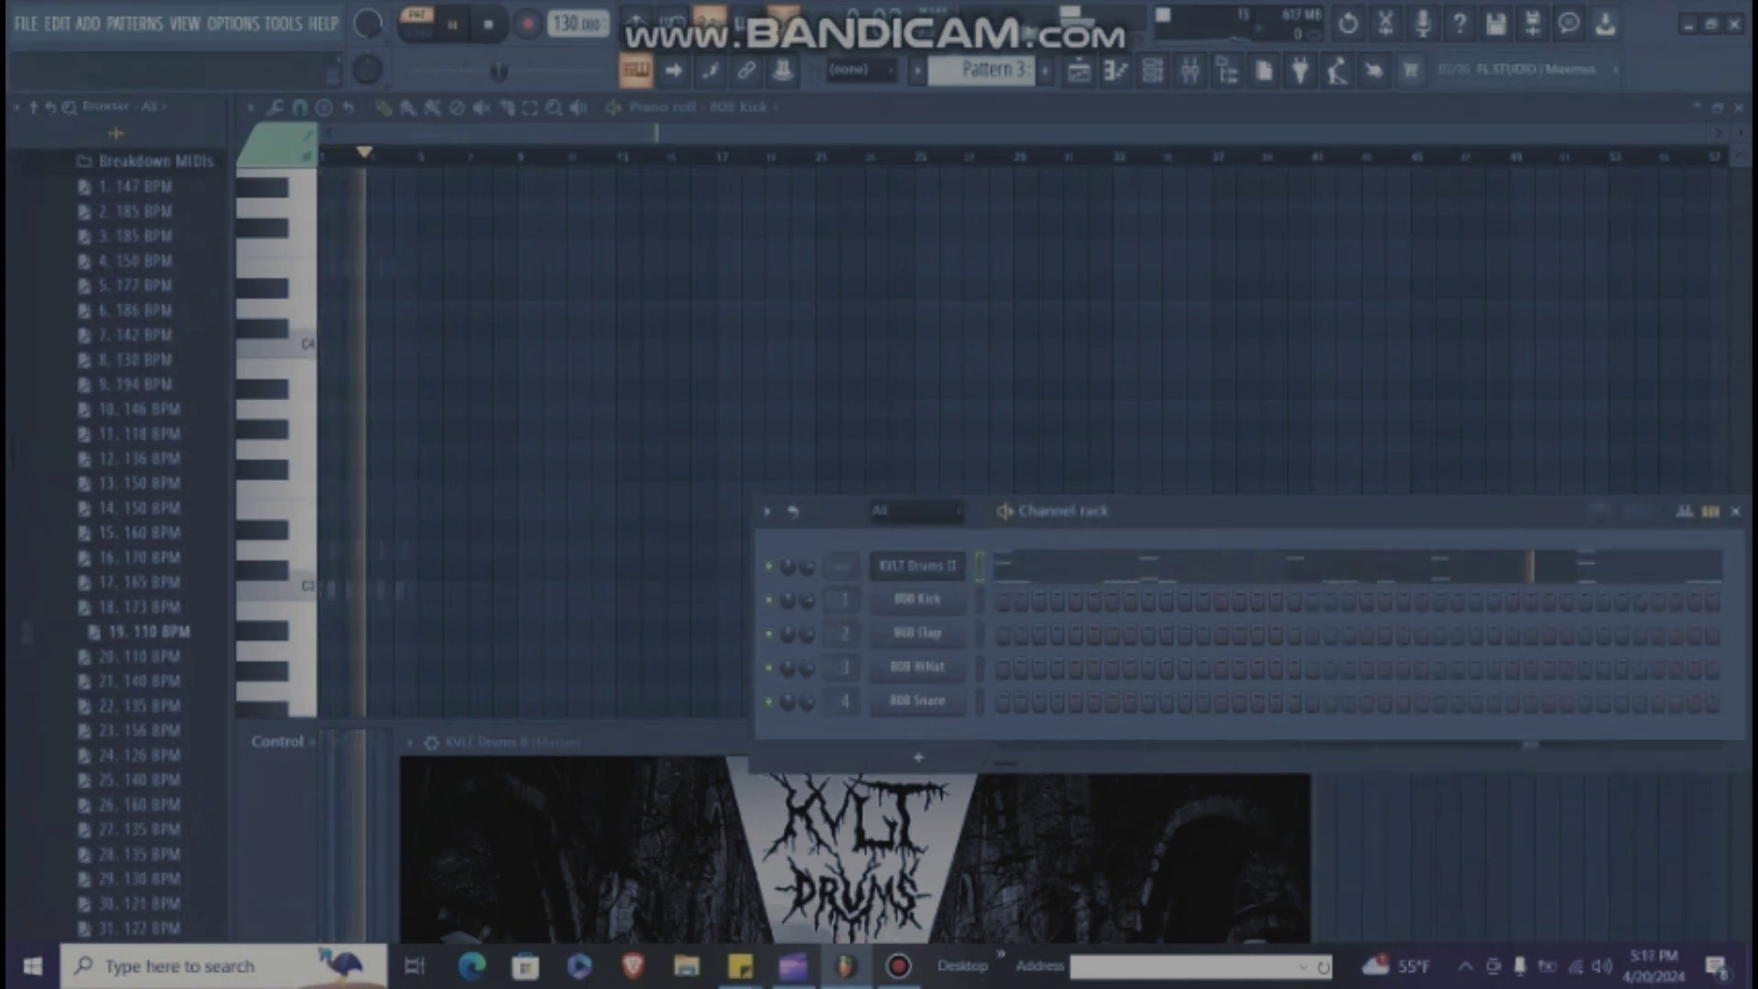
Step: Auto map the KVLT Drums II outputs in the processing section of its plugin wrapper settings
left_click(915, 567)
left_click_drag(733, 743, 694, 102)
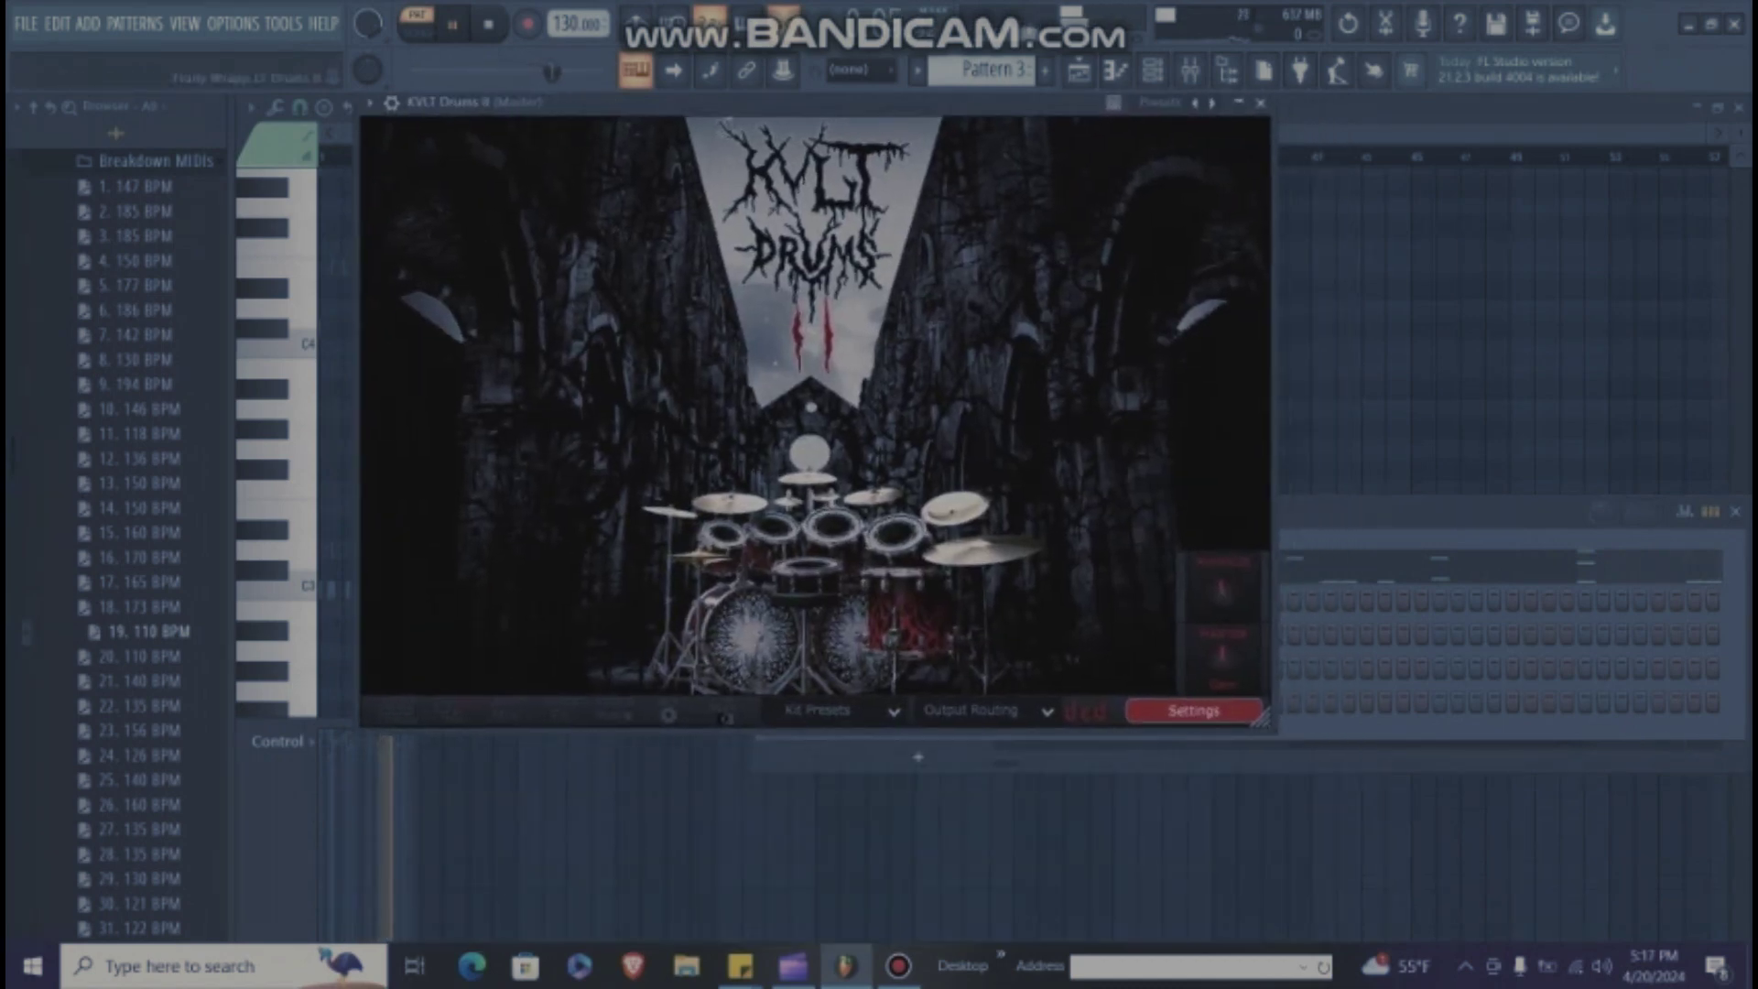
left_click_drag(461, 102, 449, 123)
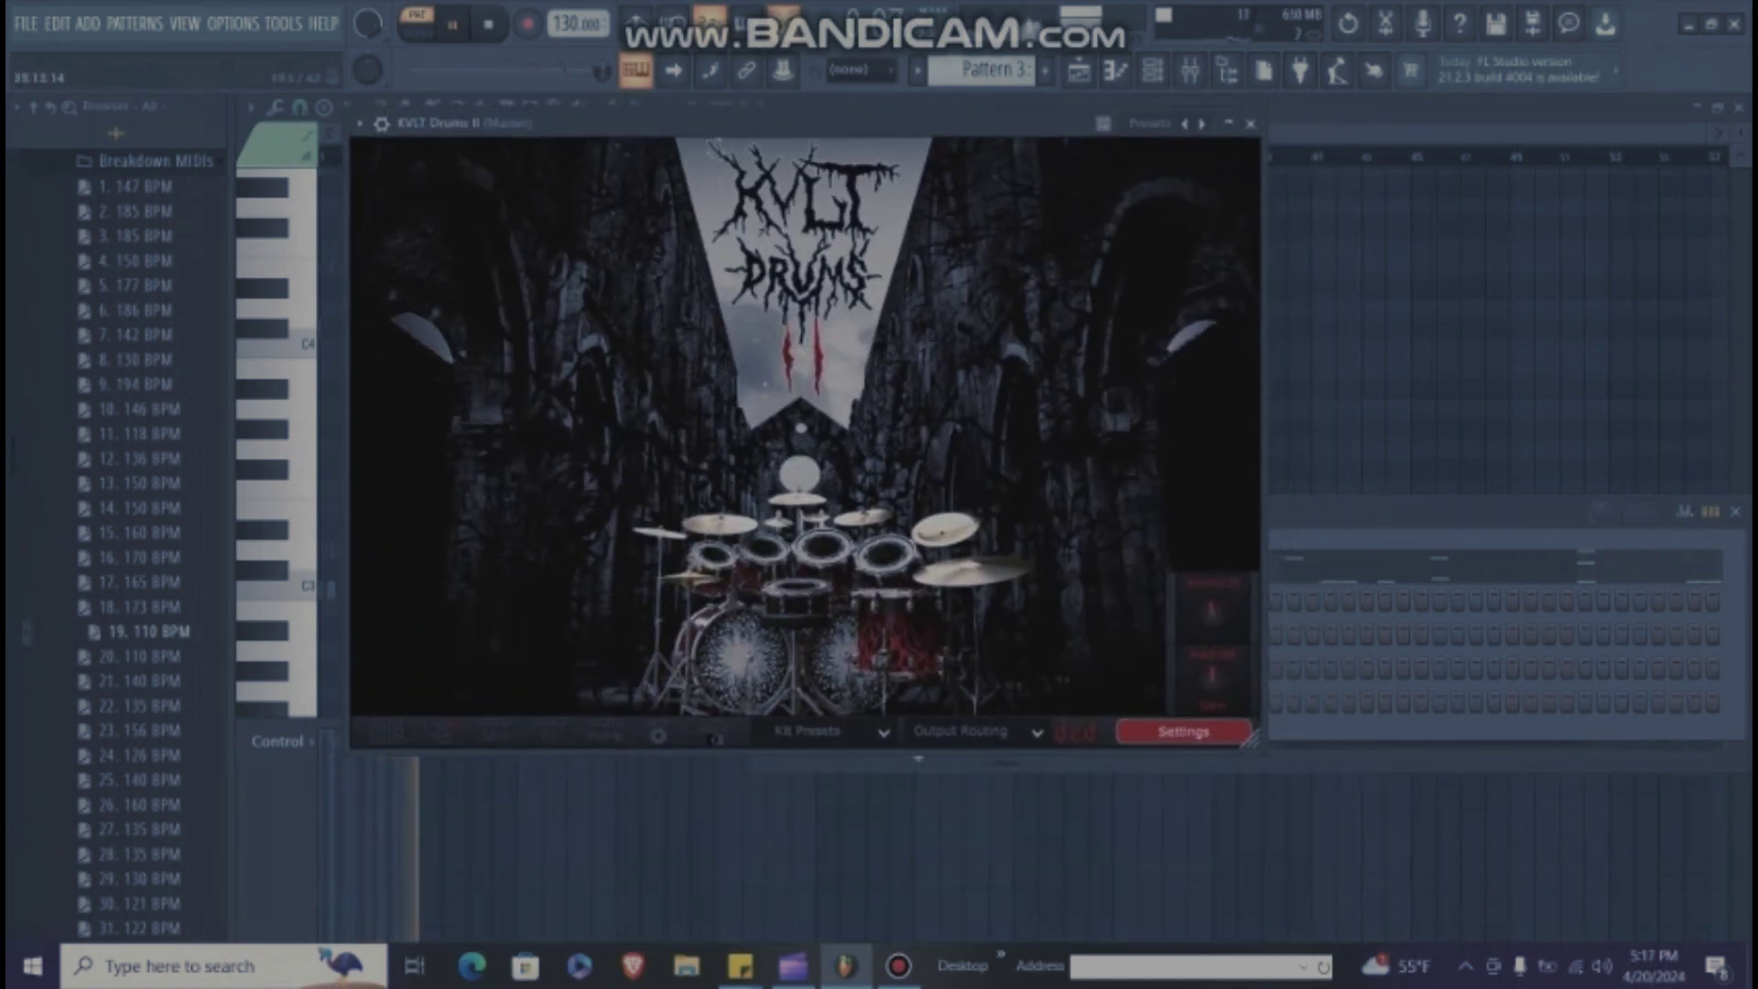
left_click(382, 123)
left_click(424, 163)
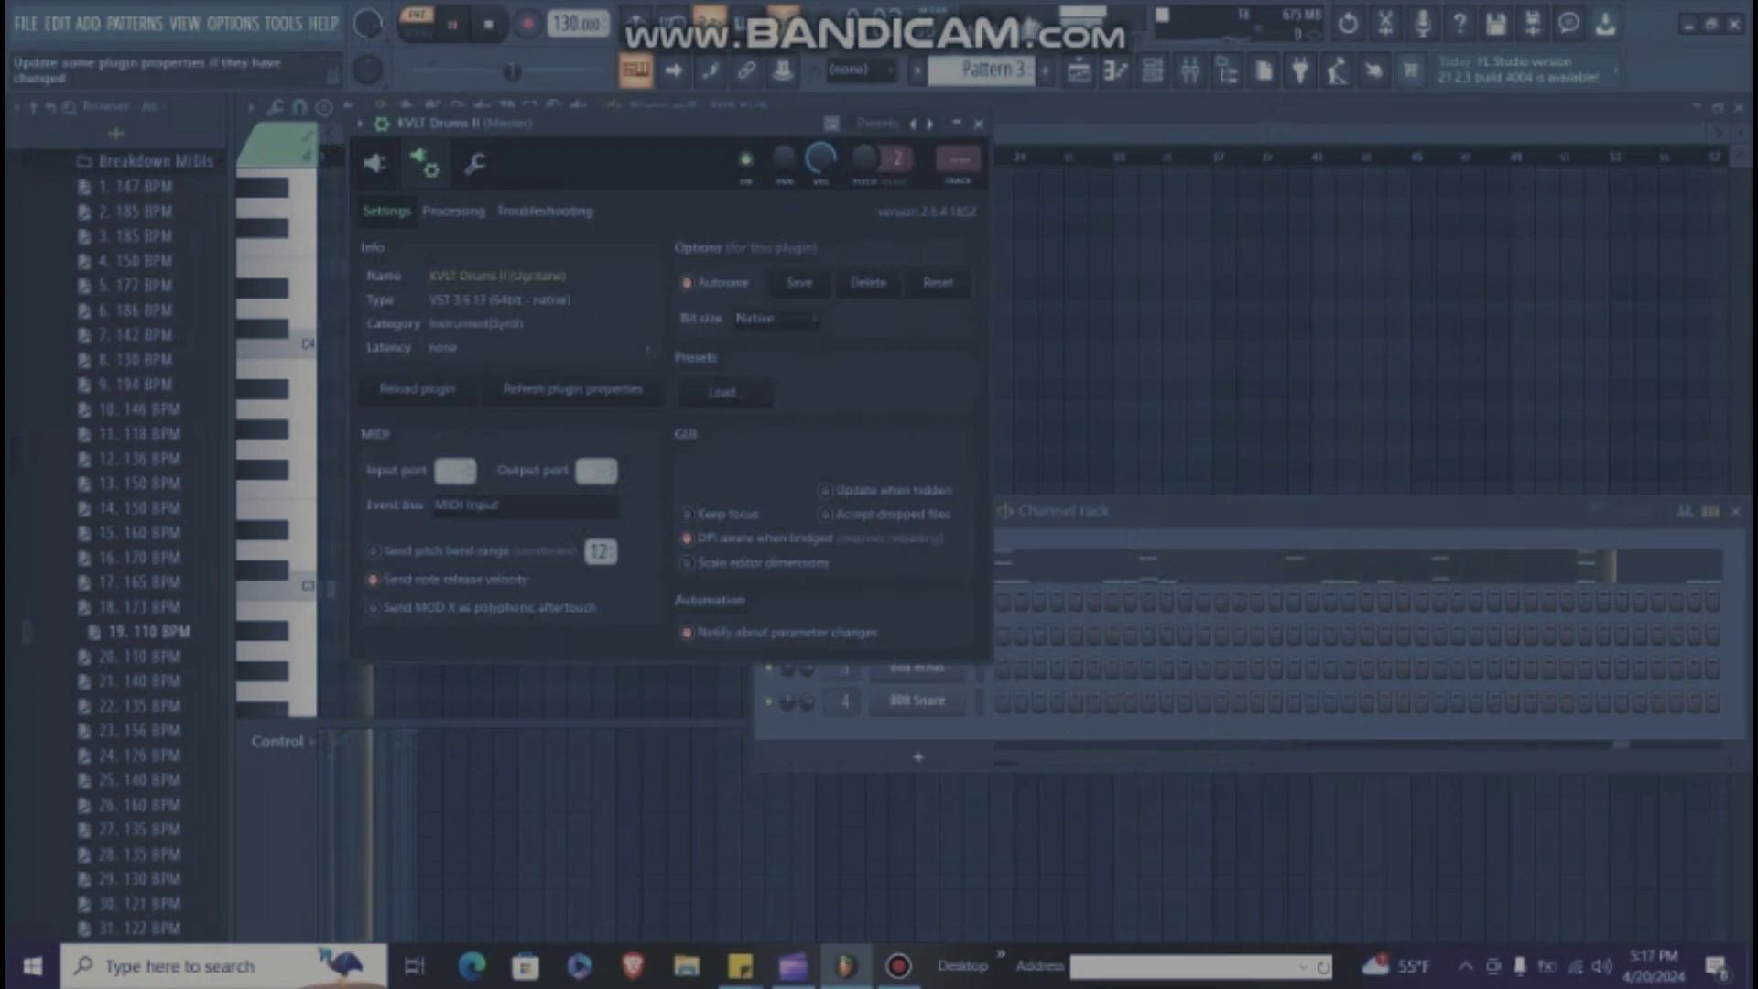
left_click(453, 210)
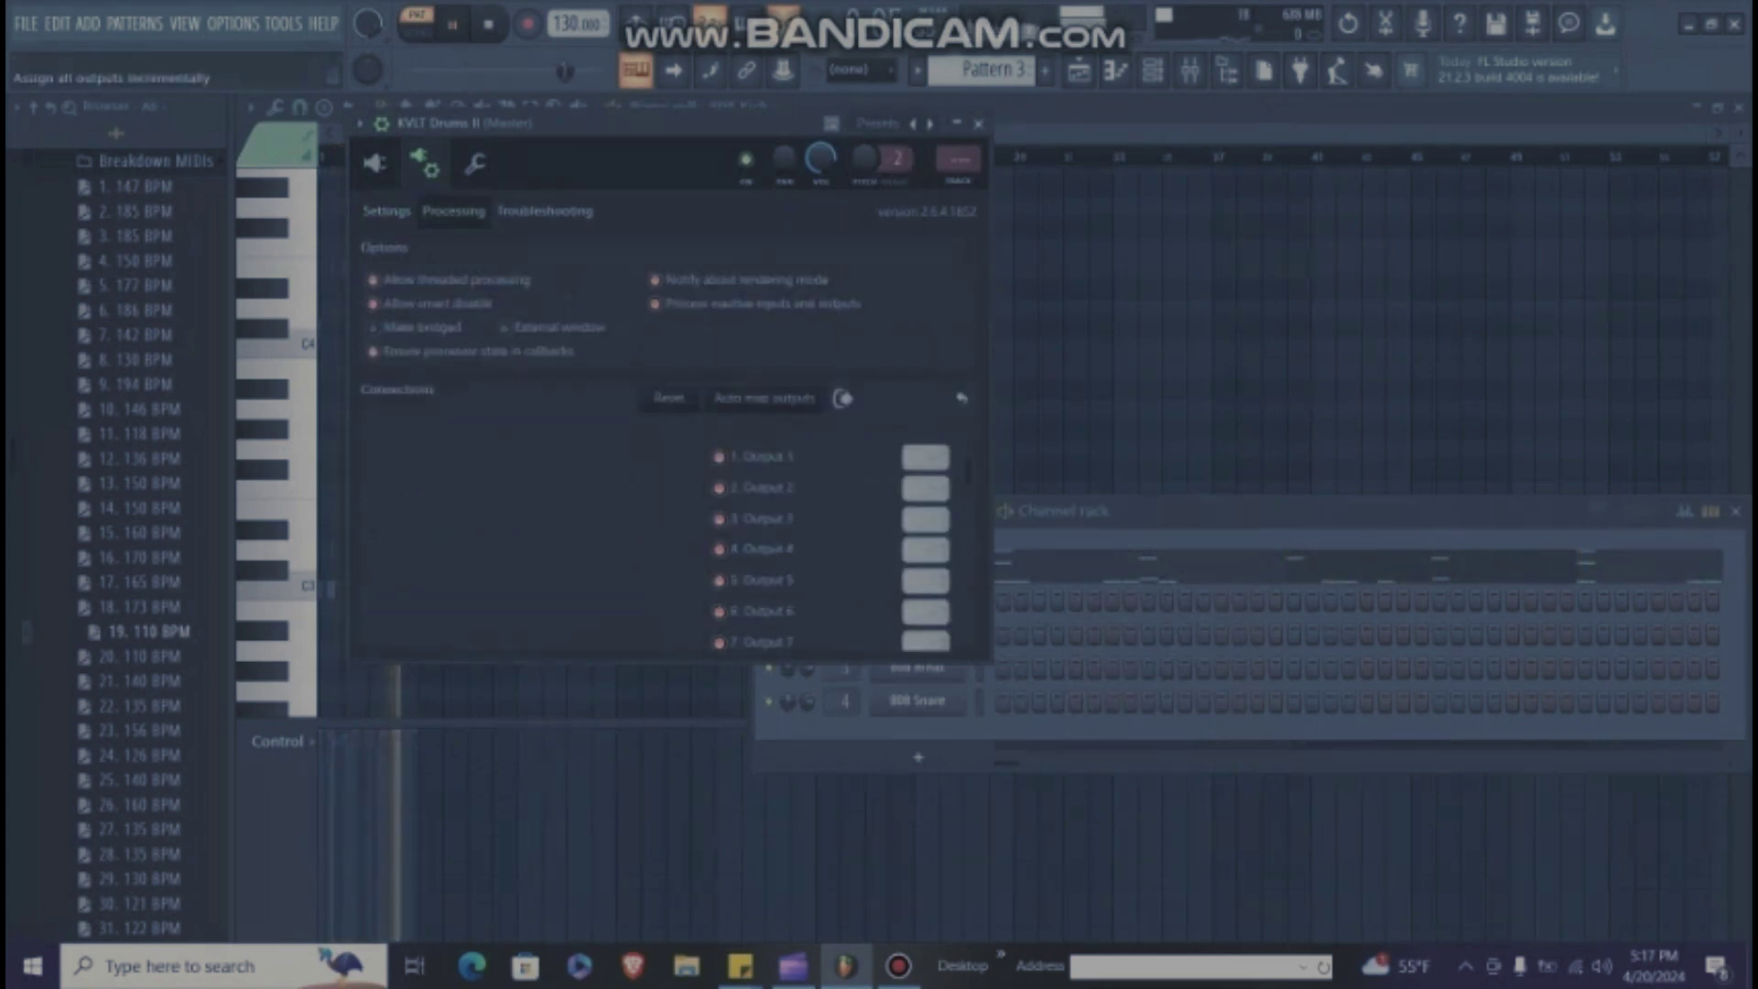
left_click(764, 399)
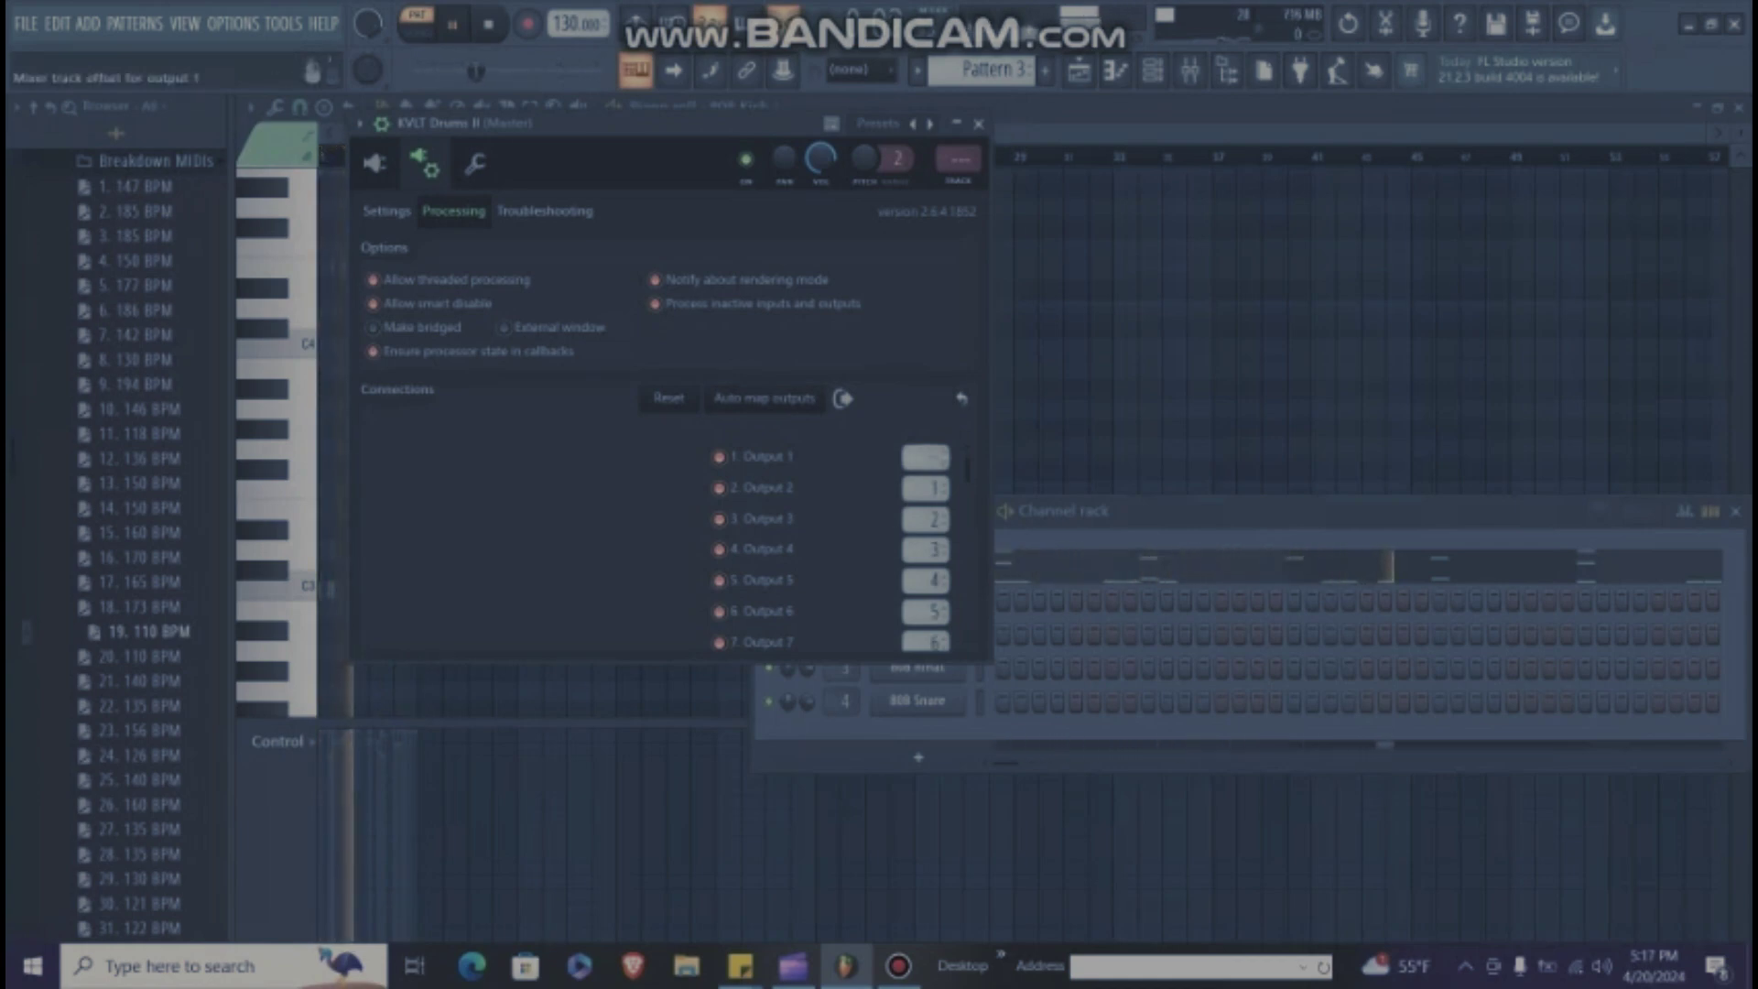
Step: Set the mixer track offsets of KVLT Drums II outputs 1 through 6 to 1 through 6 in matching order, and stop playback
left_click_drag(927, 457, 927, 447)
scroll(925, 489, "up", 1)
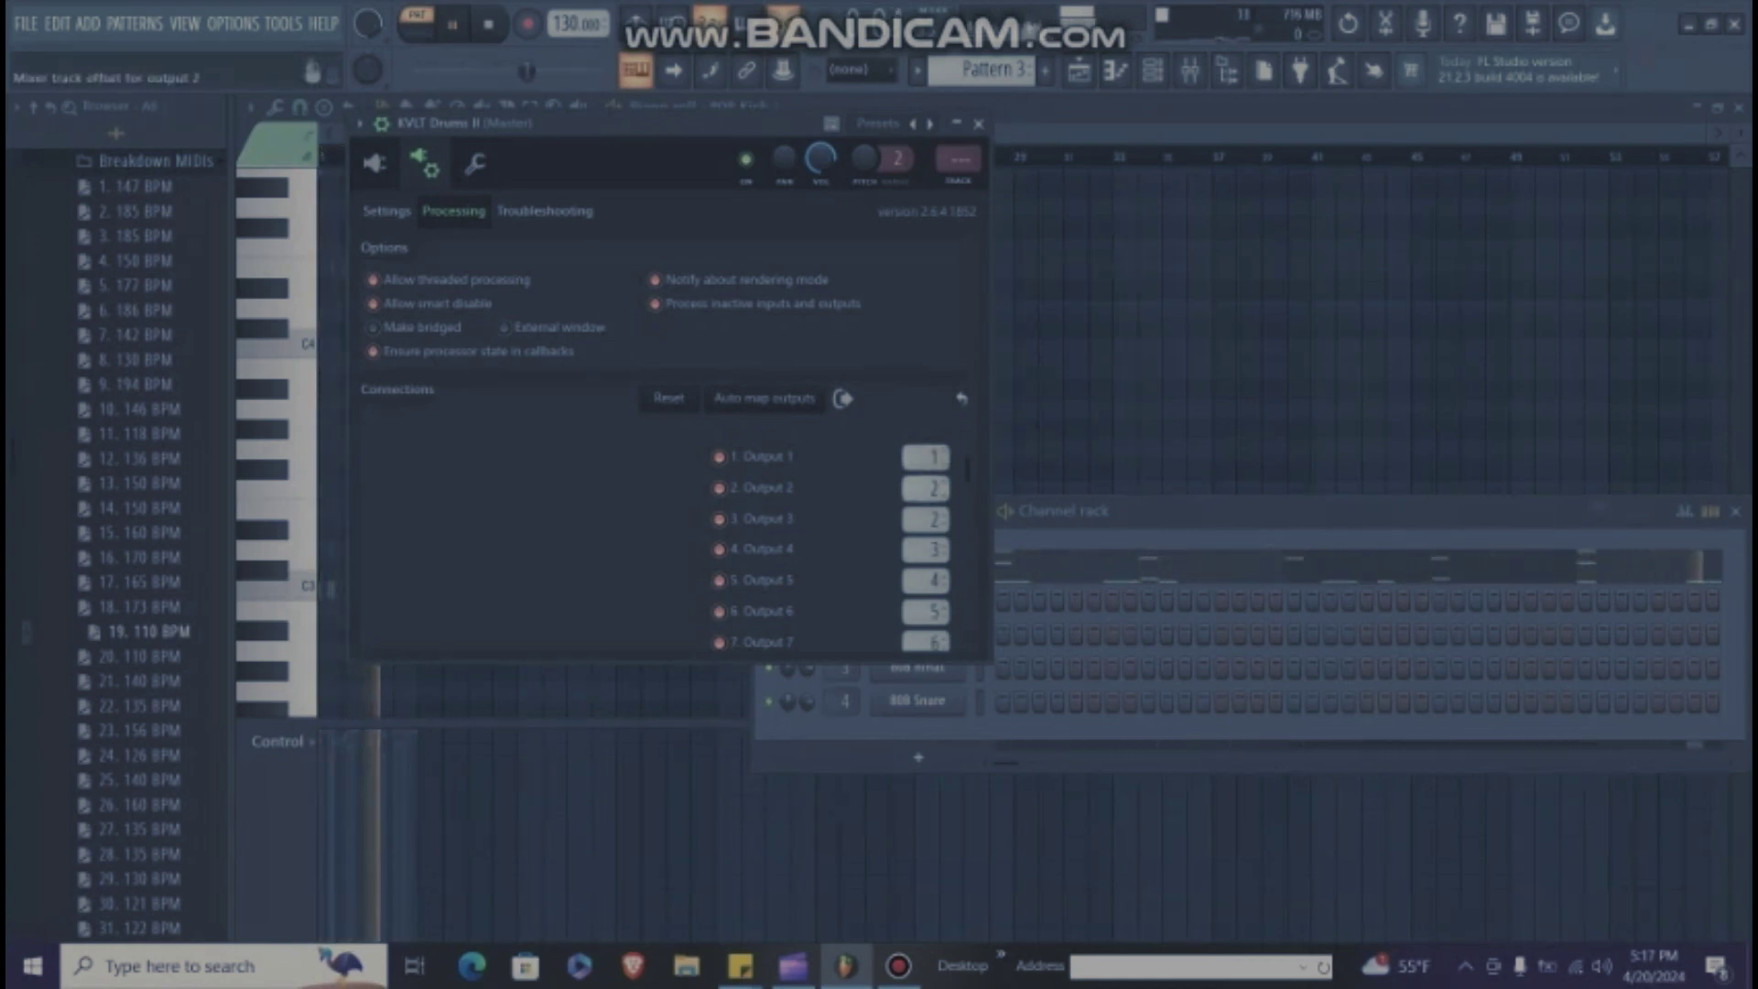
scroll(925, 519, "up", 1)
scroll(925, 549, "up", 1)
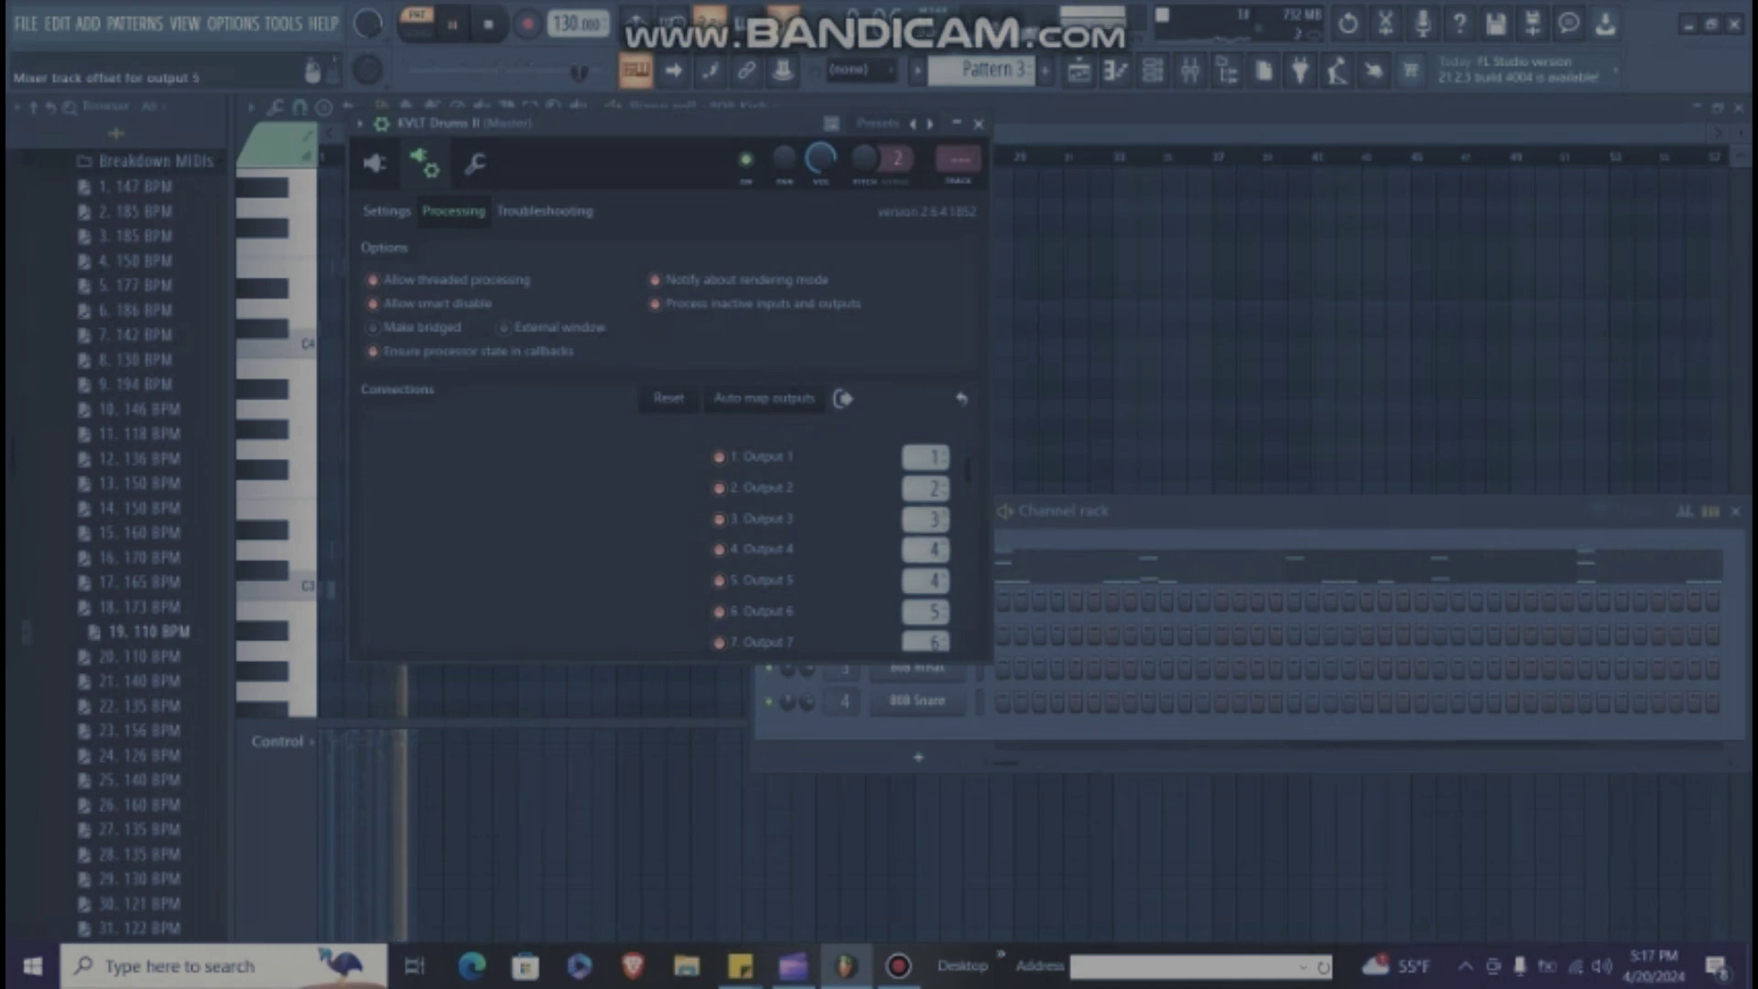
scroll(925, 581, "up", 1)
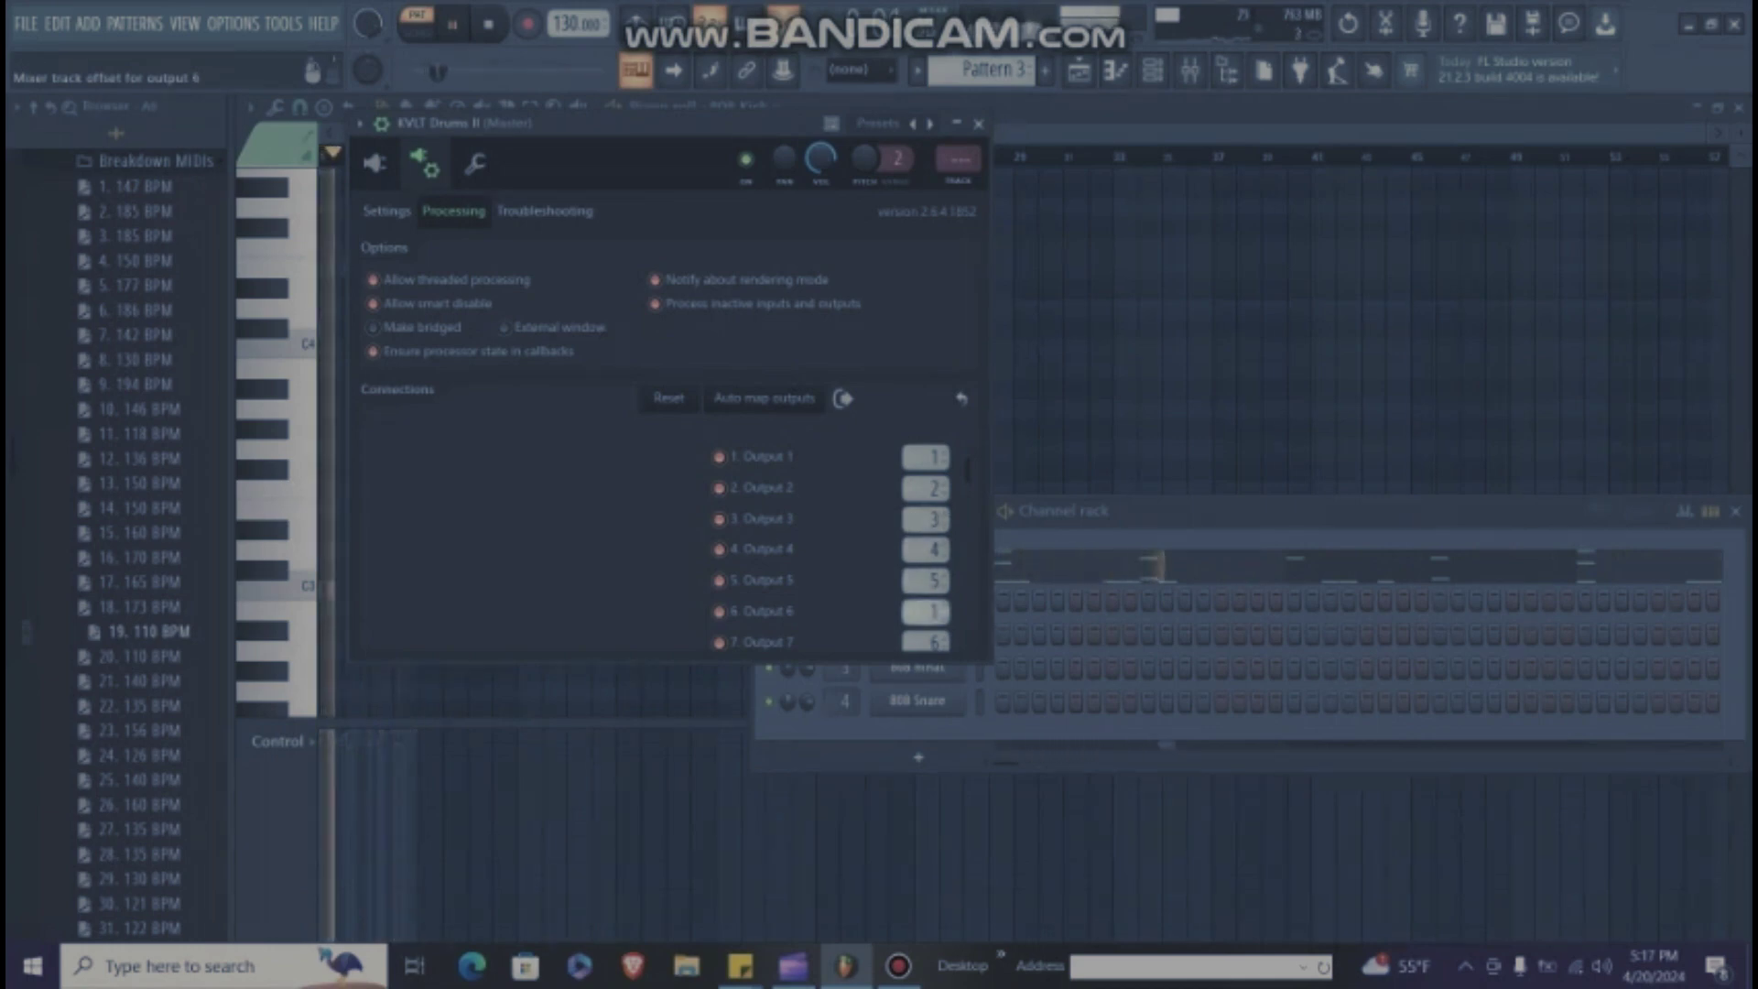
scroll(925, 612, "up", 1)
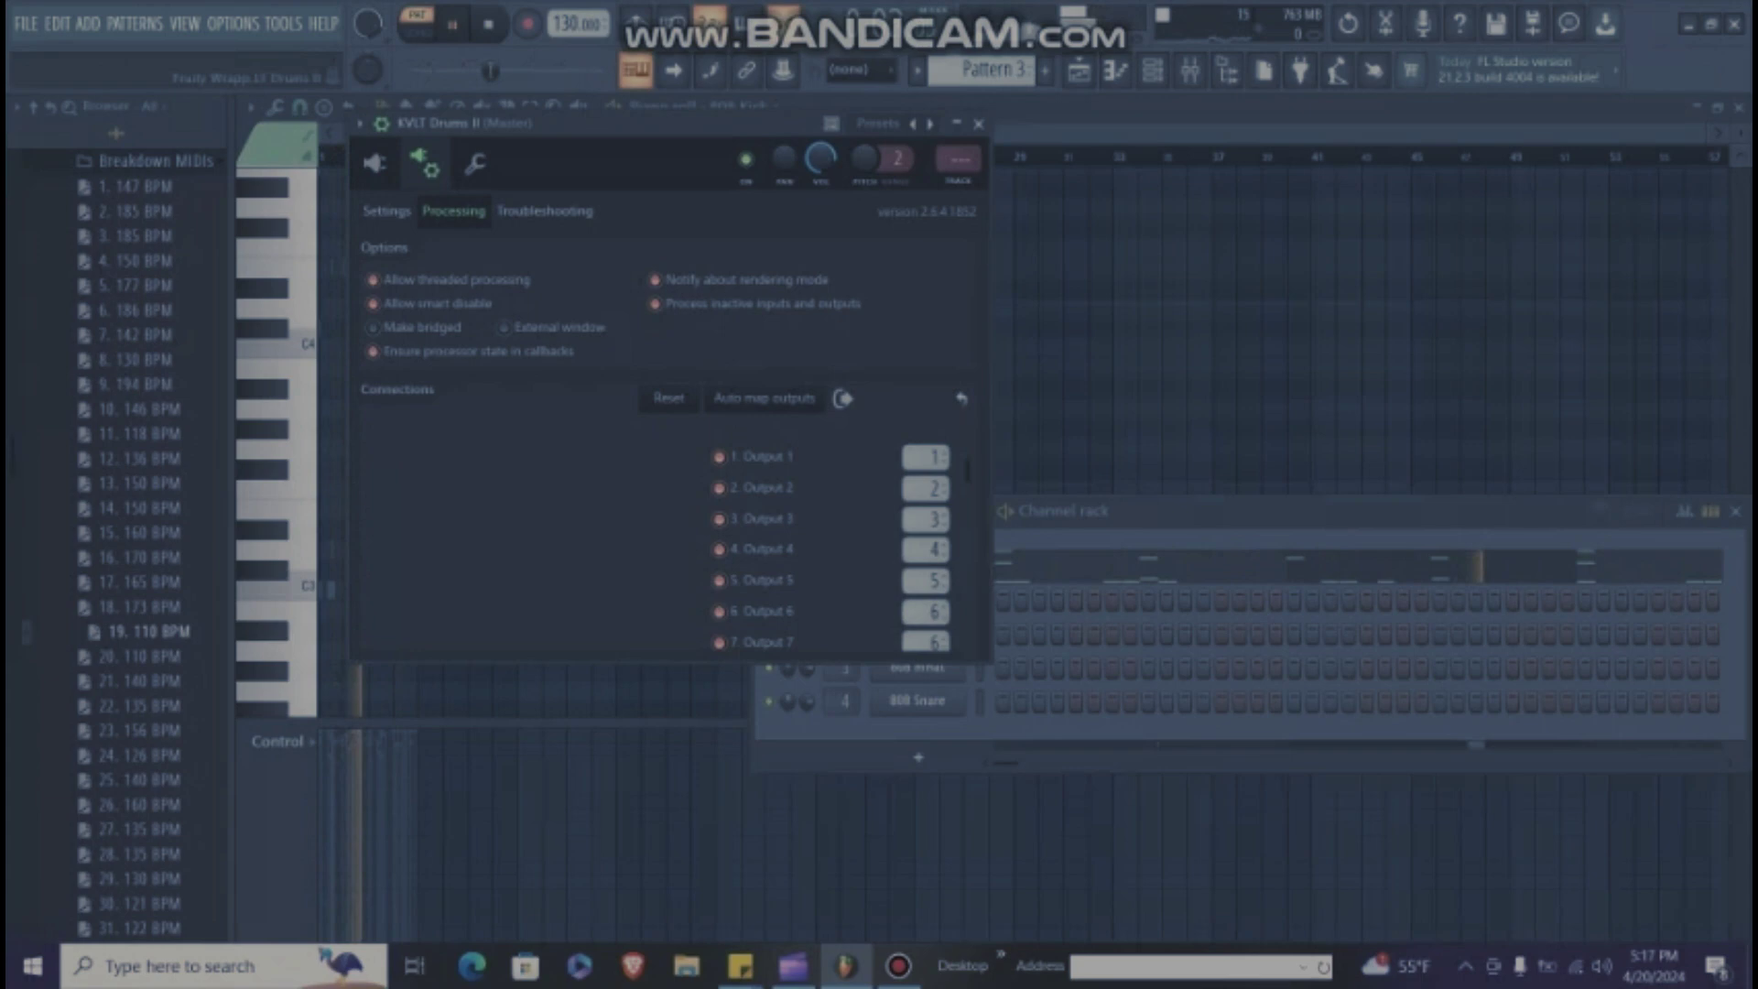
key("space")
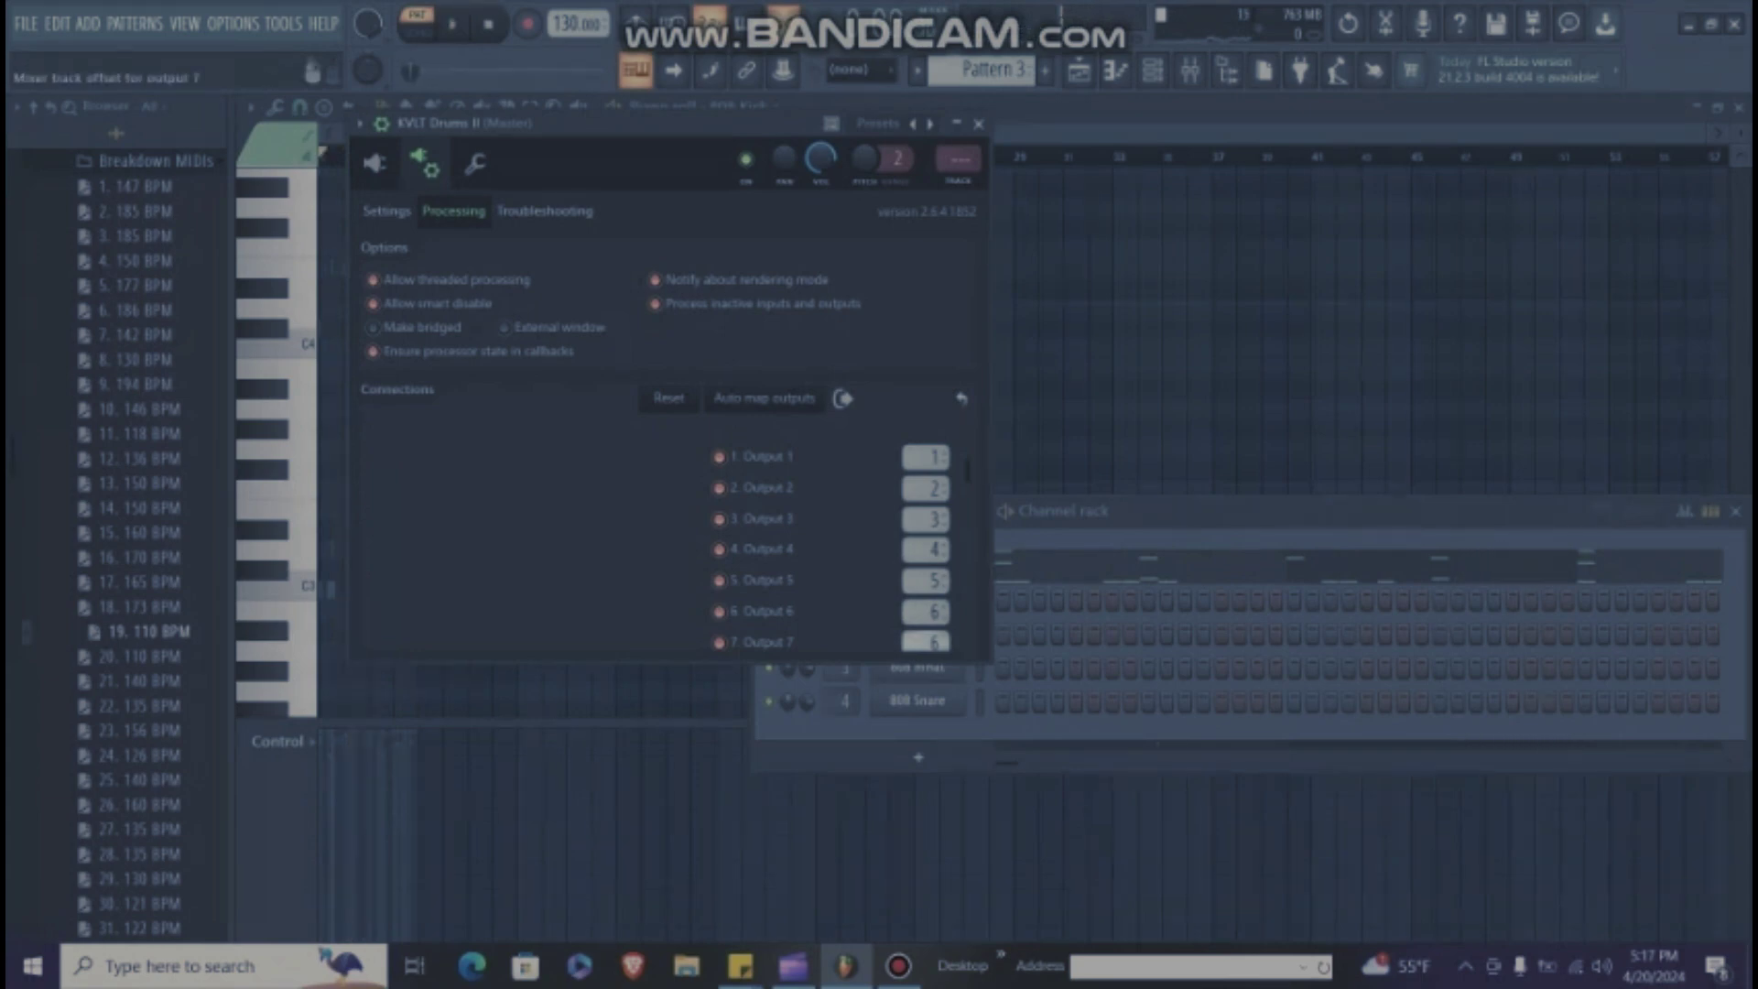
Step: Set the offset of output 7 to 7 and continue matching each output to its own number up to output 16
scroll(925, 642, "up", 1)
left_click_drag(968, 470, 968, 556)
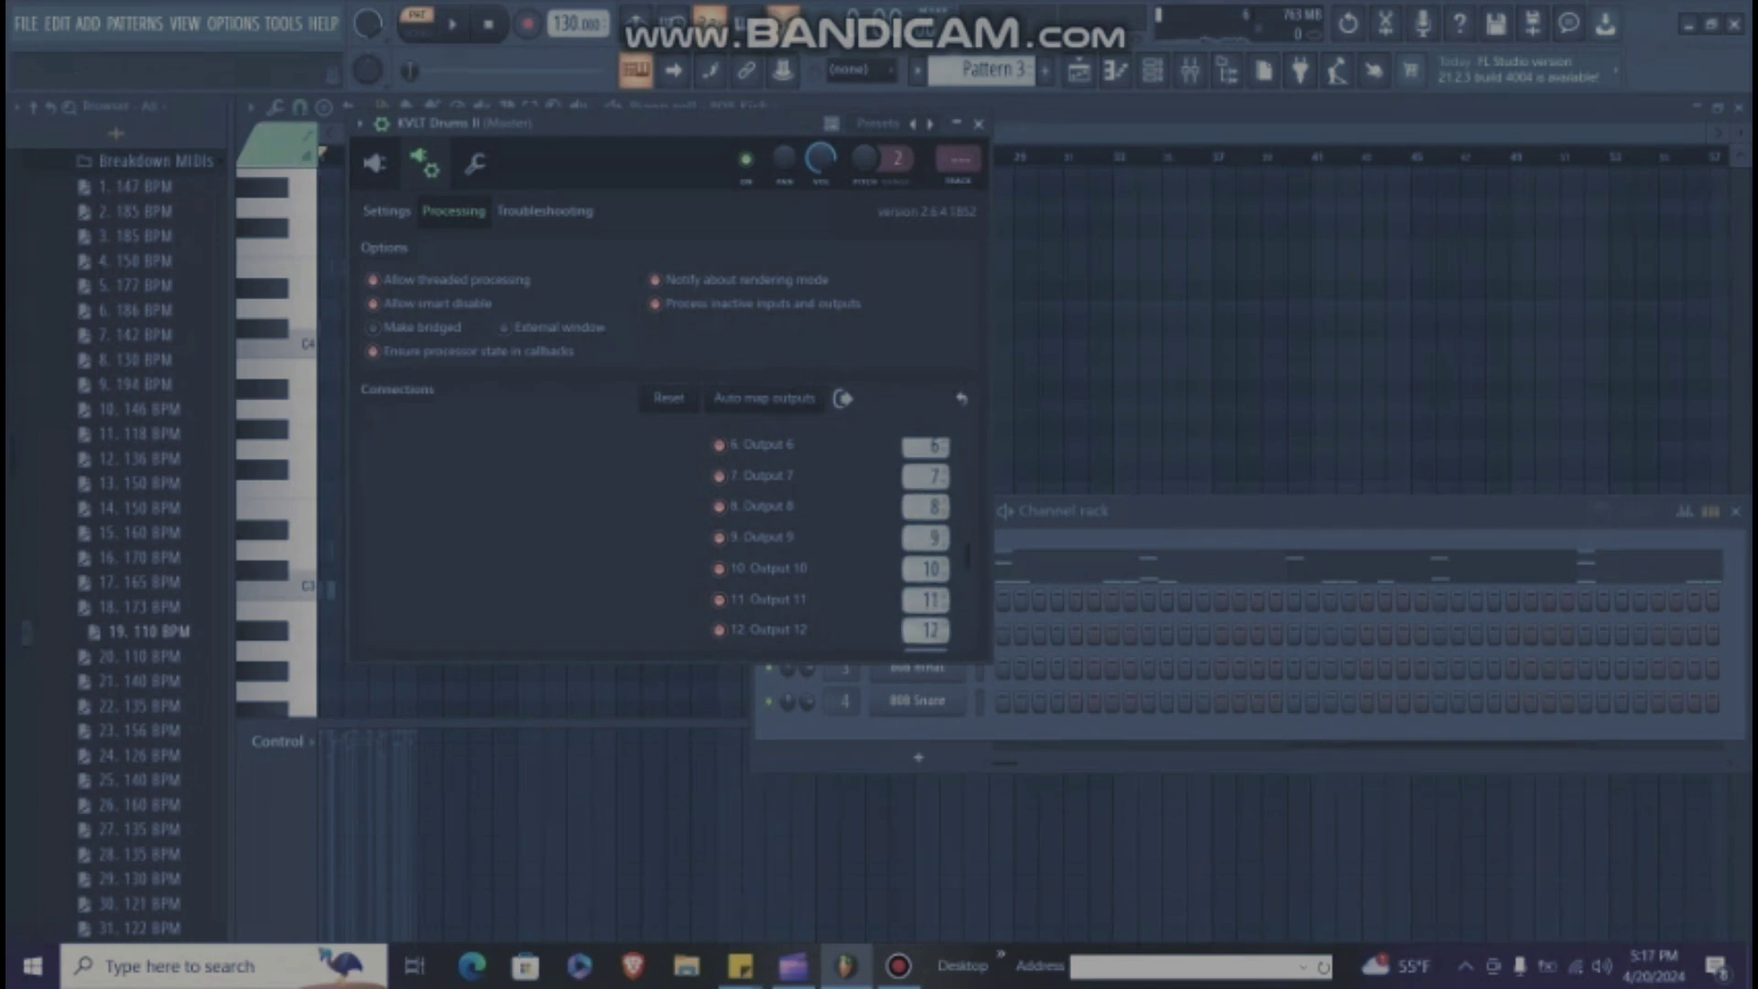
scroll(925, 537, "down", 2)
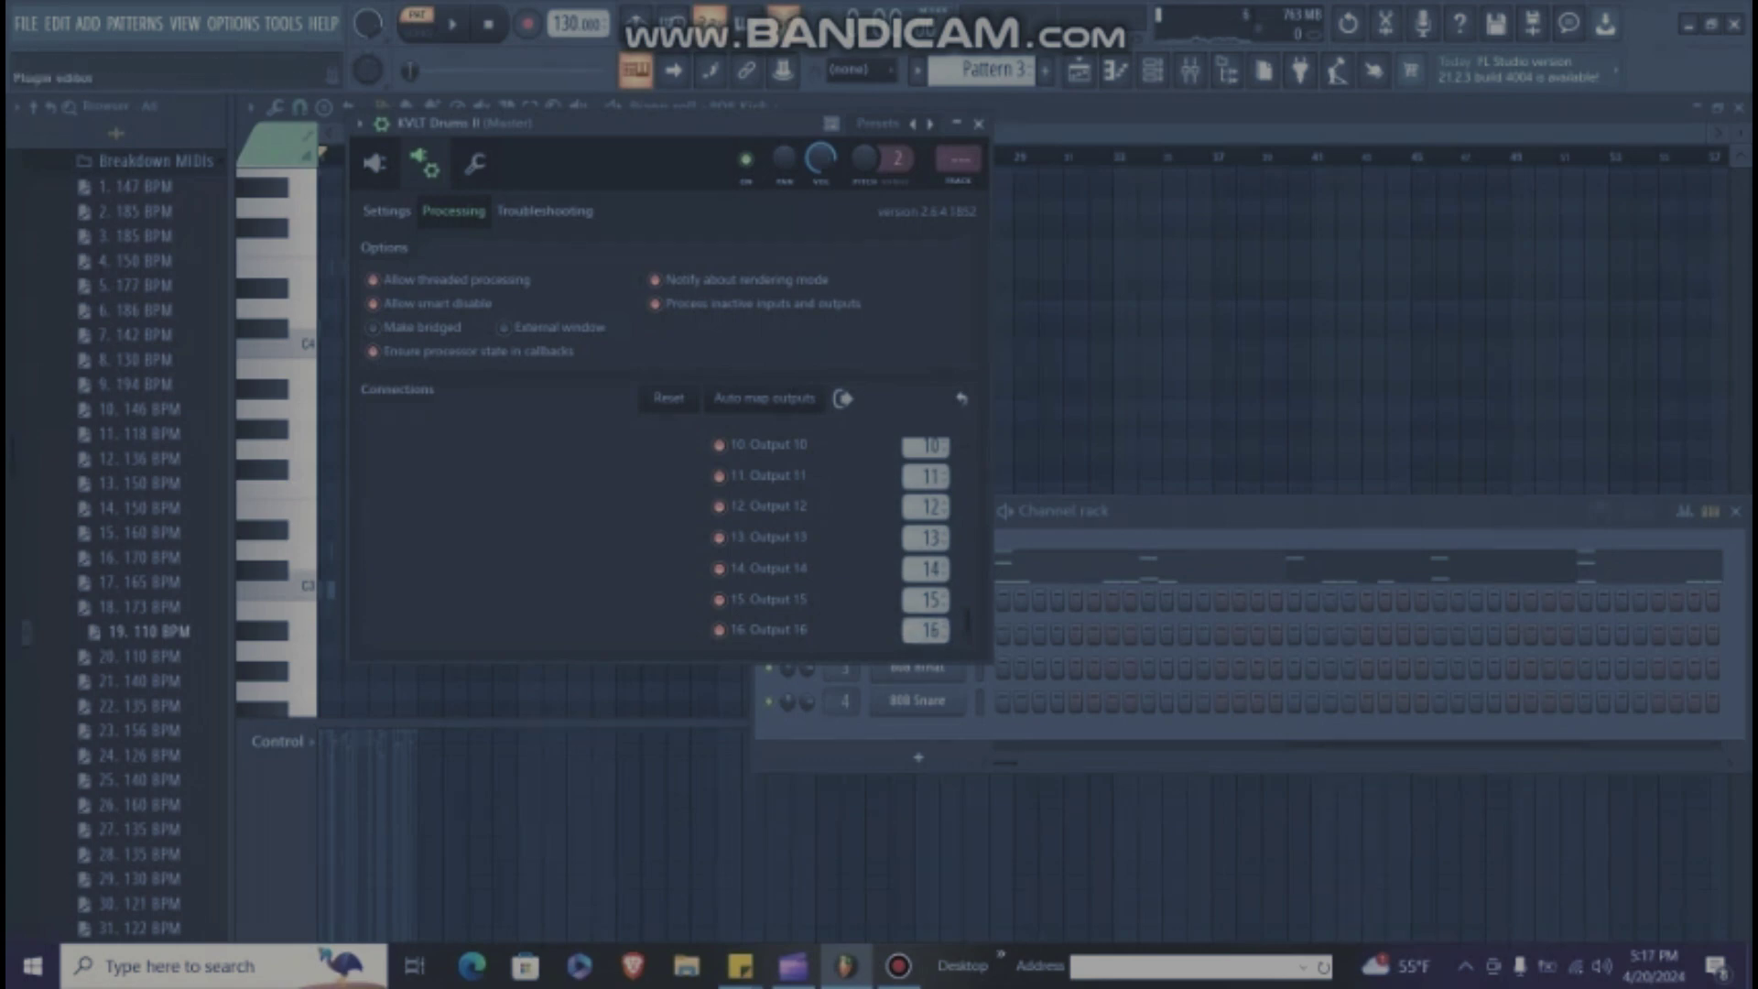
Step: Set the output routing in the KVLT Drums II interface to Megamix (14 Outputs)
left_click(375, 163)
left_click(1036, 785)
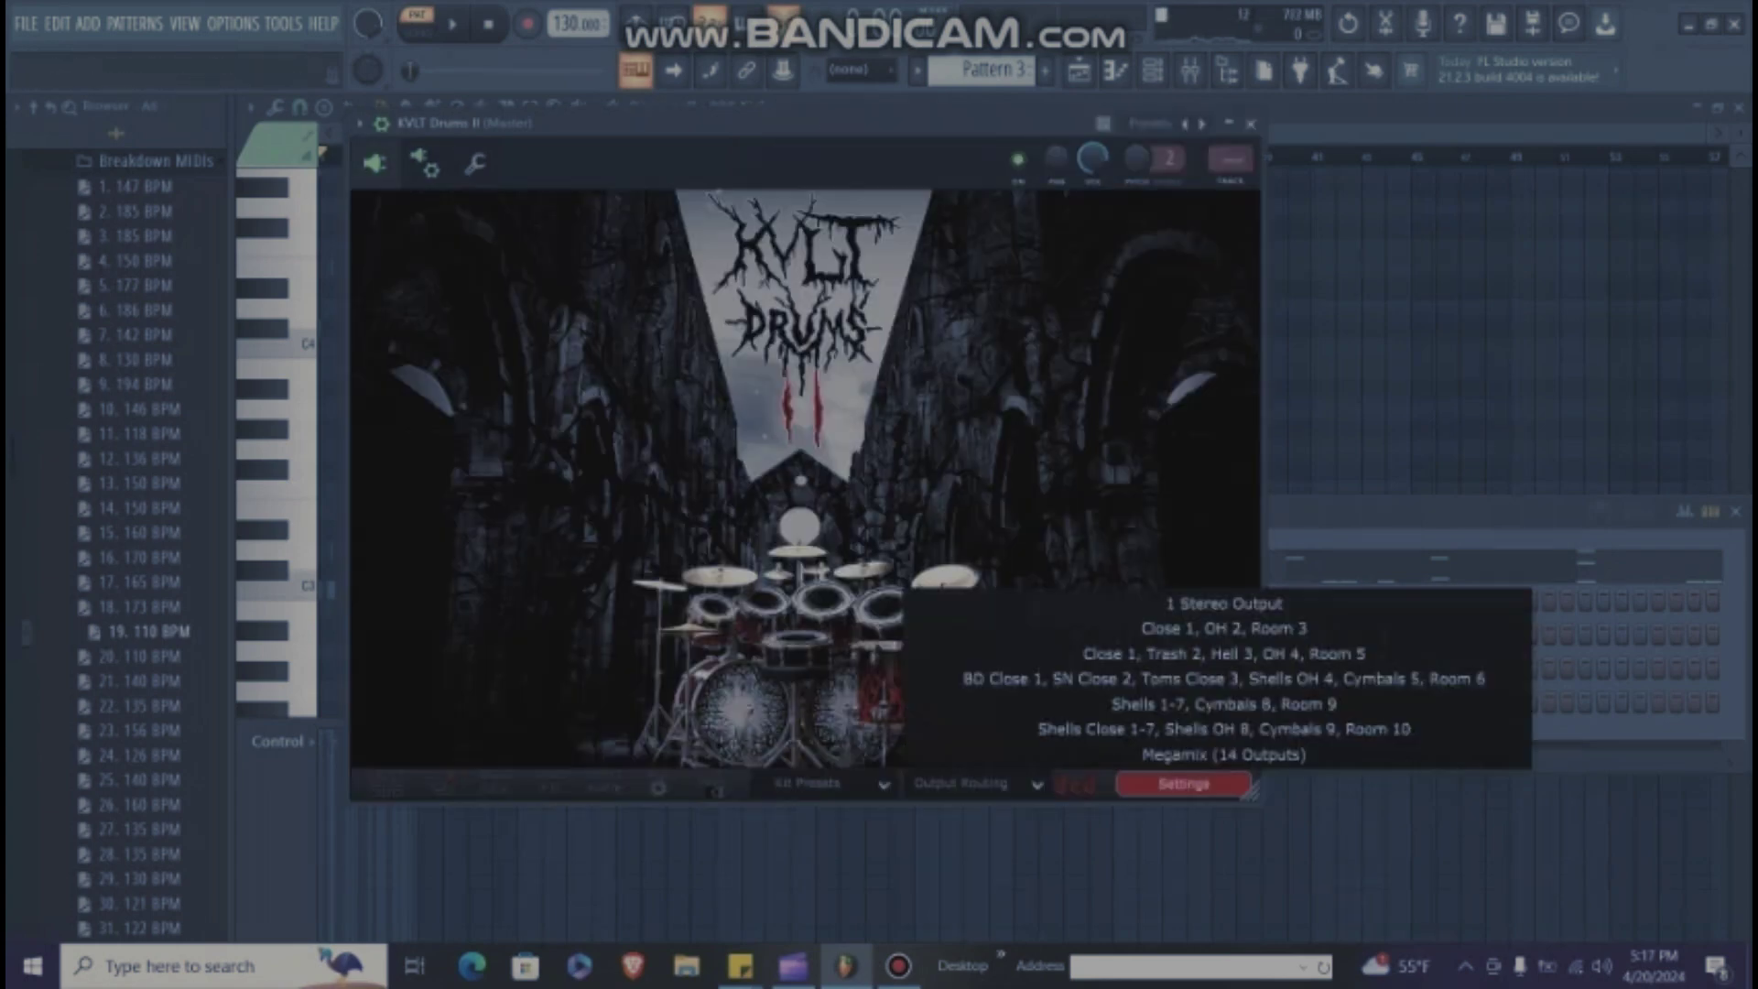
left_click(1053, 753)
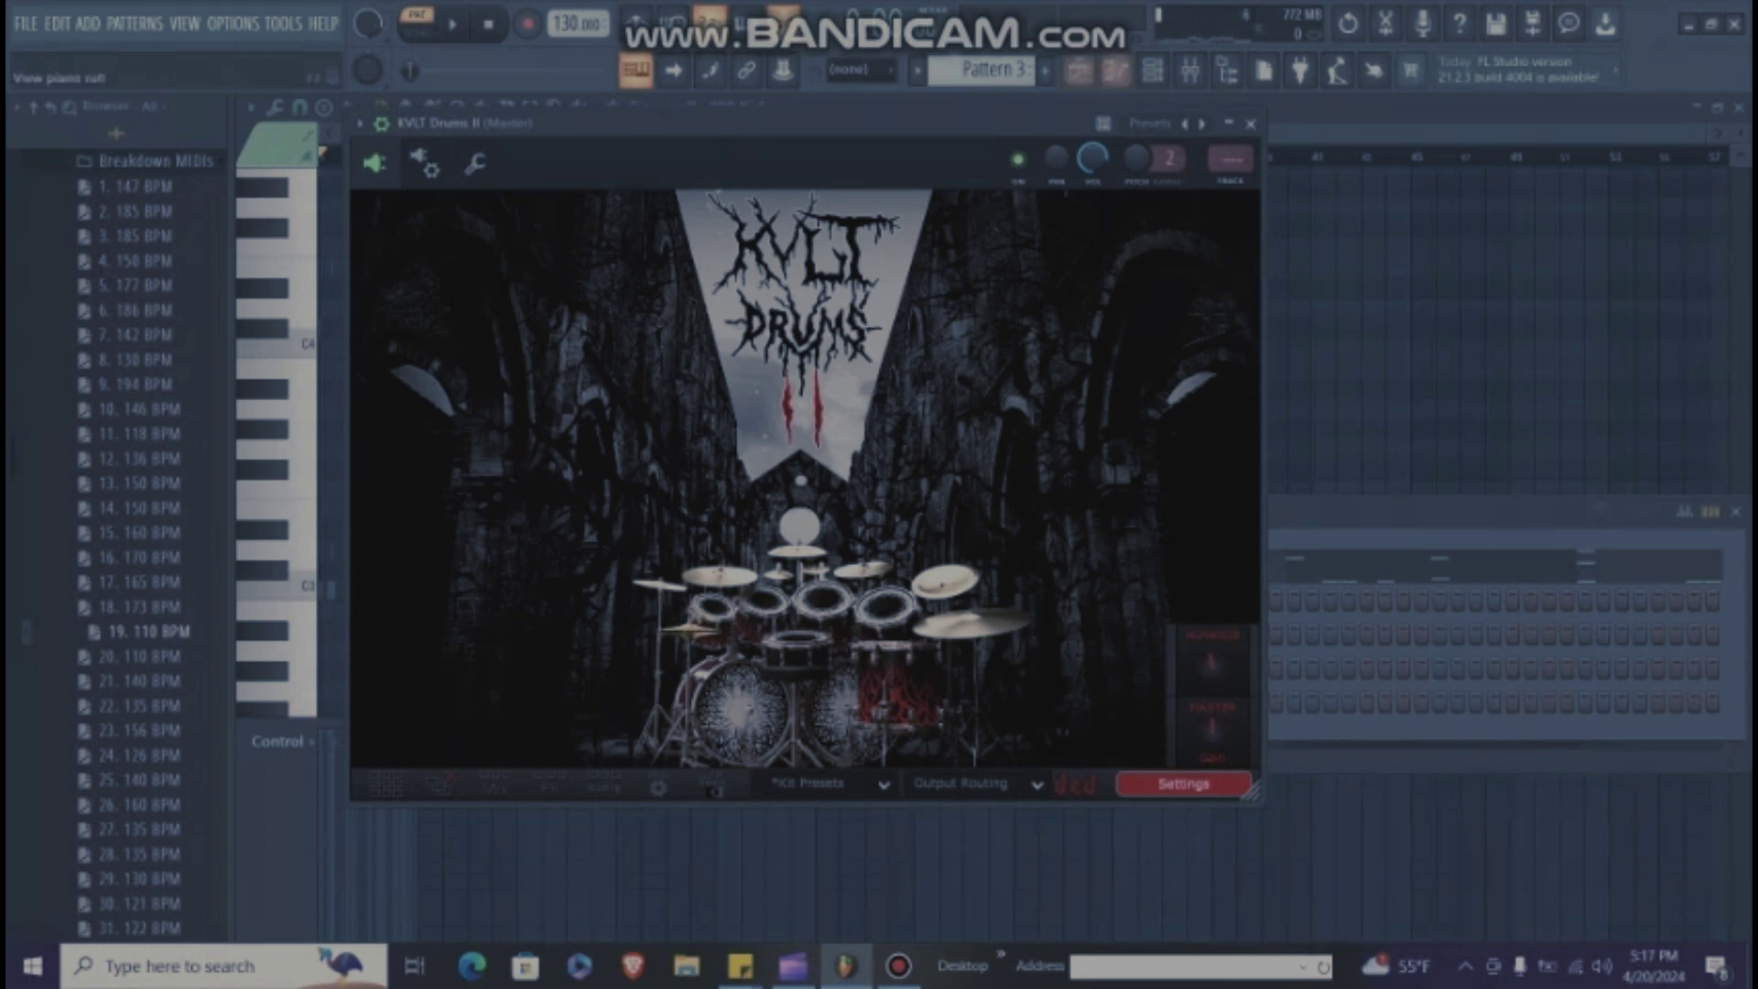
Step: Play Pattern 3 with the mixer open and check the signal on Inserts 14 down to 10 one by one
left_click(1080, 71)
left_click(1228, 71)
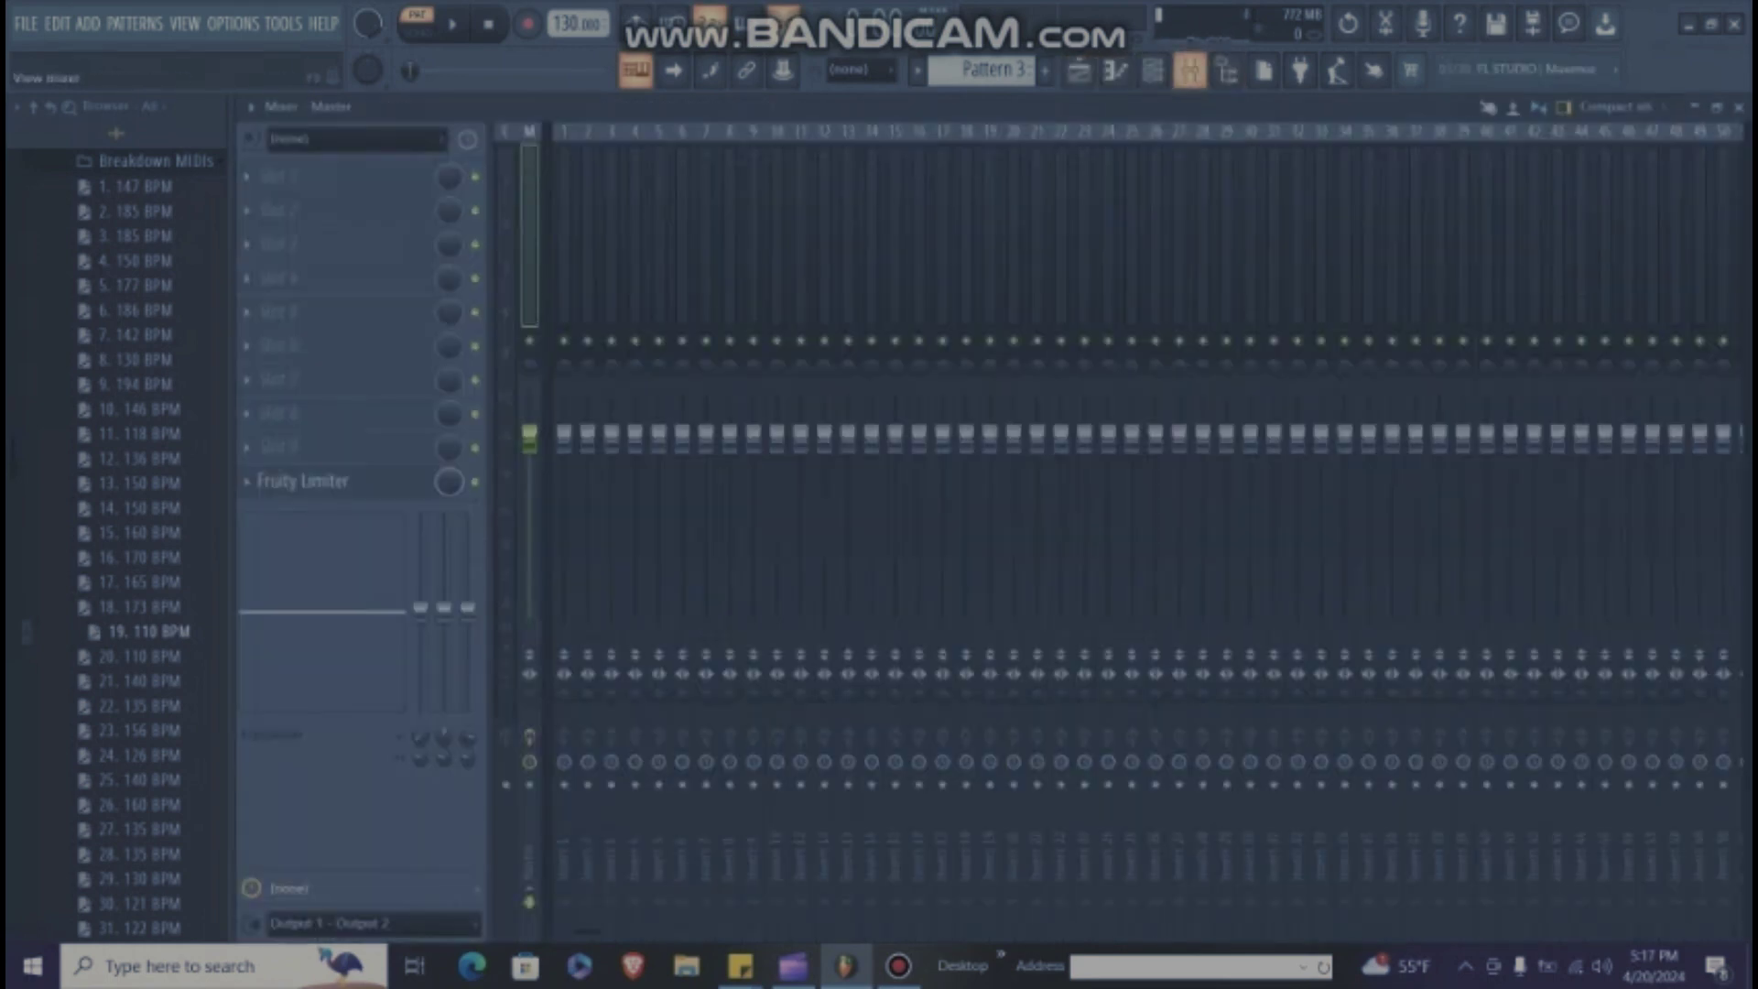
left_click(452, 24)
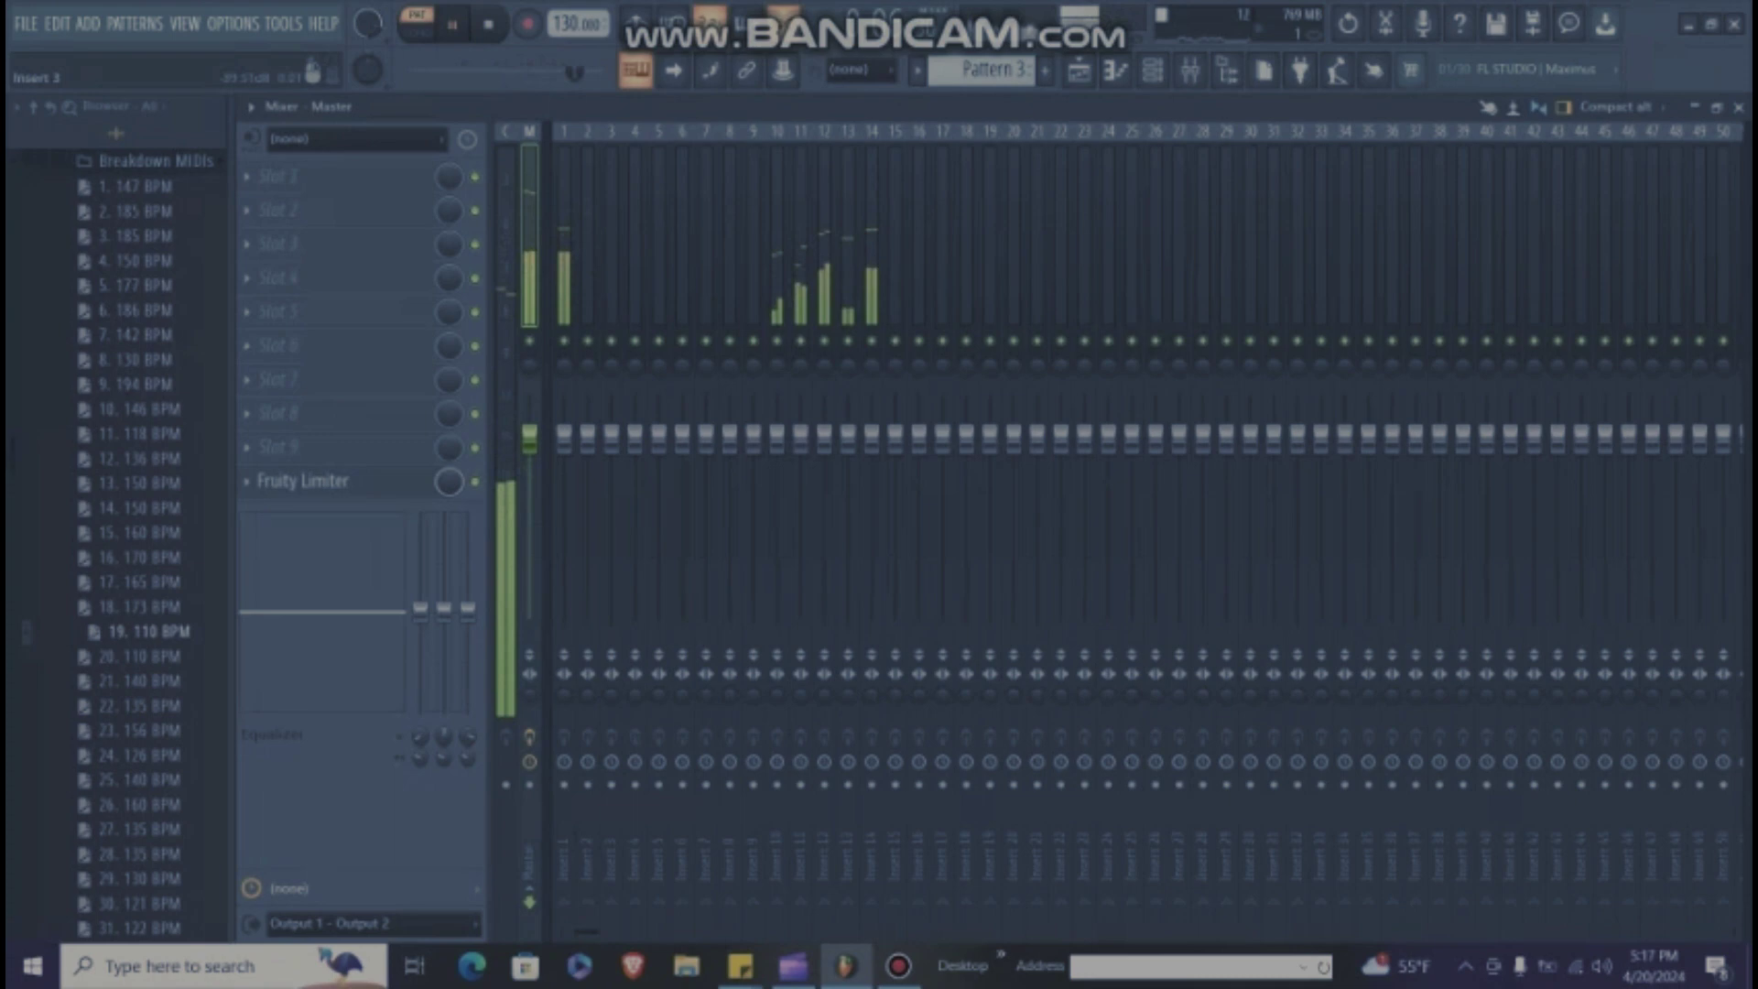
left_click(872, 293)
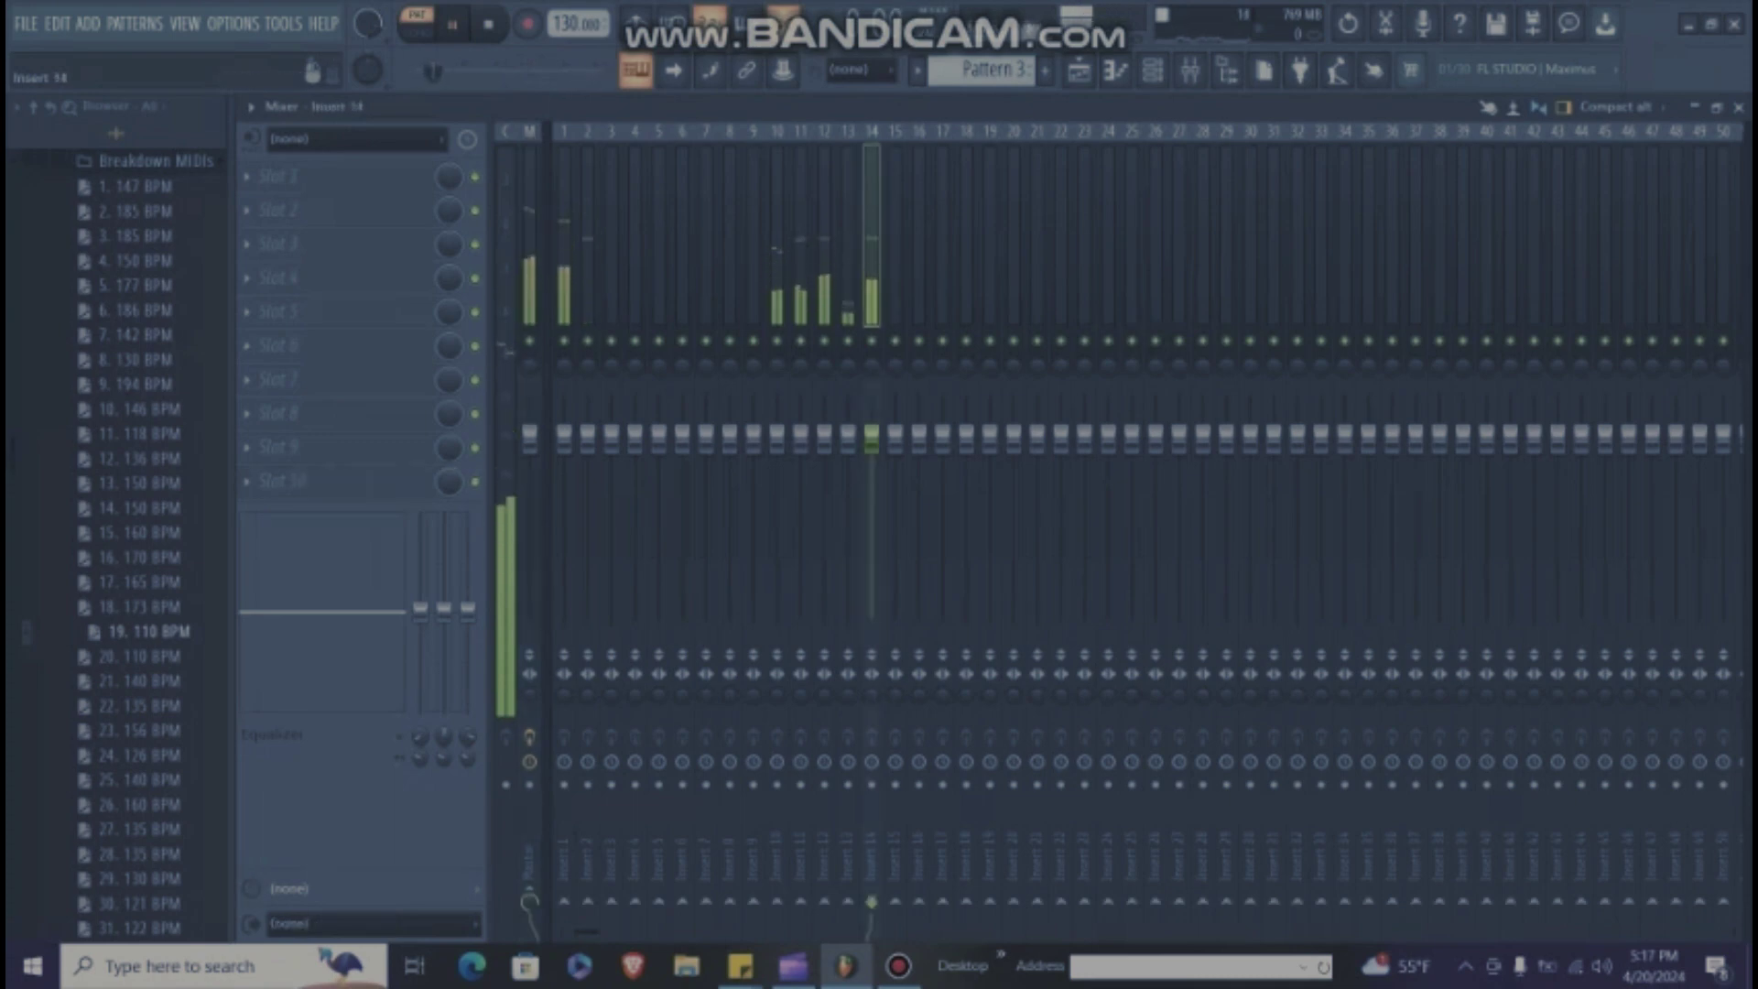
left_click(848, 294)
left_click(824, 293)
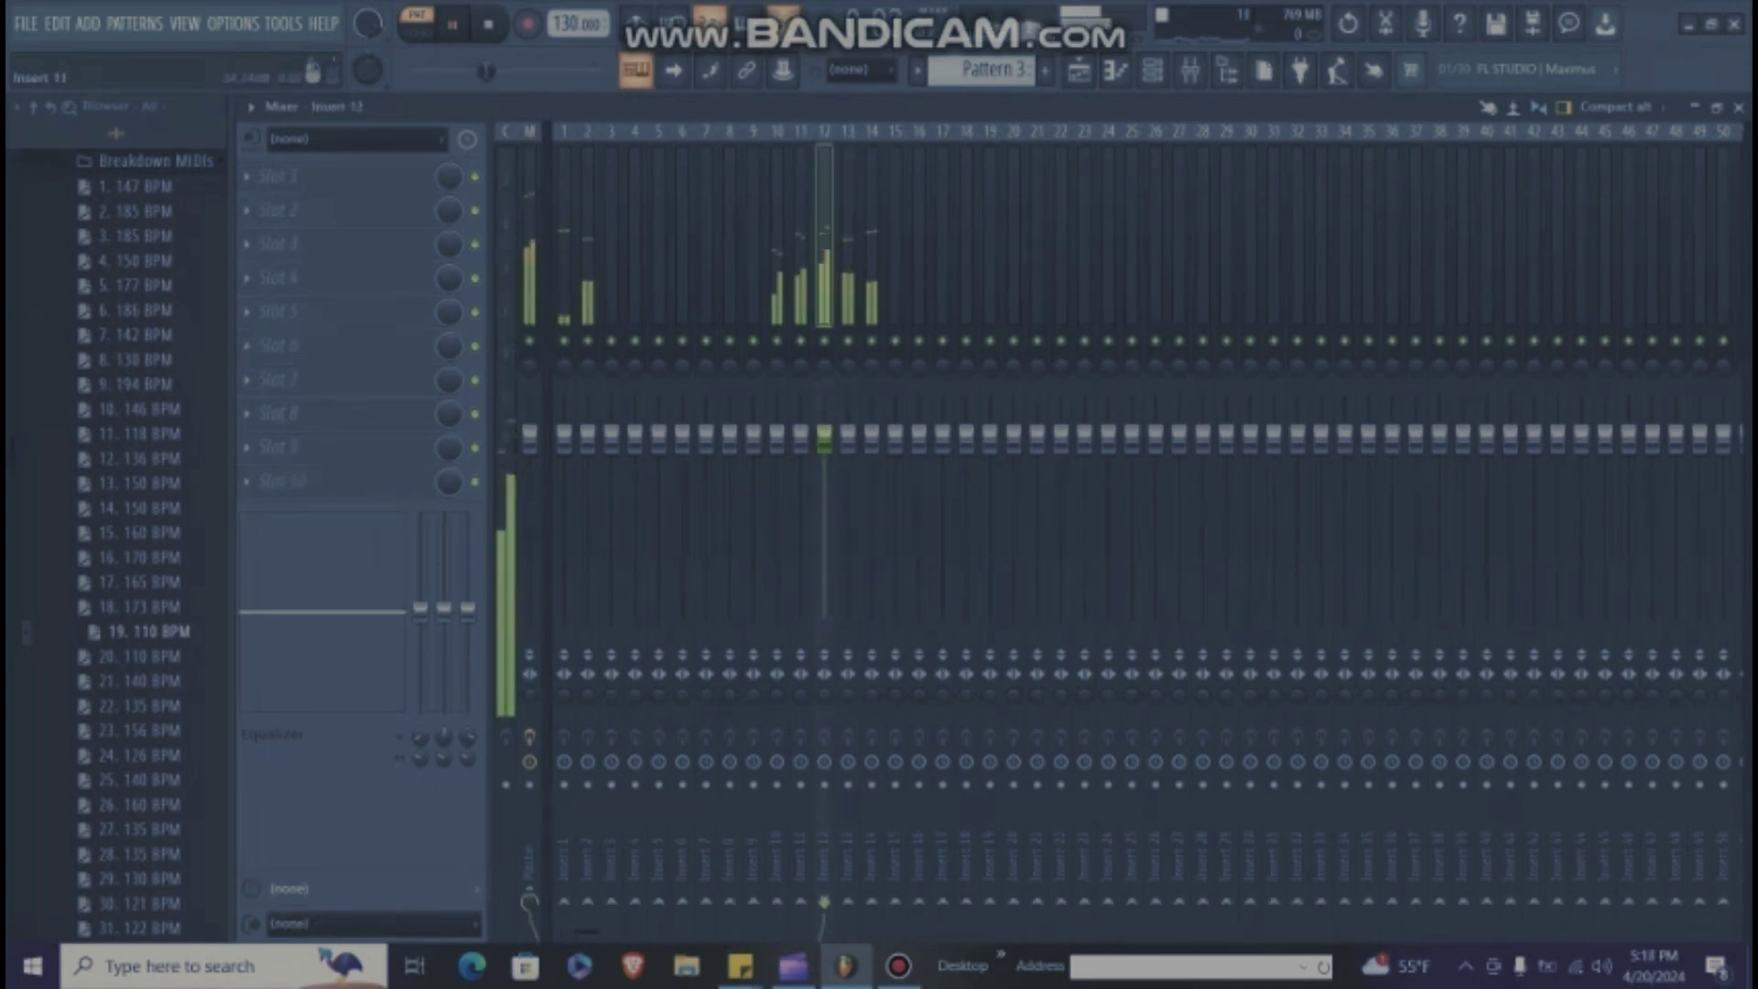
left_click(800, 293)
left_click(777, 293)
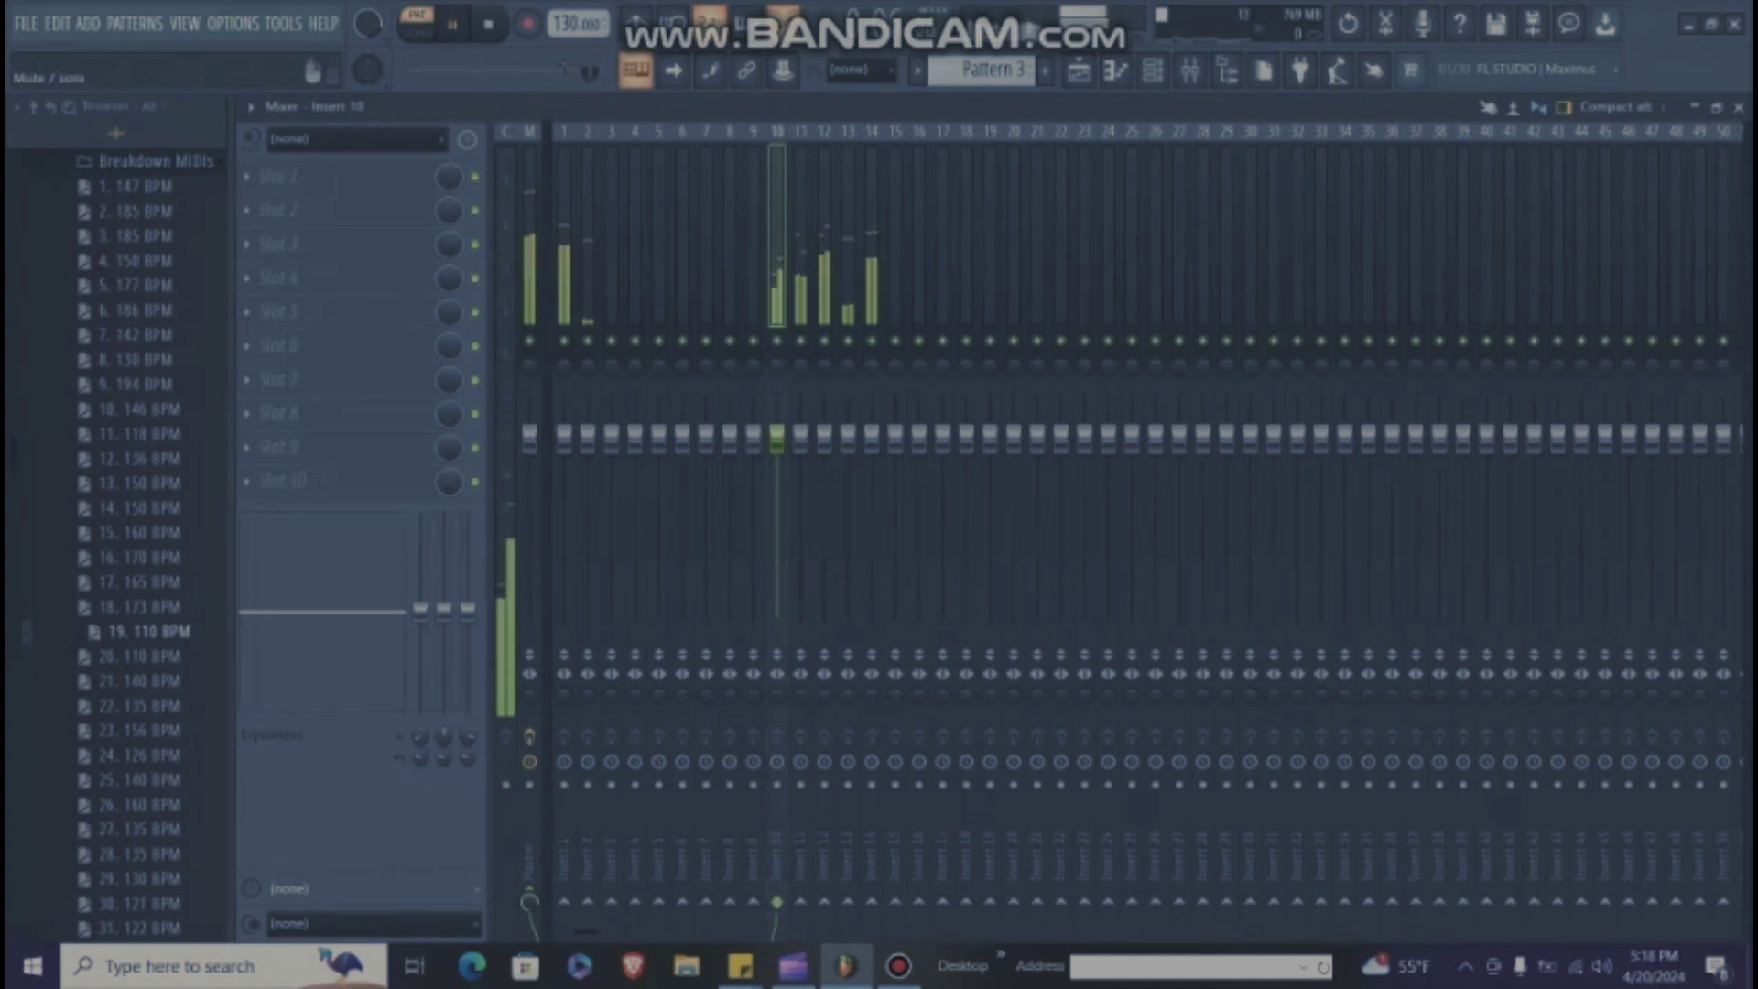
Step: Solo and unsolo Insert 1 and Insert 2 to hear each separated drum output
right_click(564, 341)
right_click(564, 341)
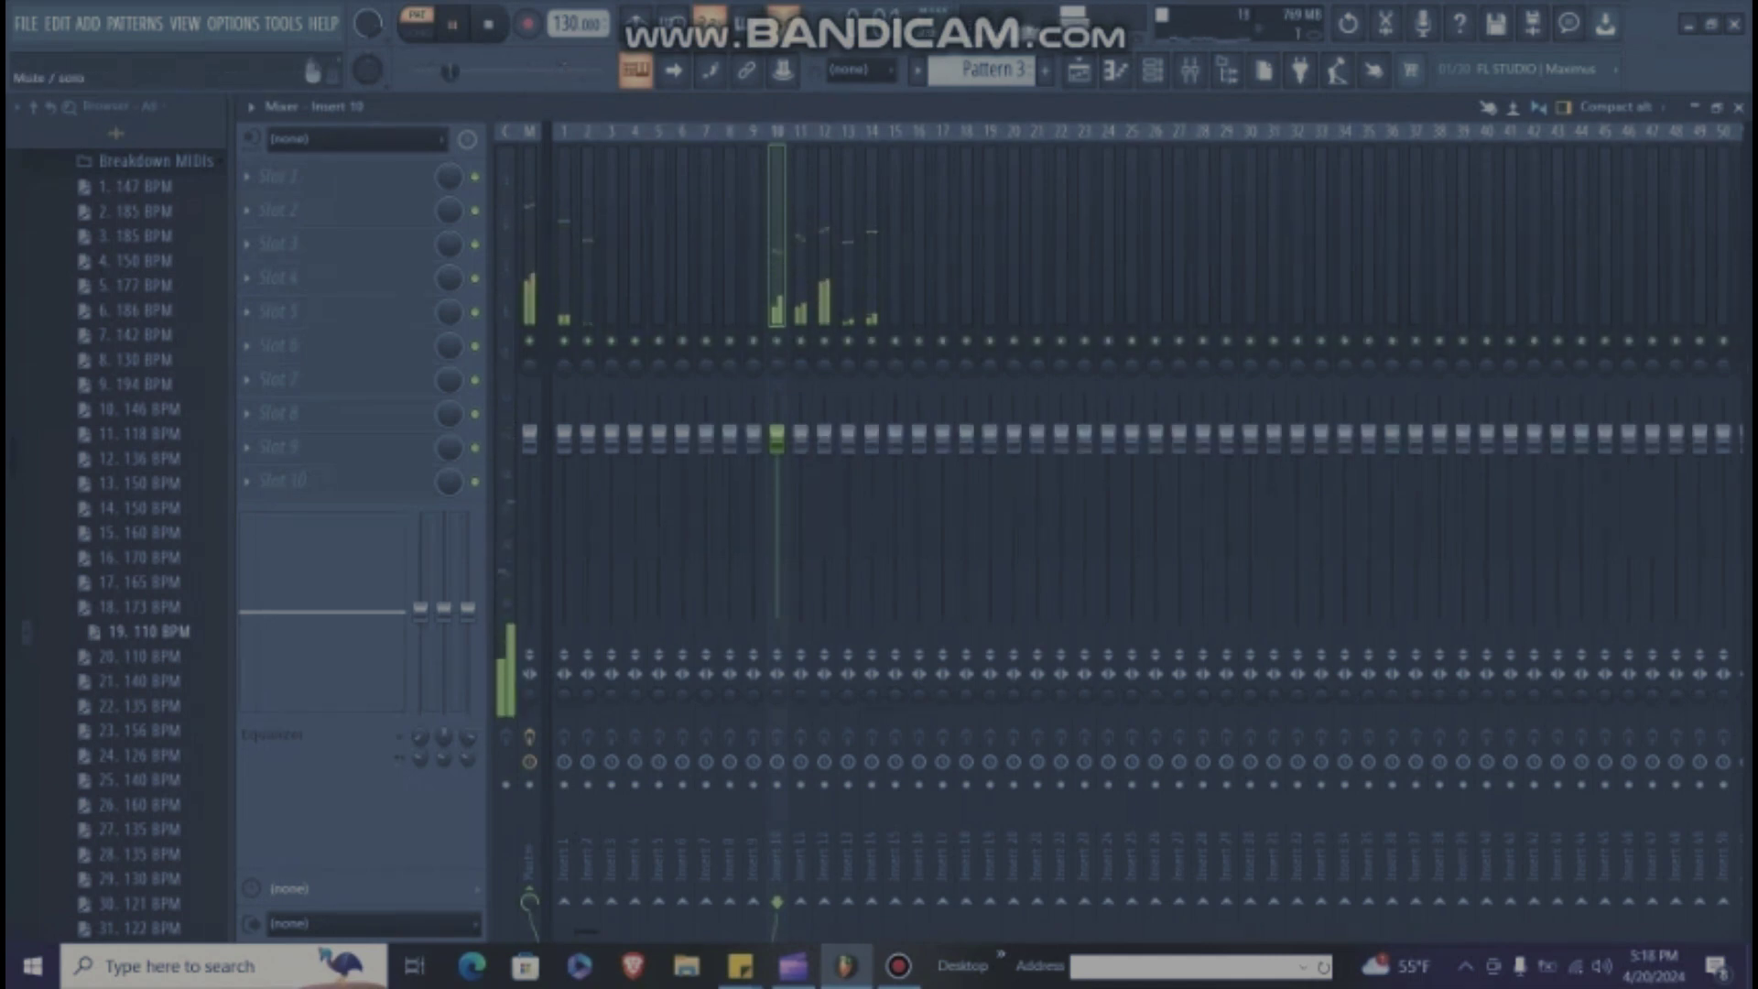
right_click(588, 340)
right_click(588, 341)
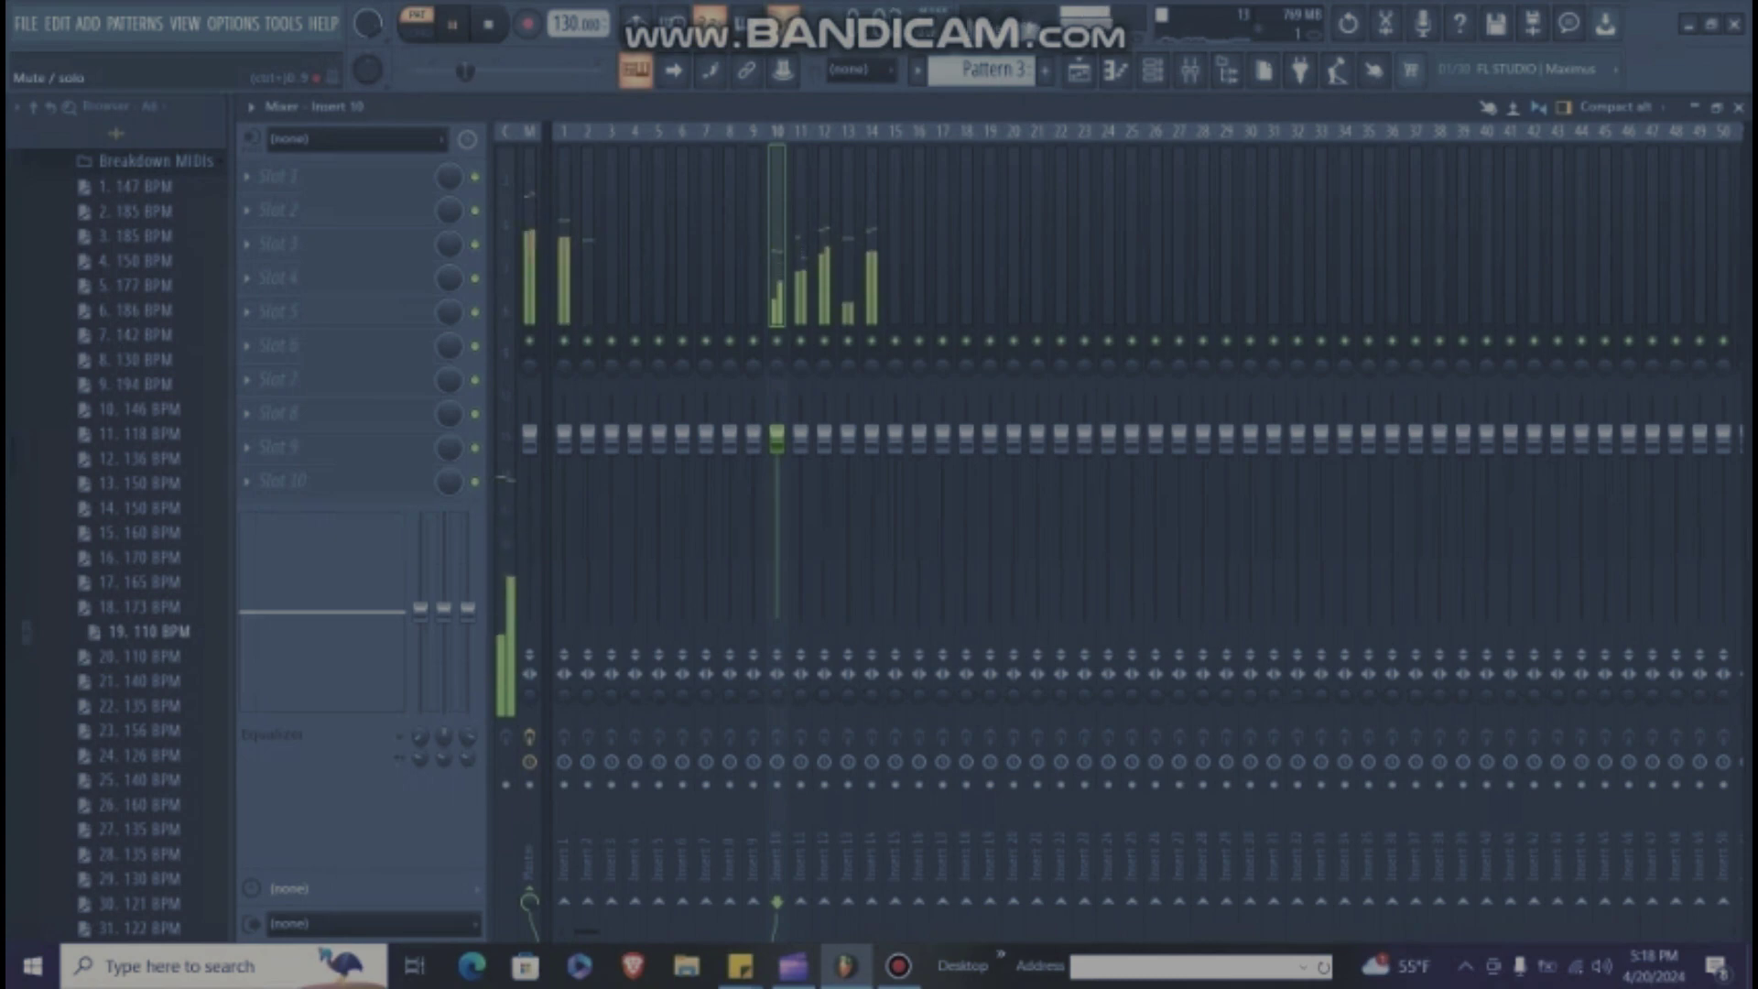
Step: Place Pattern 1 in the playlist at bar 1 on Track 1 and bar 9 on Track 2, and switch playback to song mode
left_click(1080, 70)
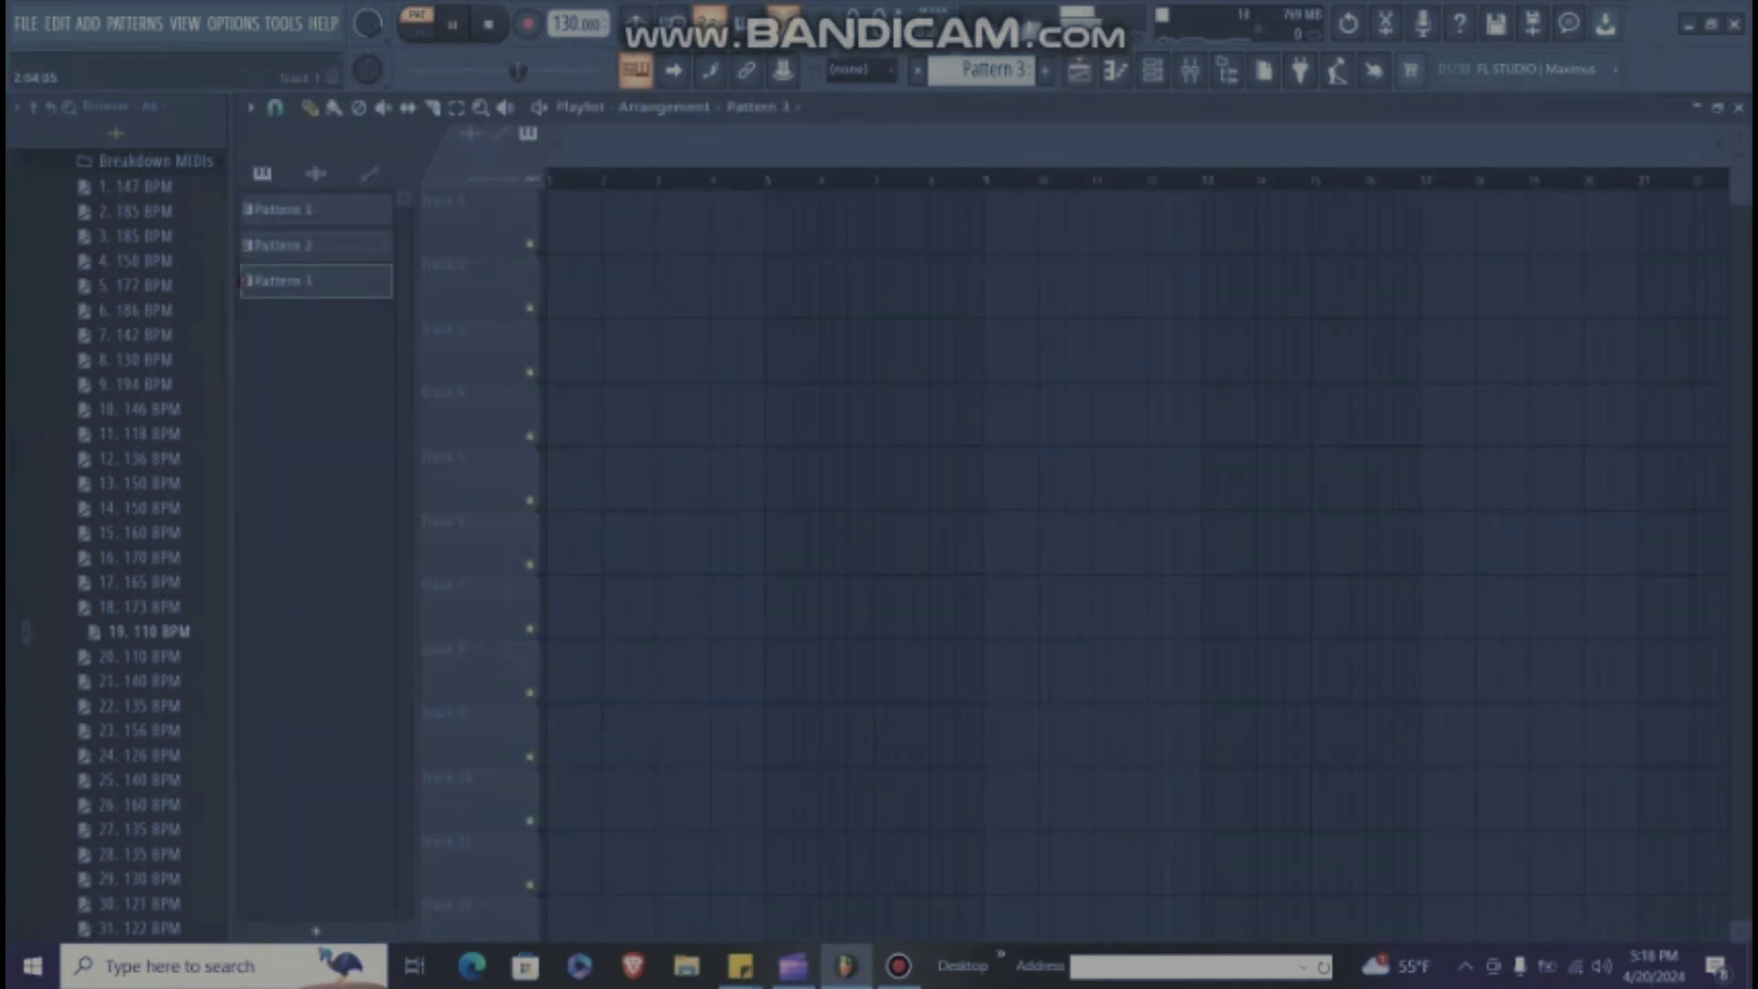
scroll(982, 71, "up", 2)
left_click_drag(631, 223, 576, 222)
left_click(997, 286)
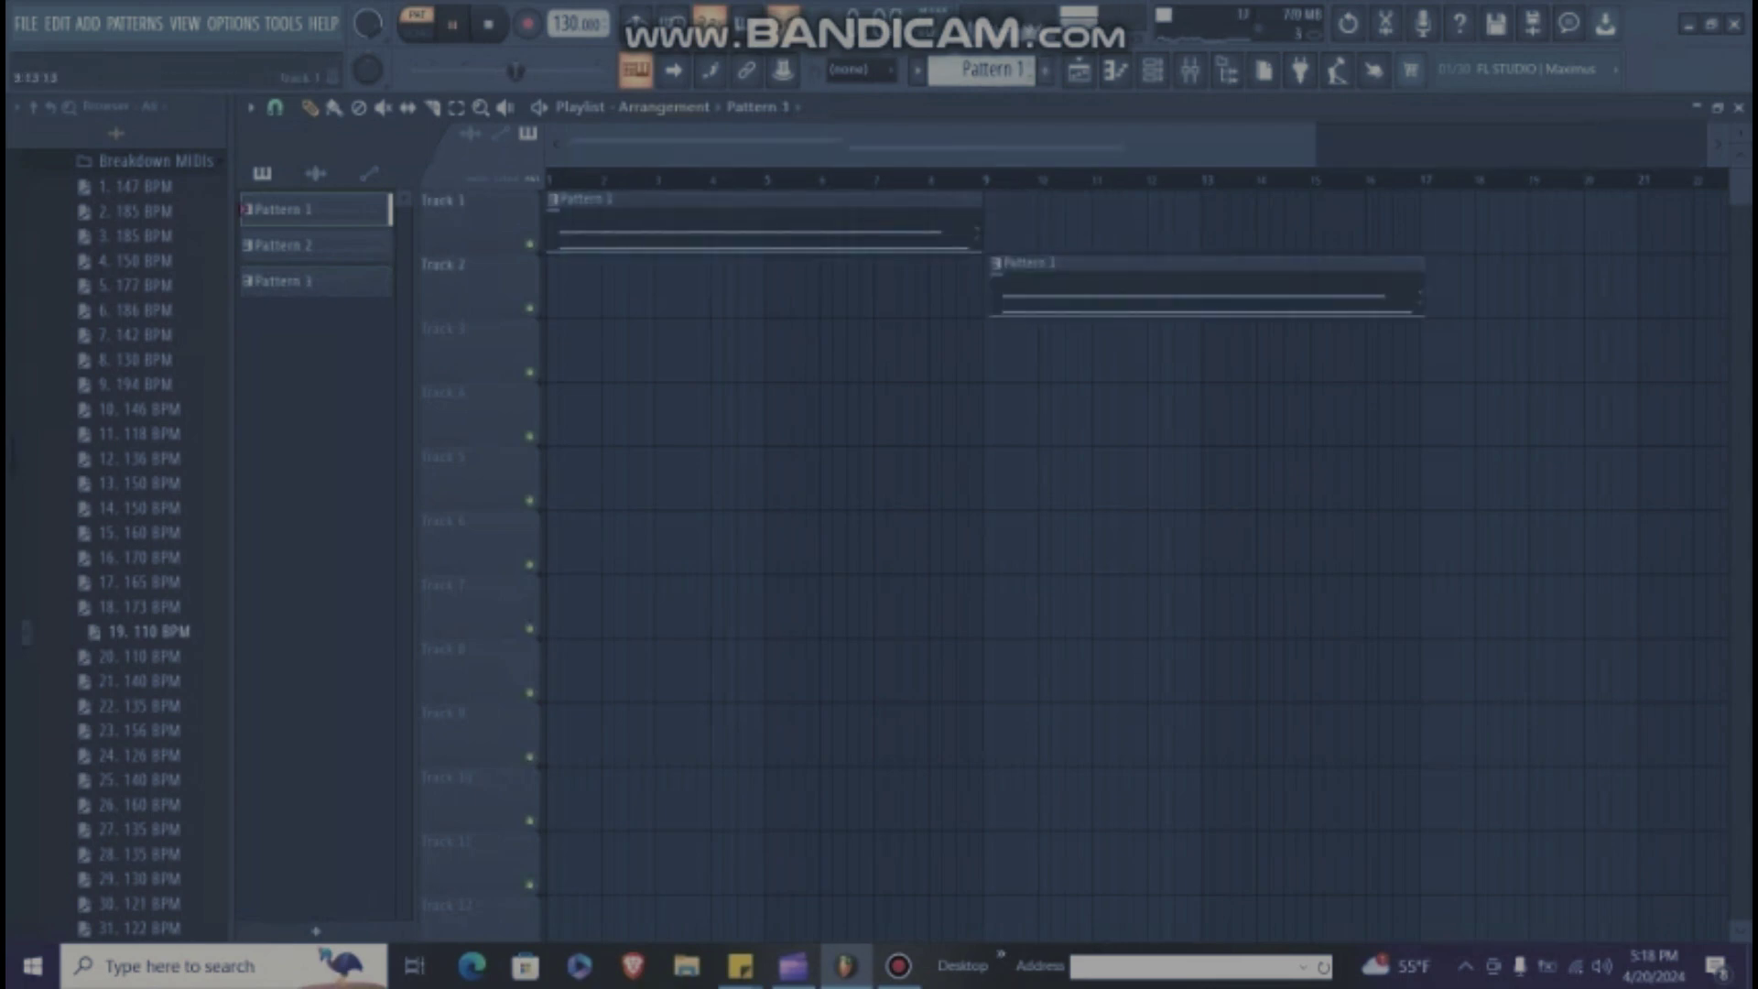
left_click_drag(983, 285, 997, 285)
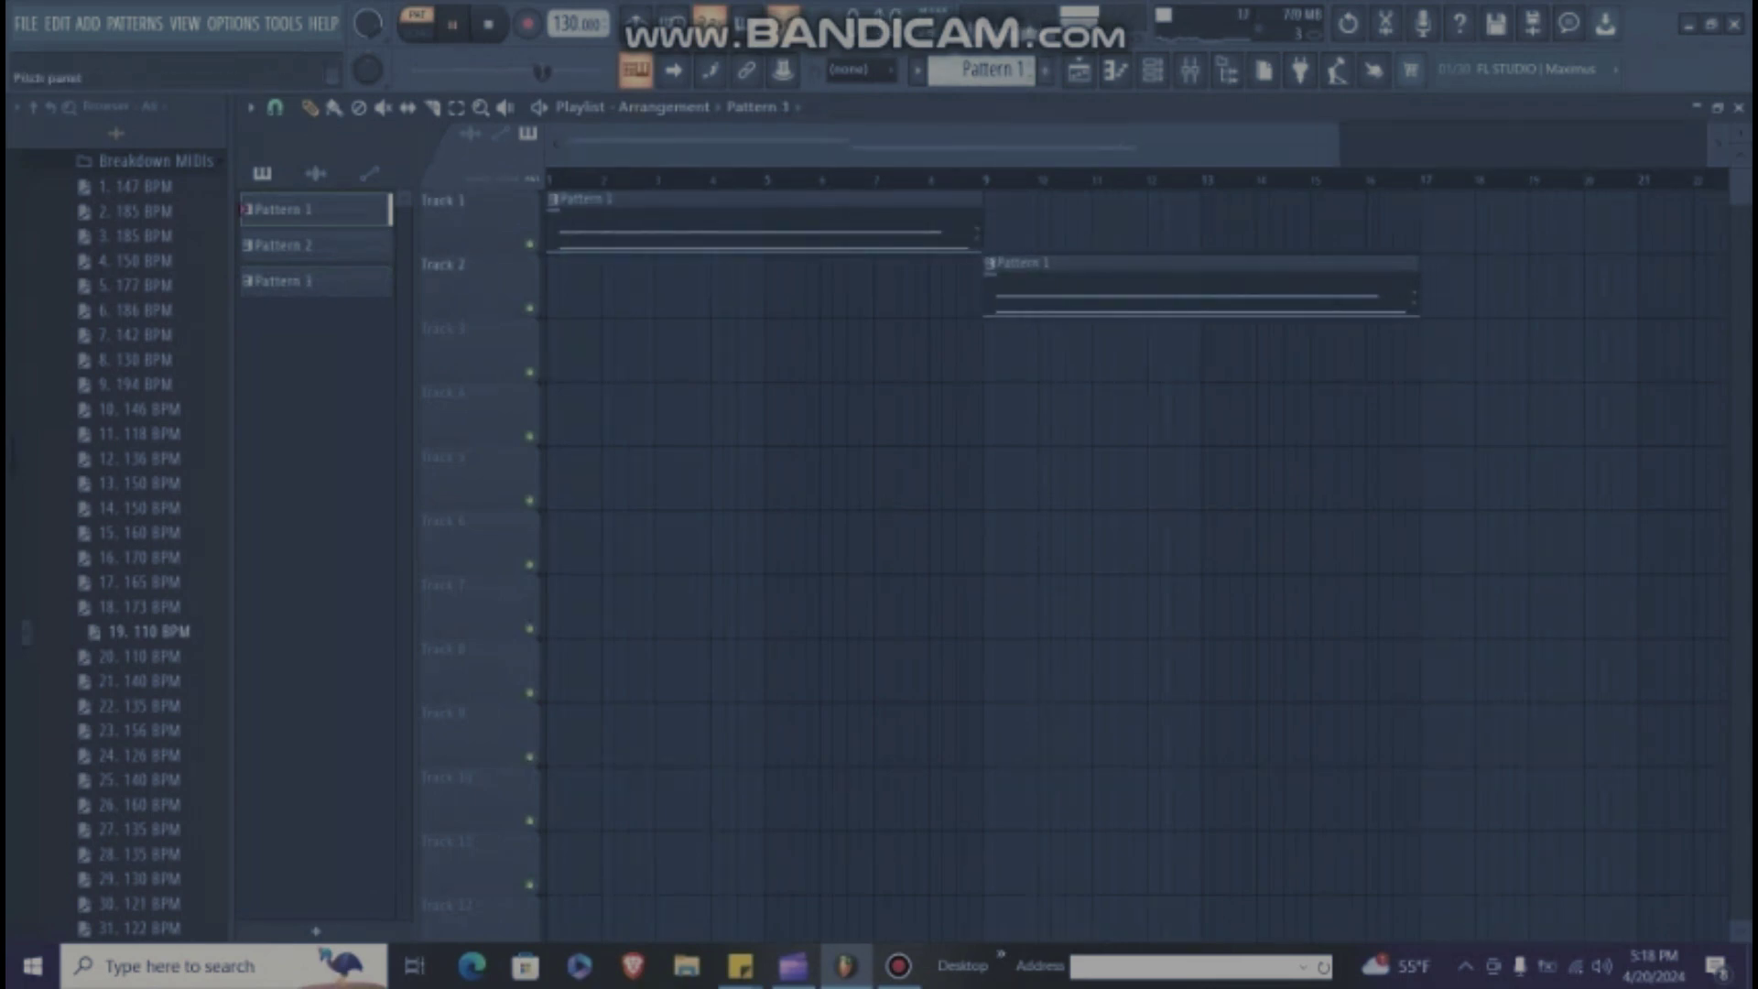
left_click(417, 27)
Step: Place a Pattern 3 clip at bar 17 on Track 3 of the playlist
left_click(275, 246)
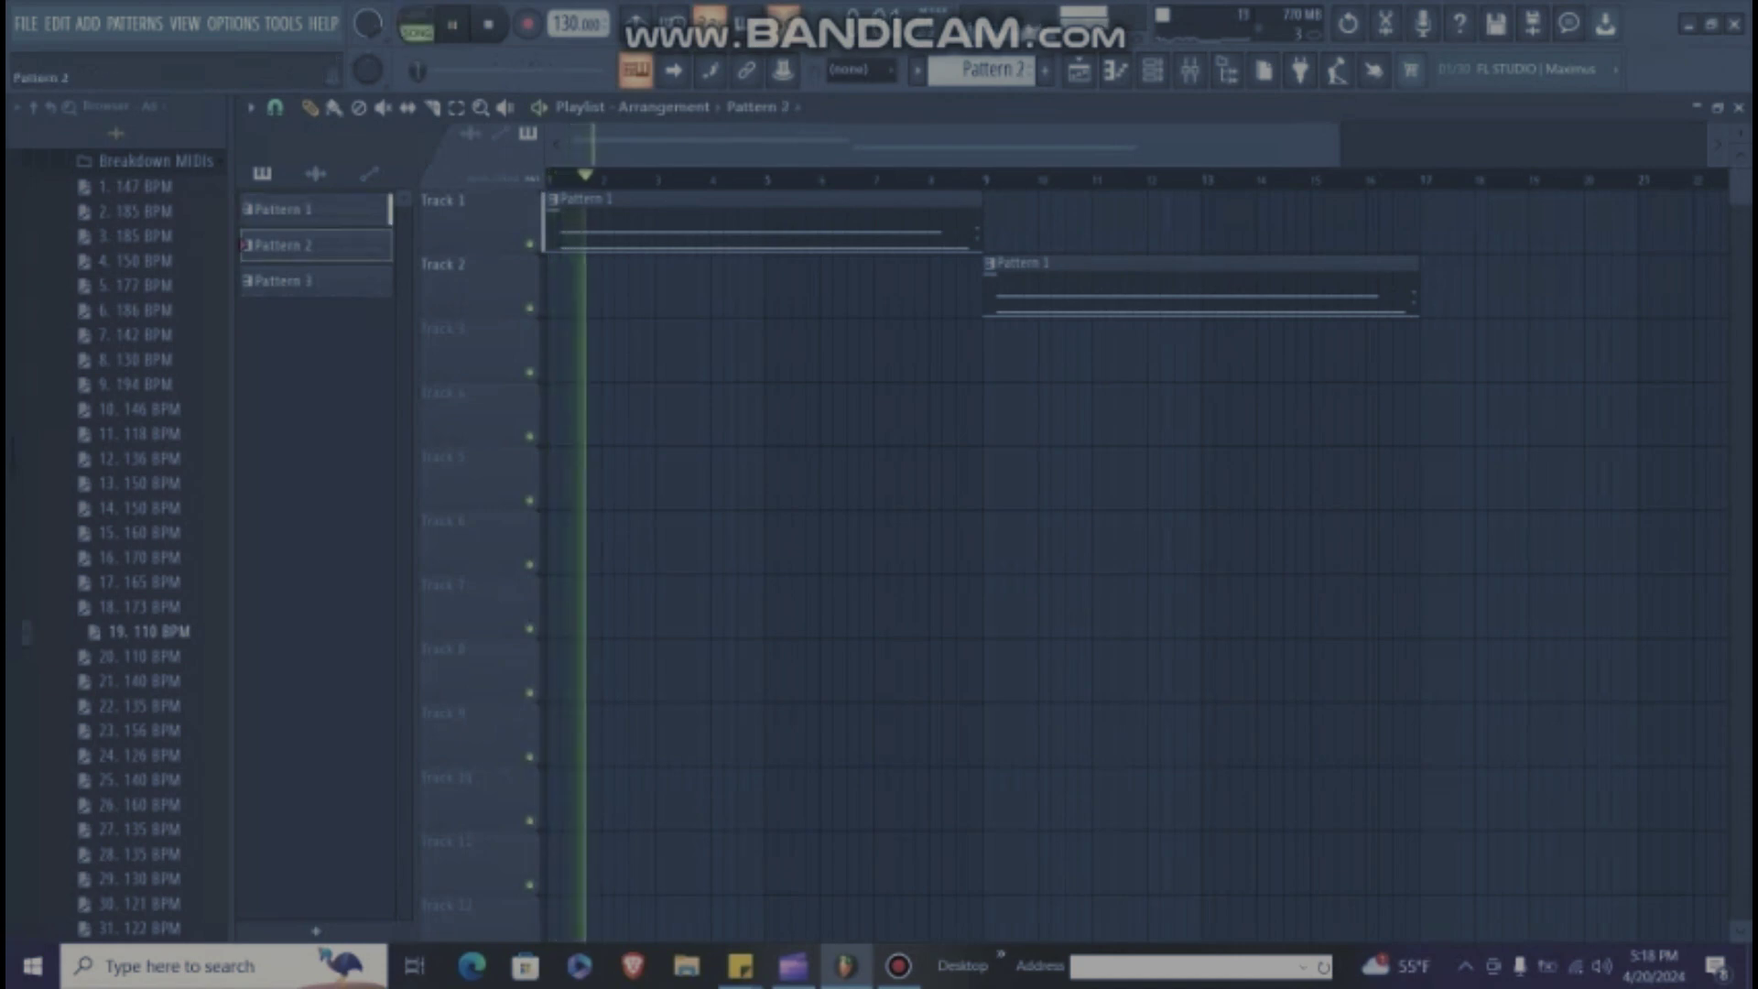
left_click(282, 281)
left_click(1430, 352)
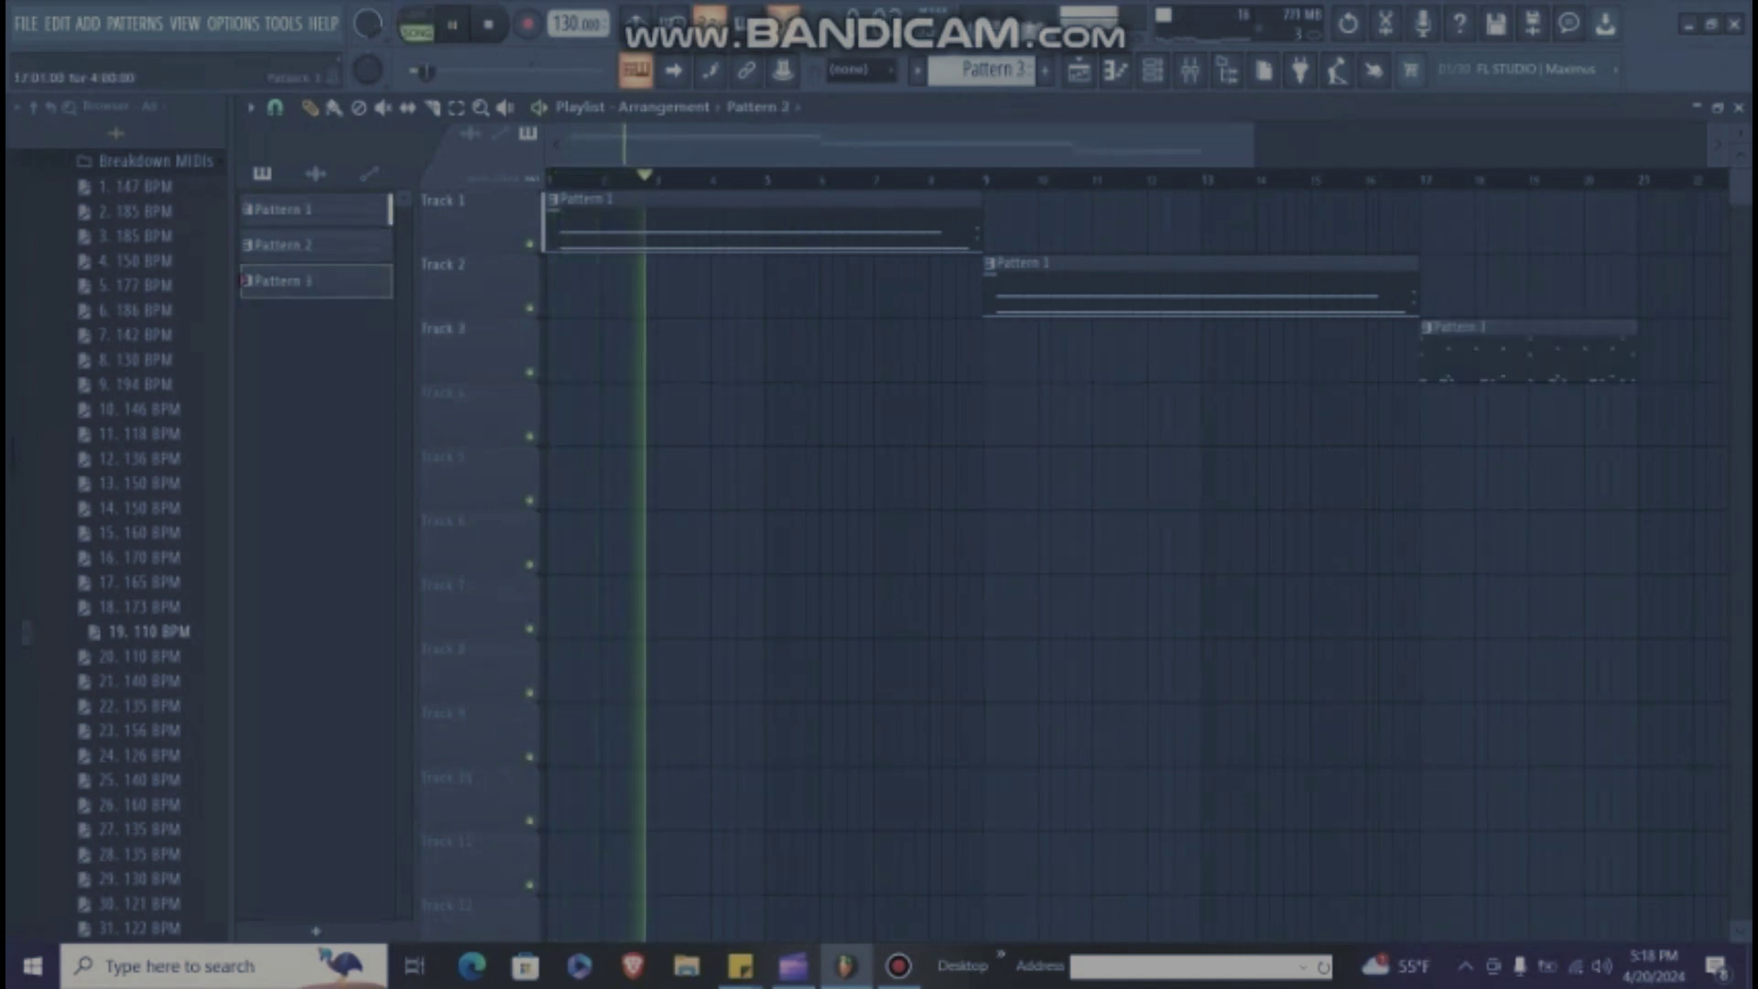
Step: Replace the Pattern 1 clip on Track 2 with Pattern 3 at bar 9, and move the Track 3 clip to bar 13
right_click(1062, 287)
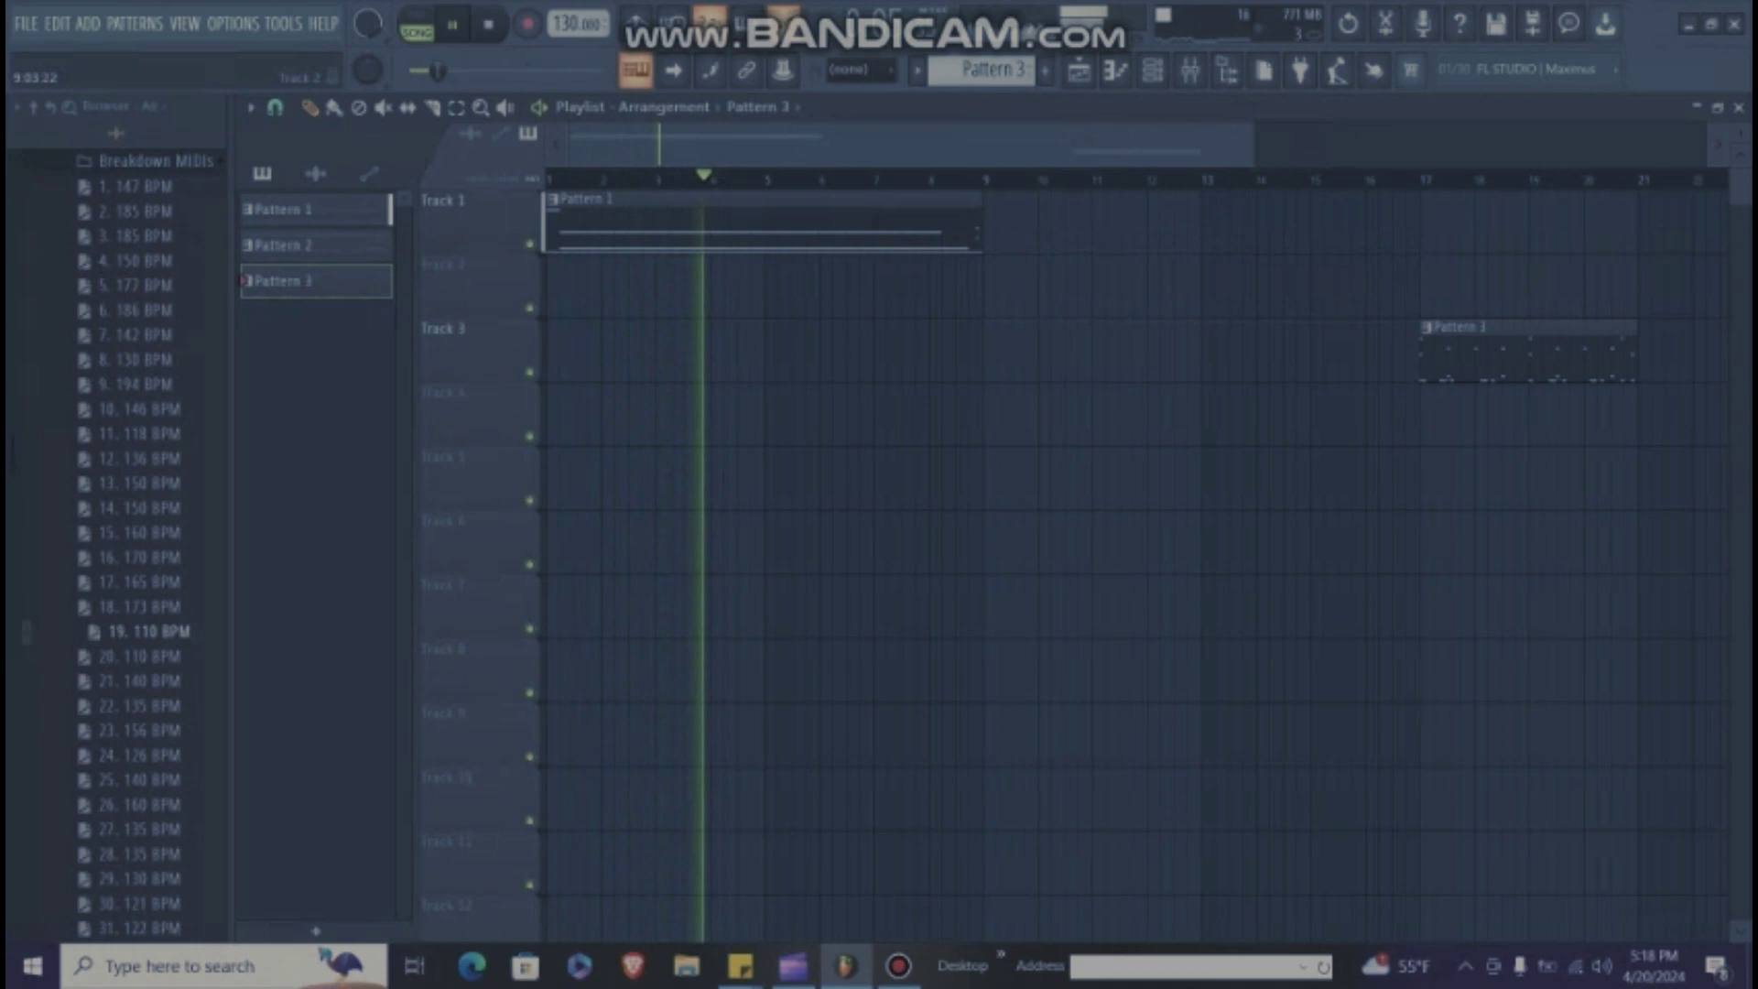
left_click(992, 287)
mouse_move(993, 287)
left_mouse_down()
mouse_move(1123, 288)
mouse_move(992, 288)
left_mouse_up()
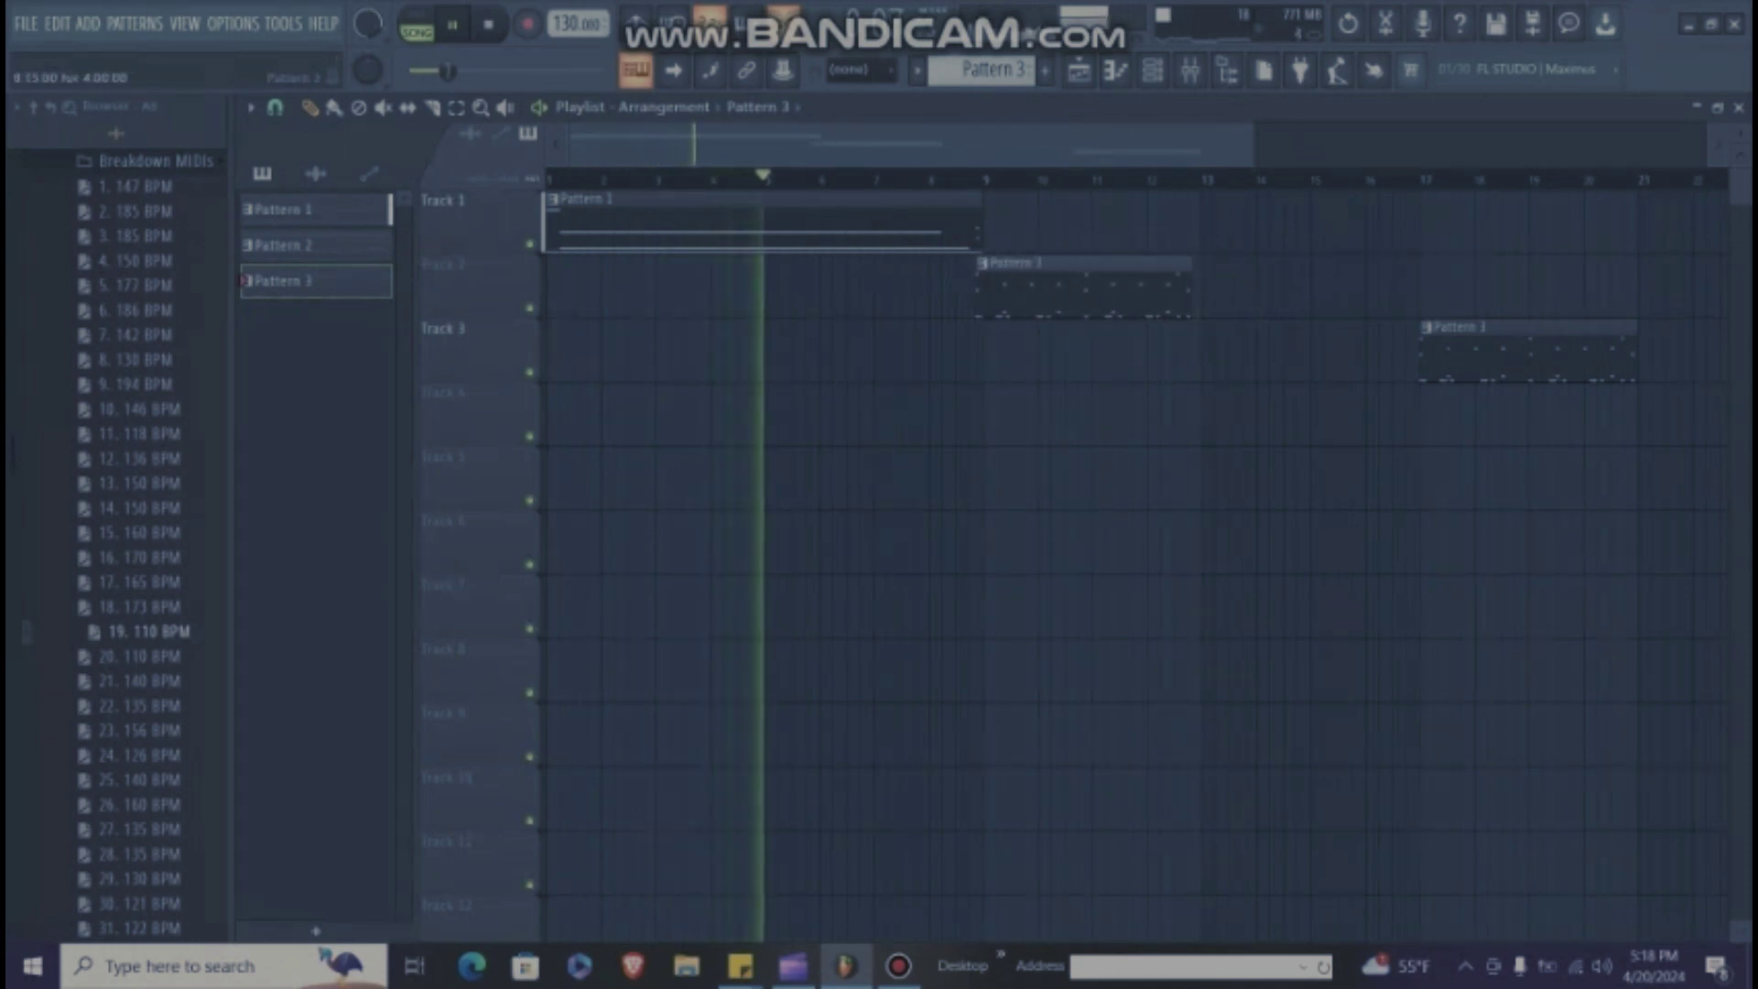
left_click_drag(1447, 353, 1231, 353)
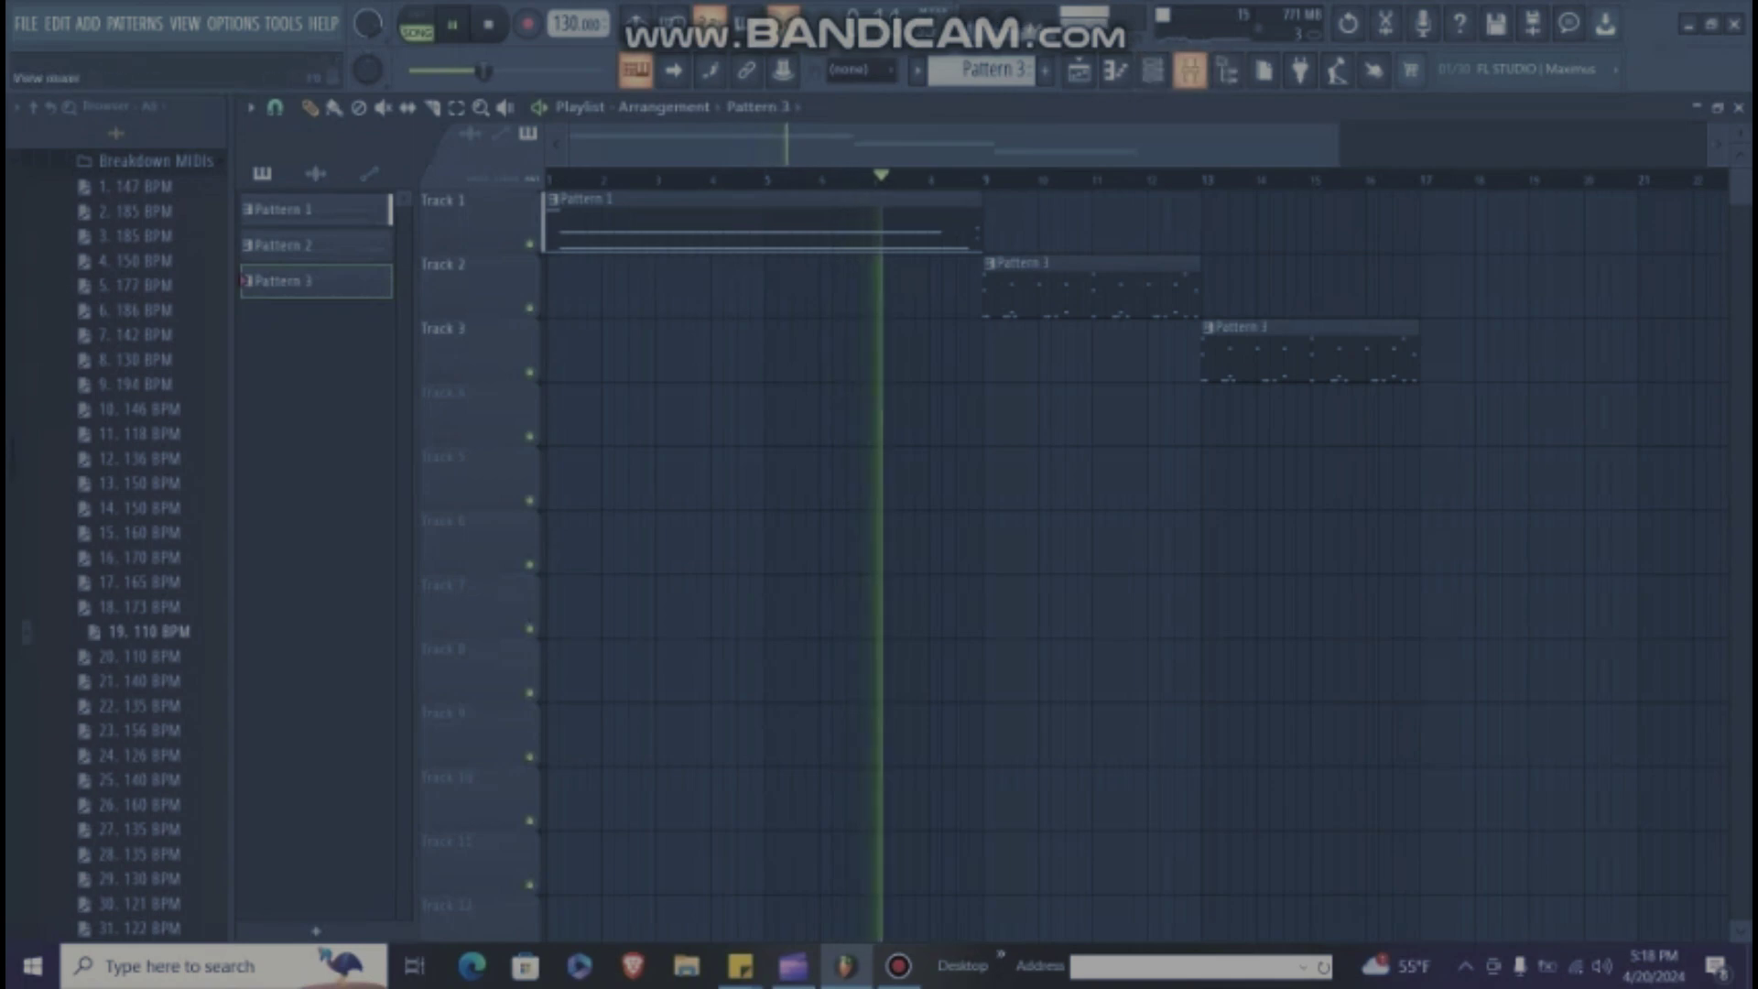
Step: Load Fruity Reeverb 2 into the first effect slot of mixer Insert 27 and close its window
left_click(1190, 70)
left_click(564, 247)
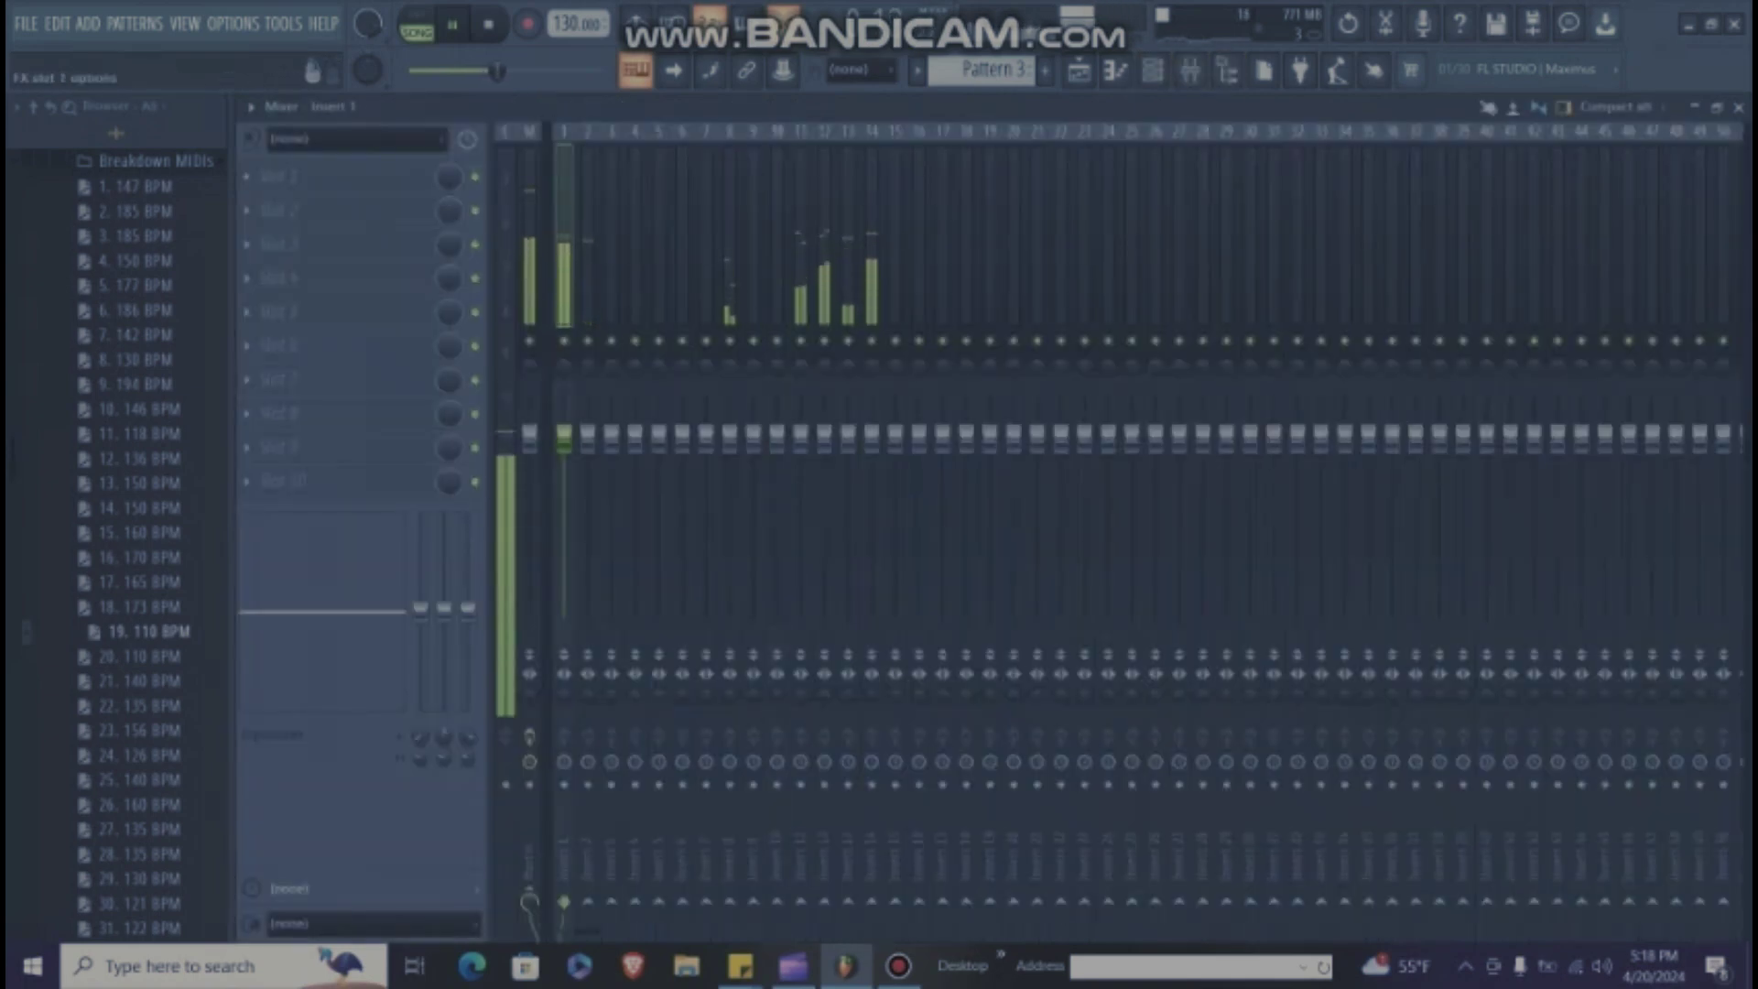
left_click(1227, 275)
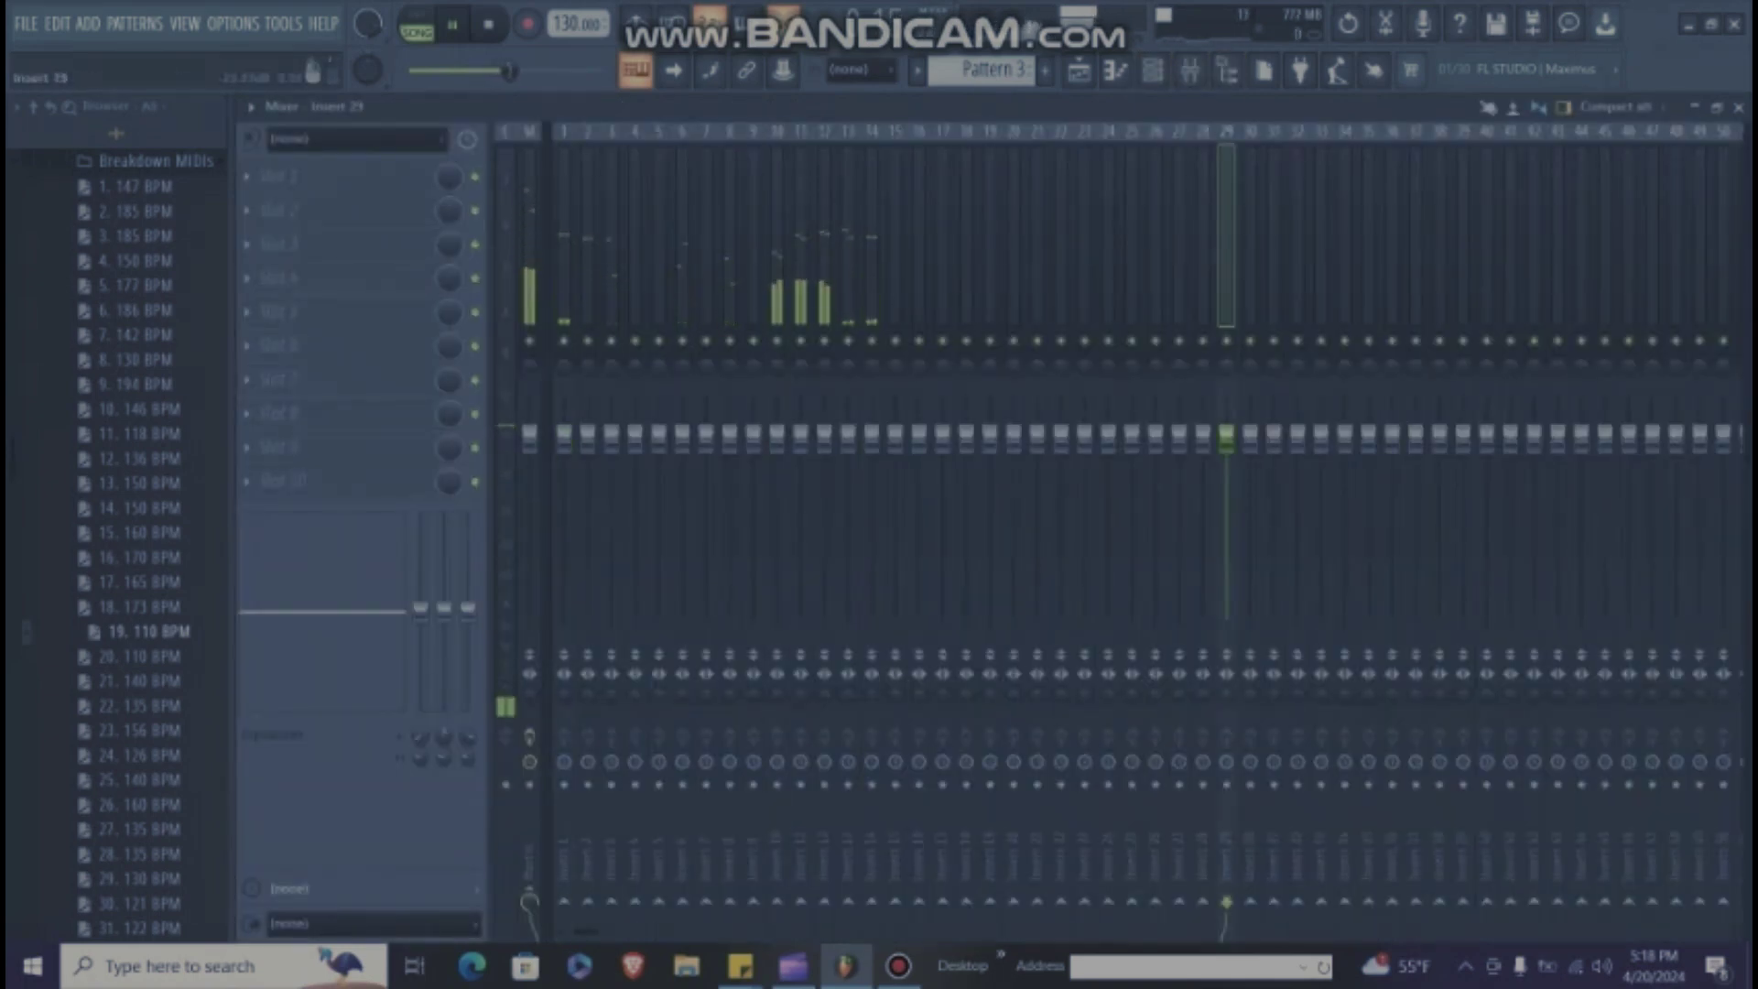
left_click(565, 275)
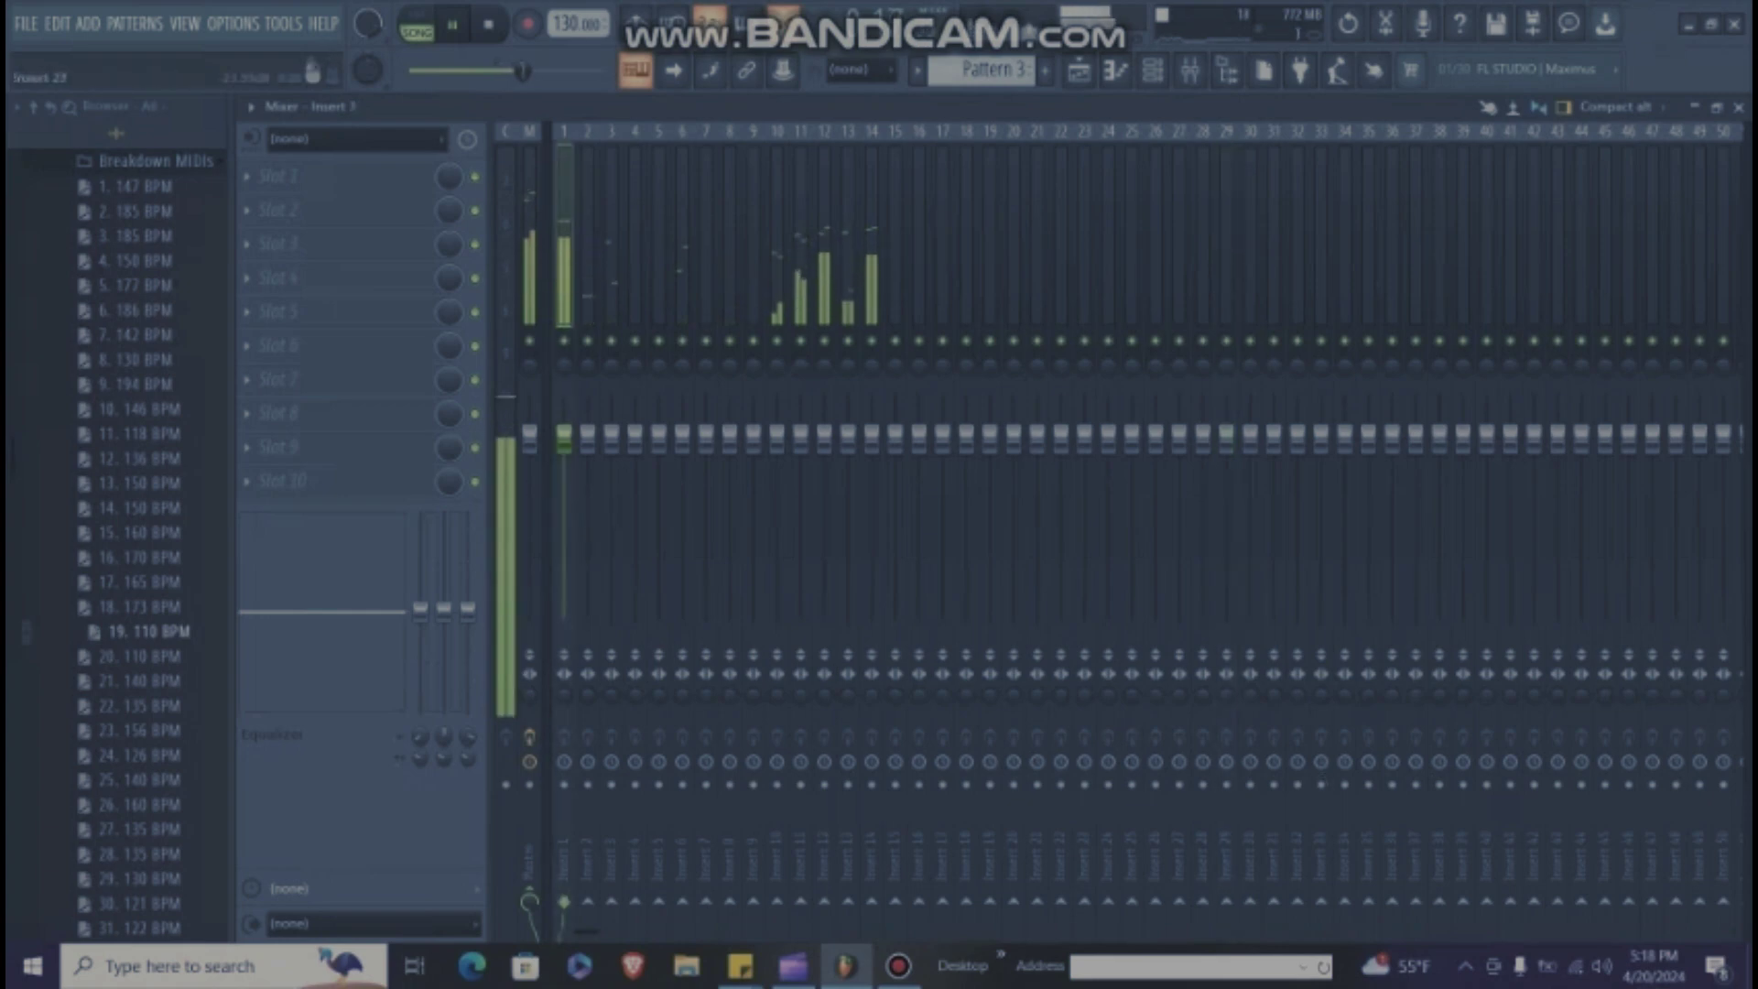
left_click(1179, 842)
left_click(247, 176)
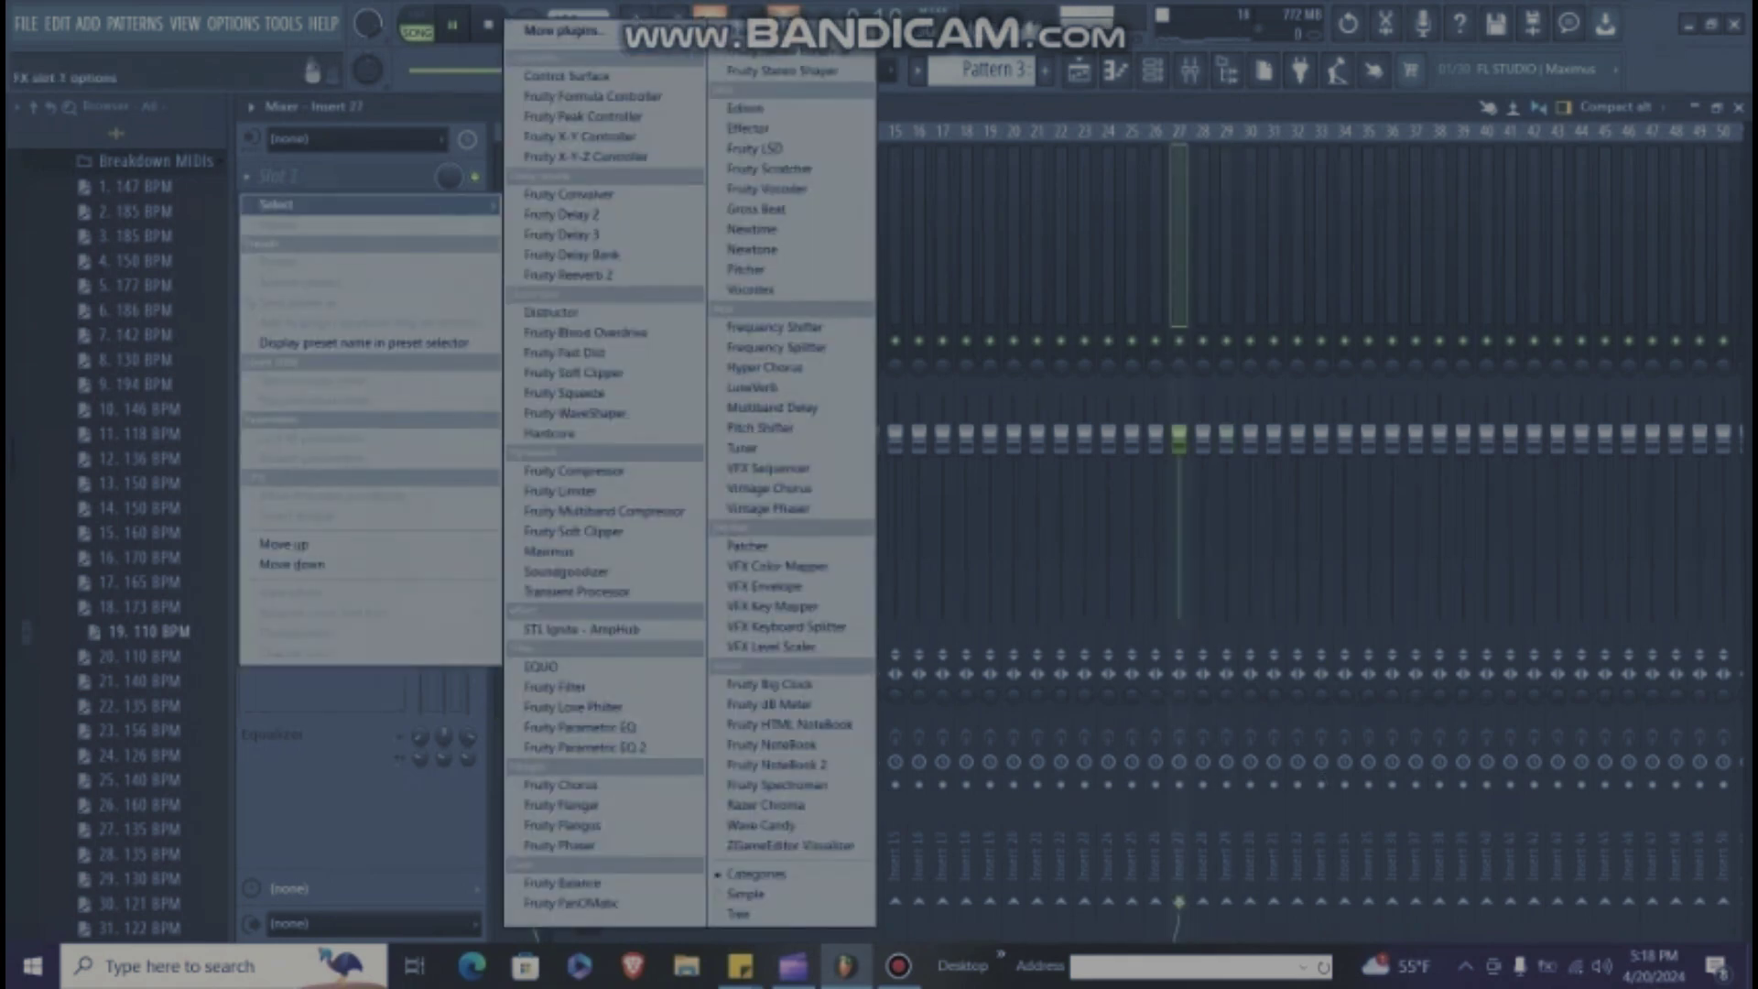
left_click(608, 276)
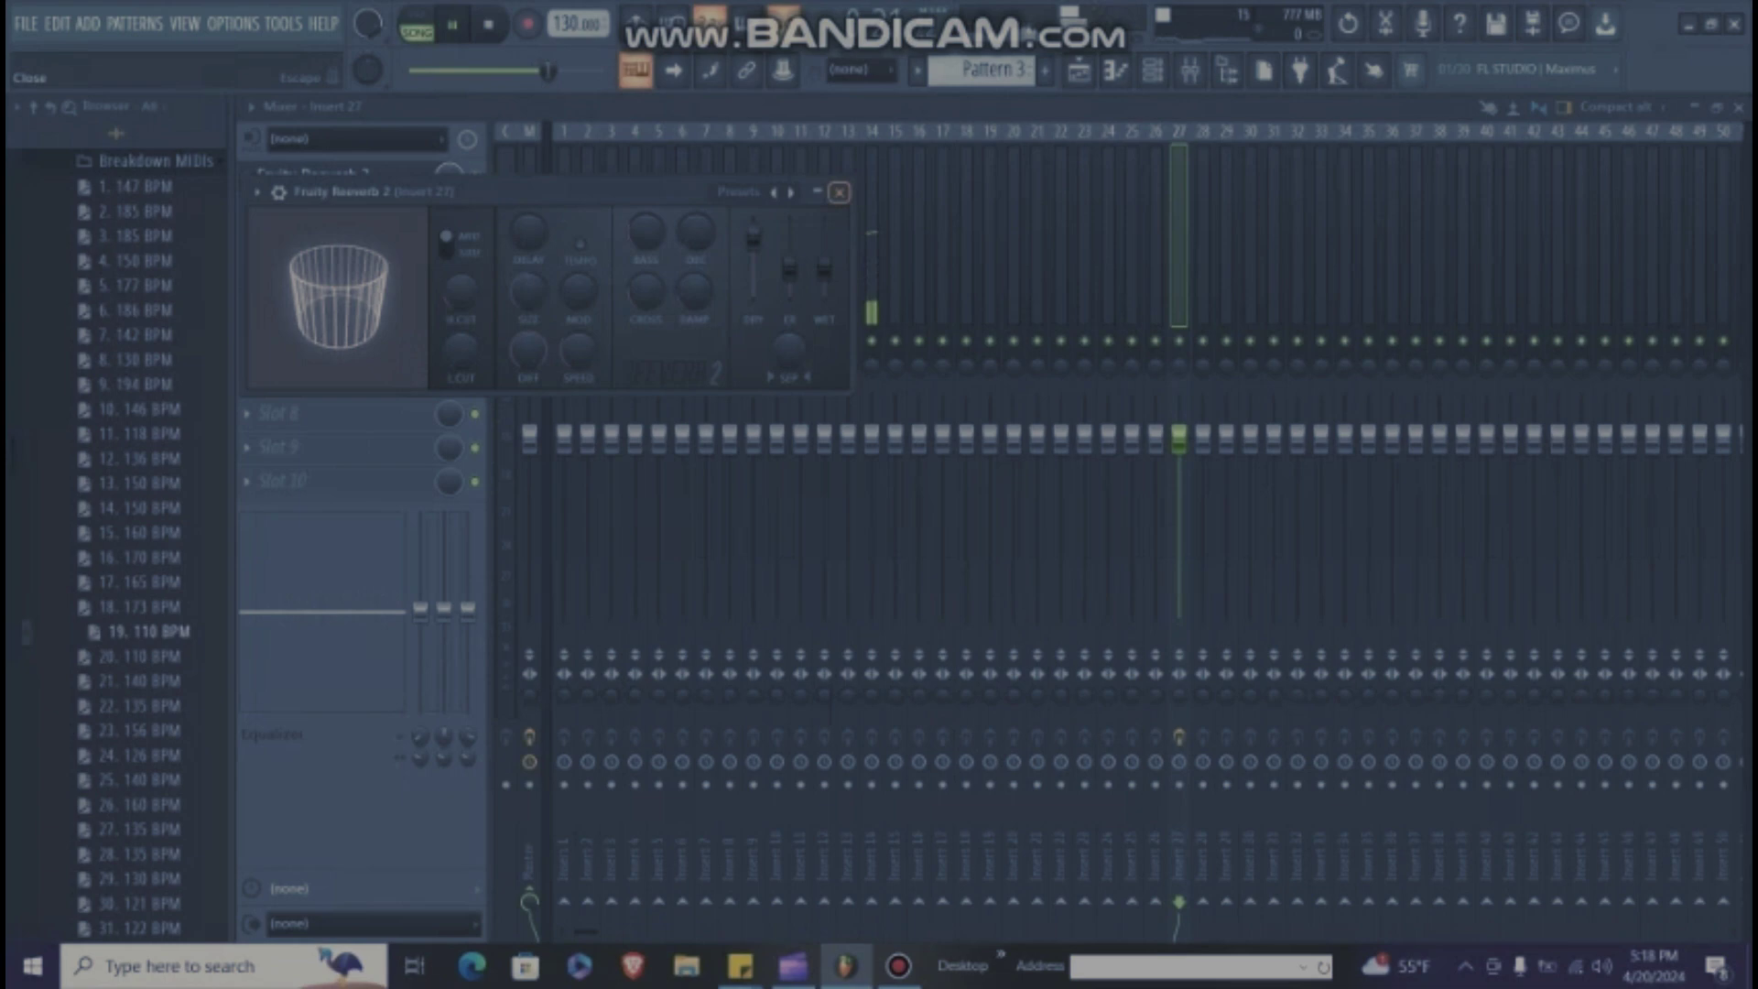
left_click(839, 192)
Step: Rename mixer Insert 27 to SEND and give it a blue color
right_click(1186, 125)
left_click(1236, 150)
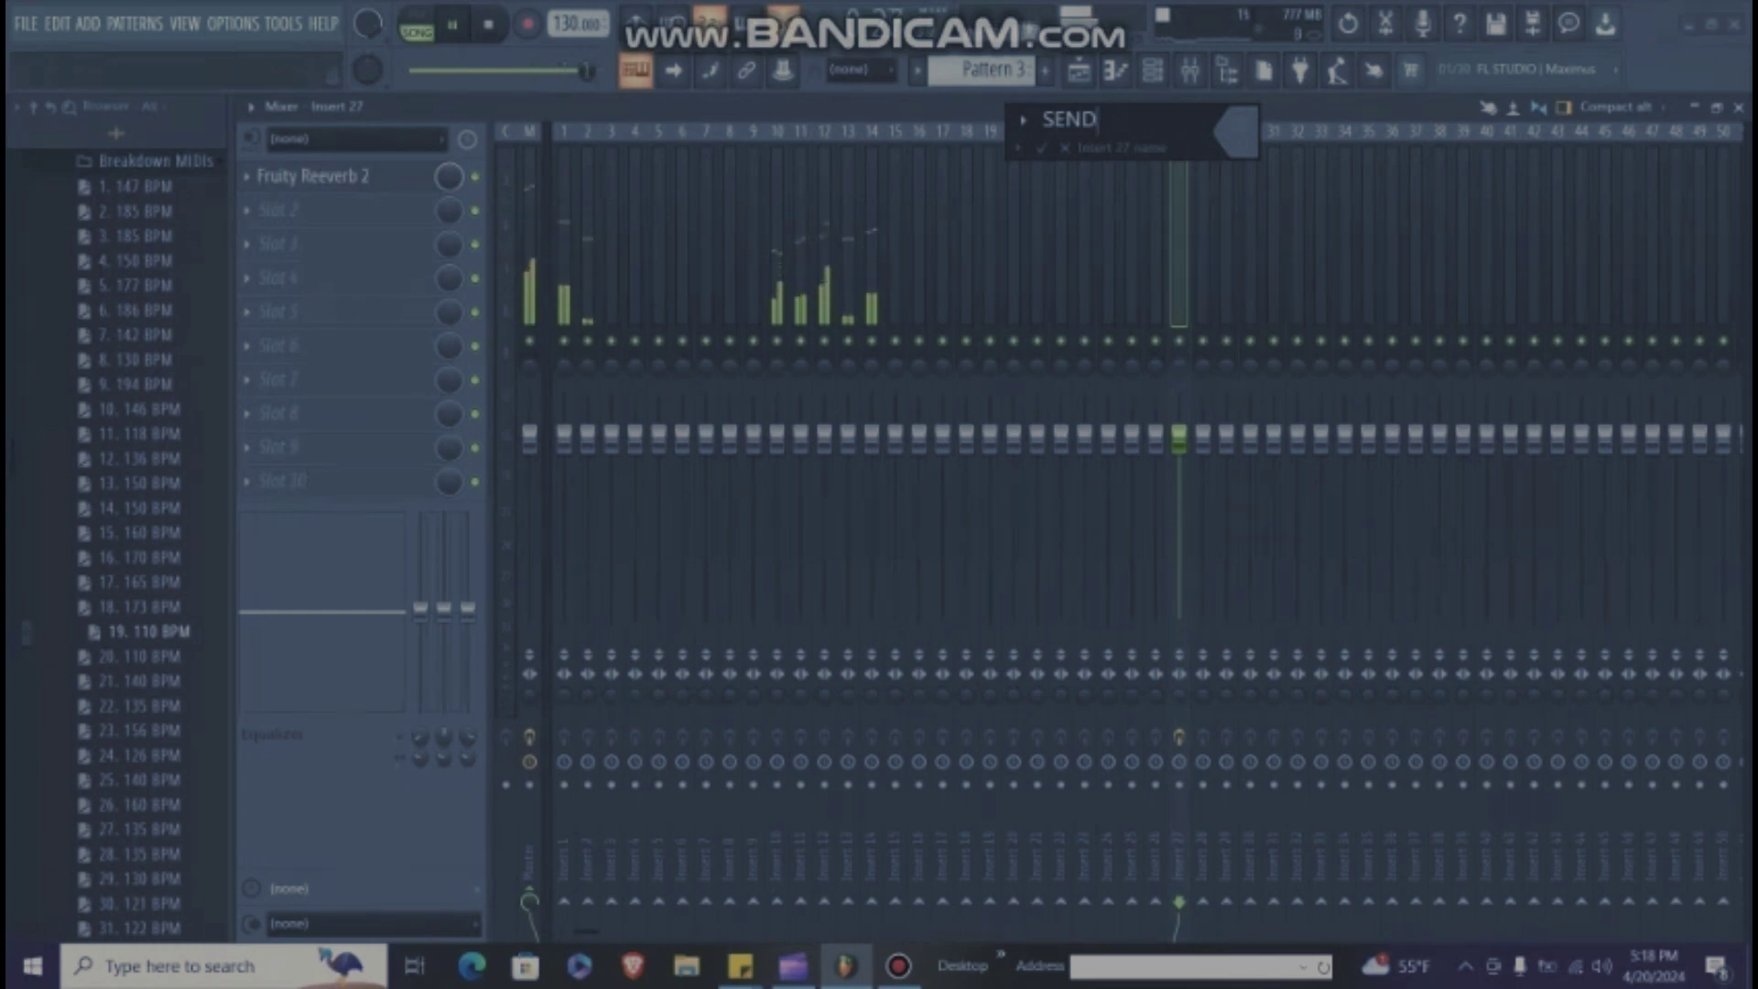
left_click(1238, 133)
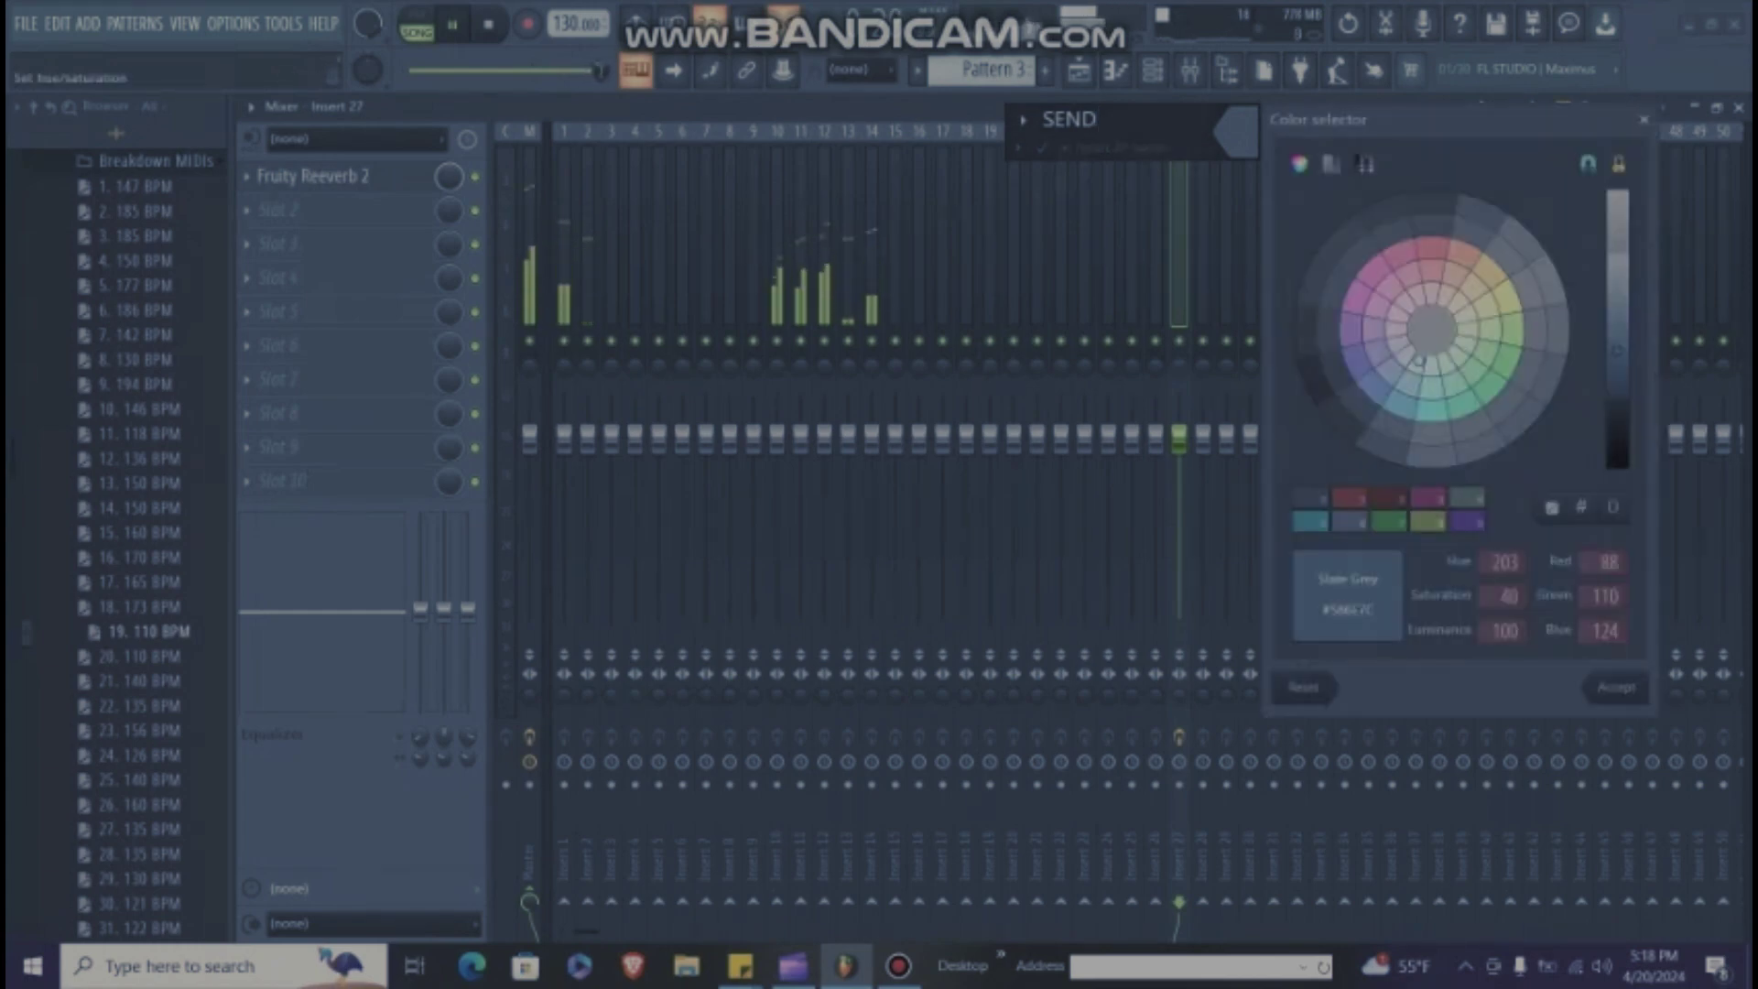
left_click_drag(1421, 360, 1391, 369)
left_click(1617, 688)
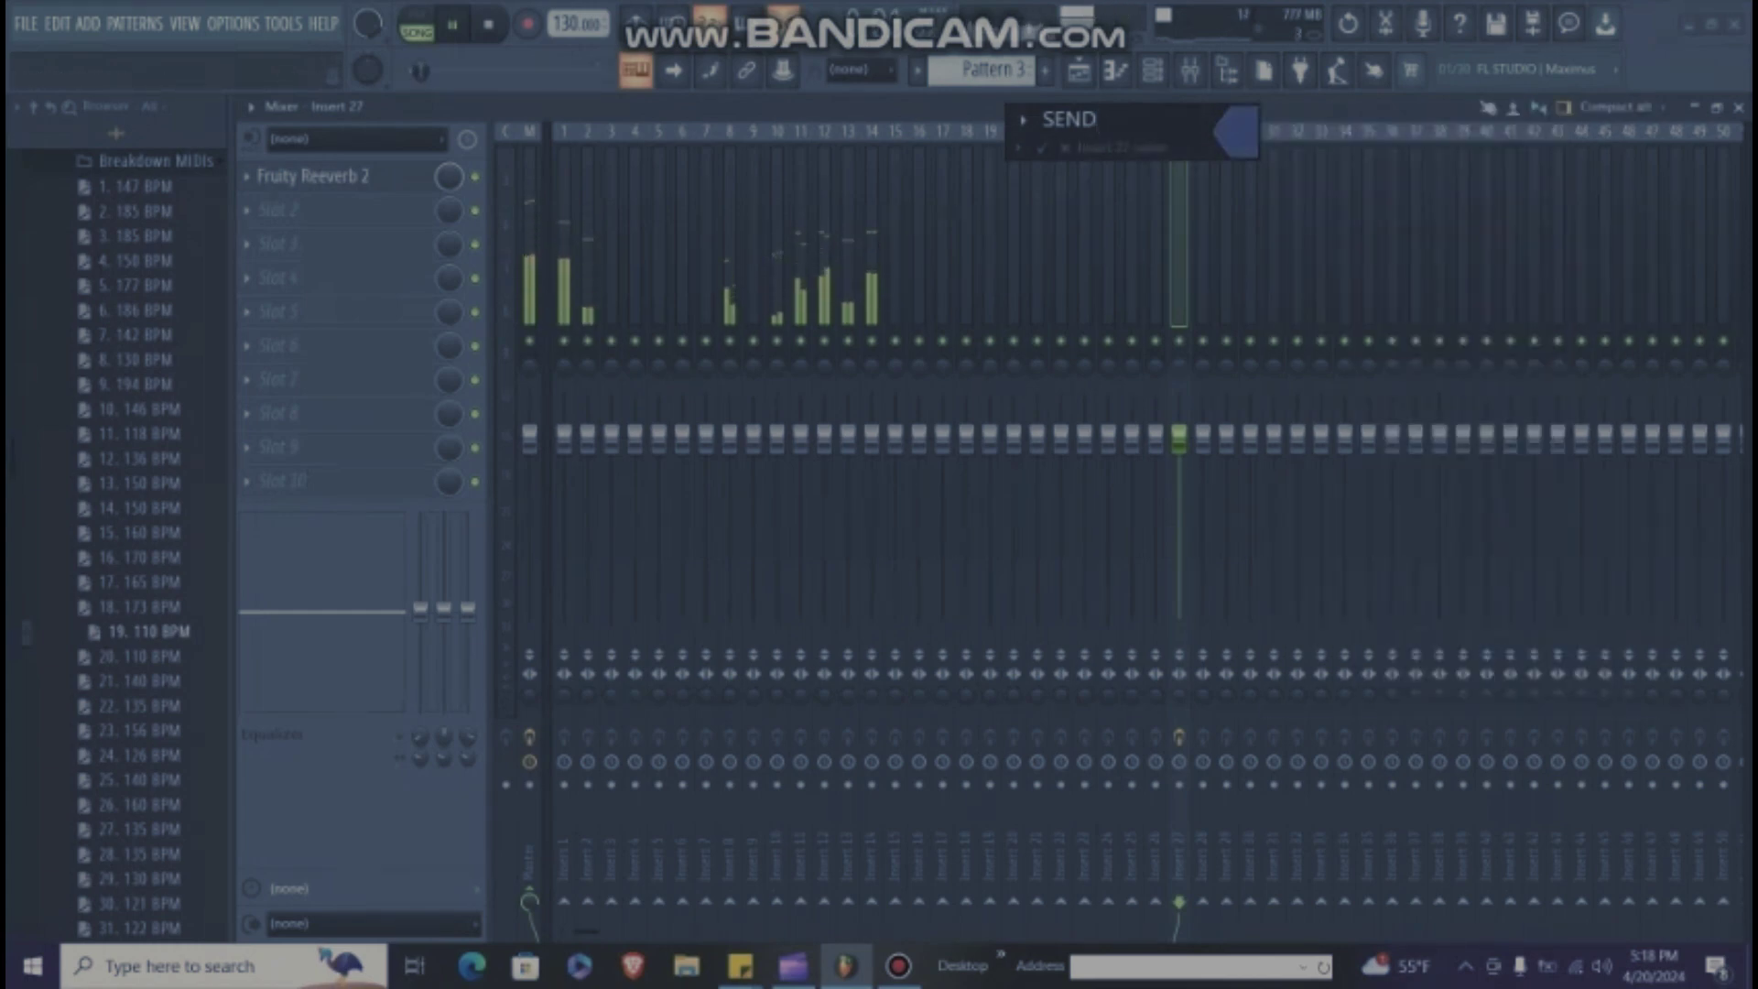
left_click(1042, 148)
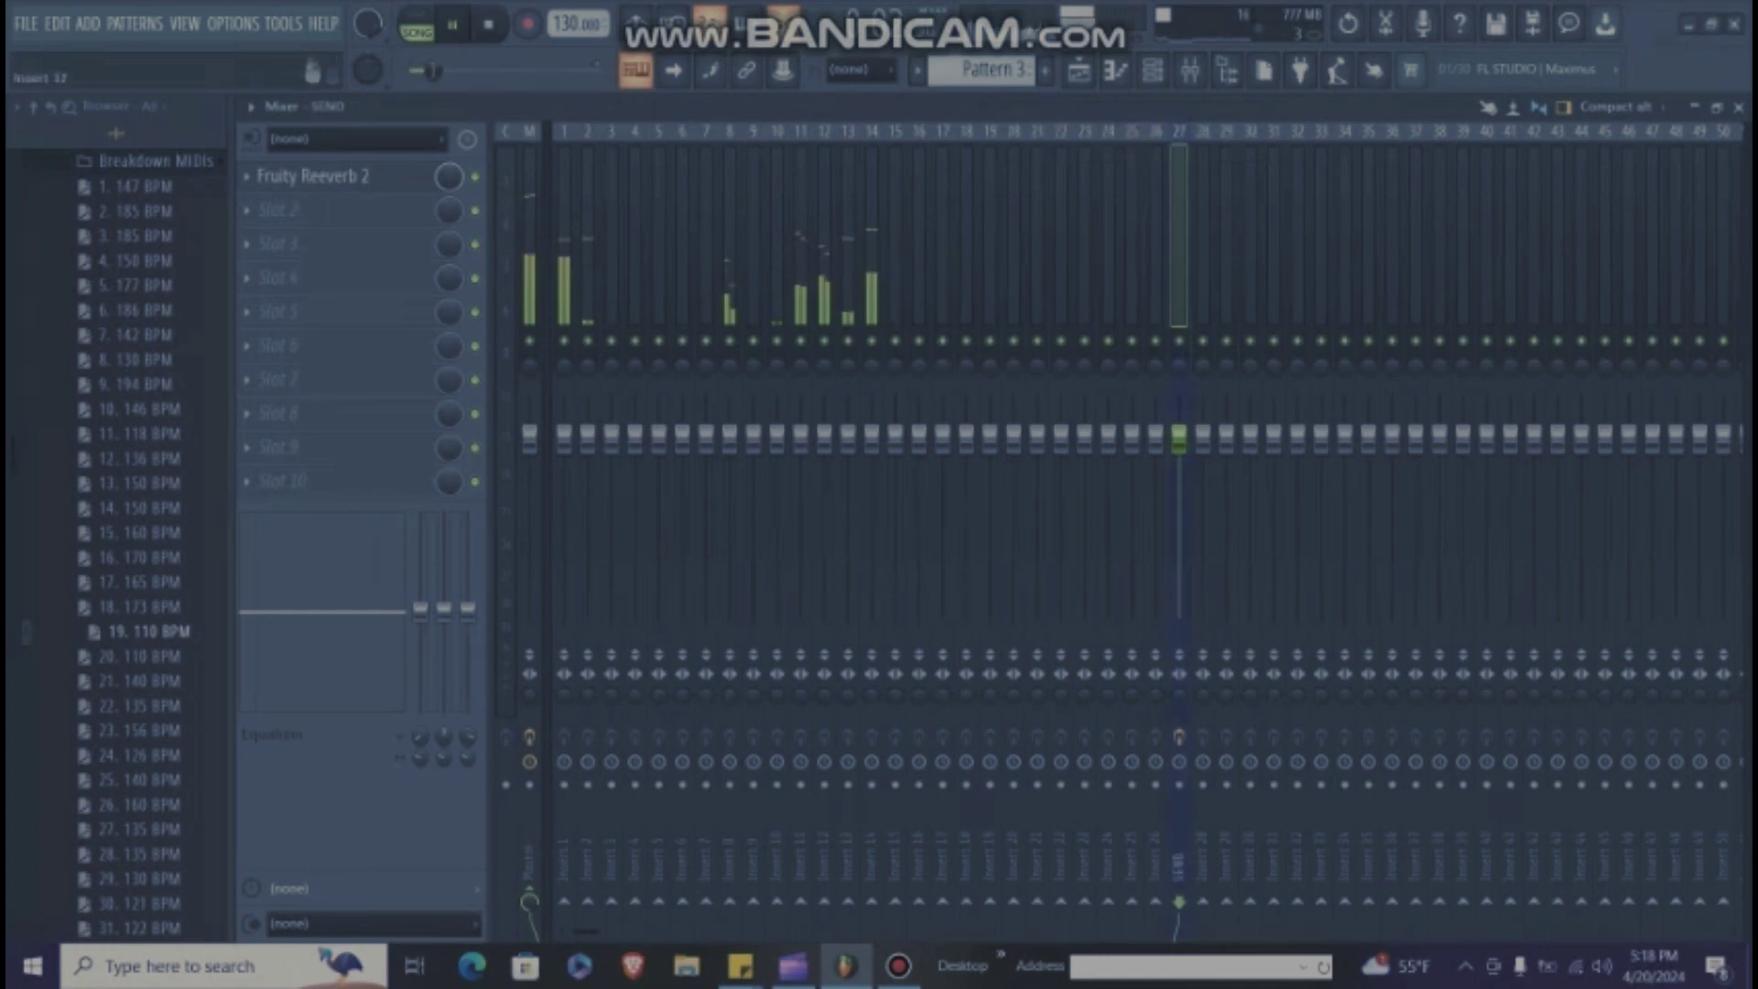
Step: Load Fruity Blood Overdrive into the second effect slot of the SEND track
left_click(274, 211)
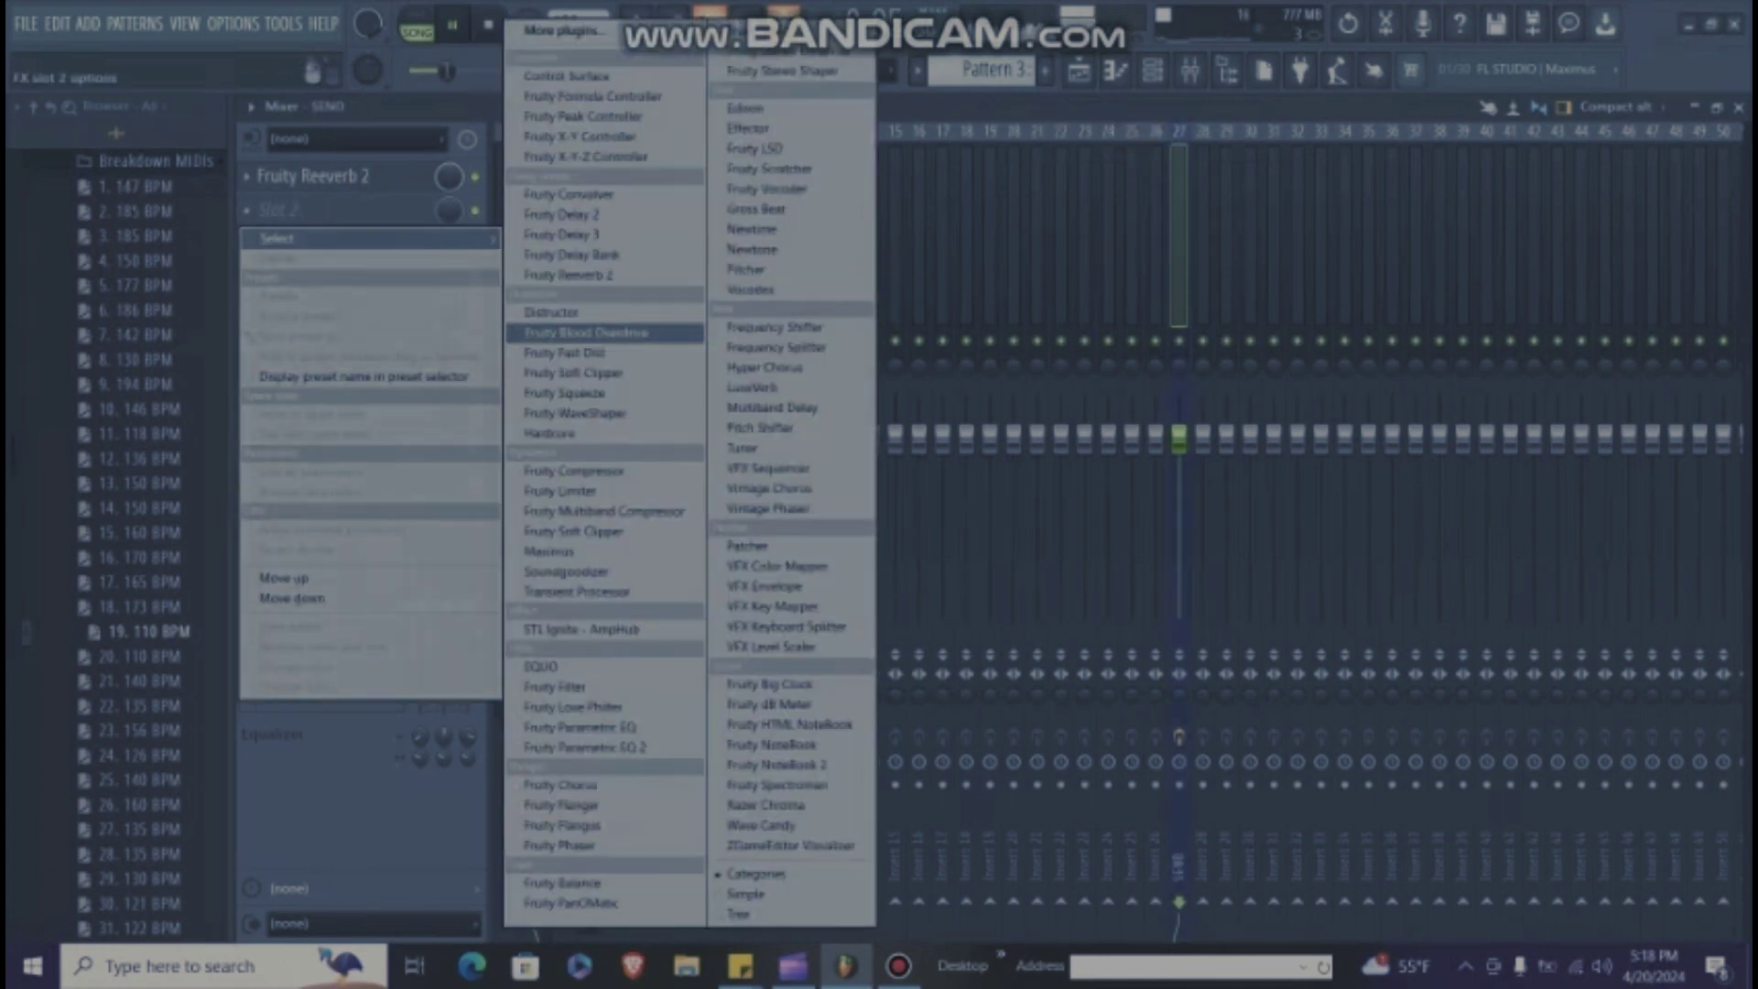
left_click(586, 332)
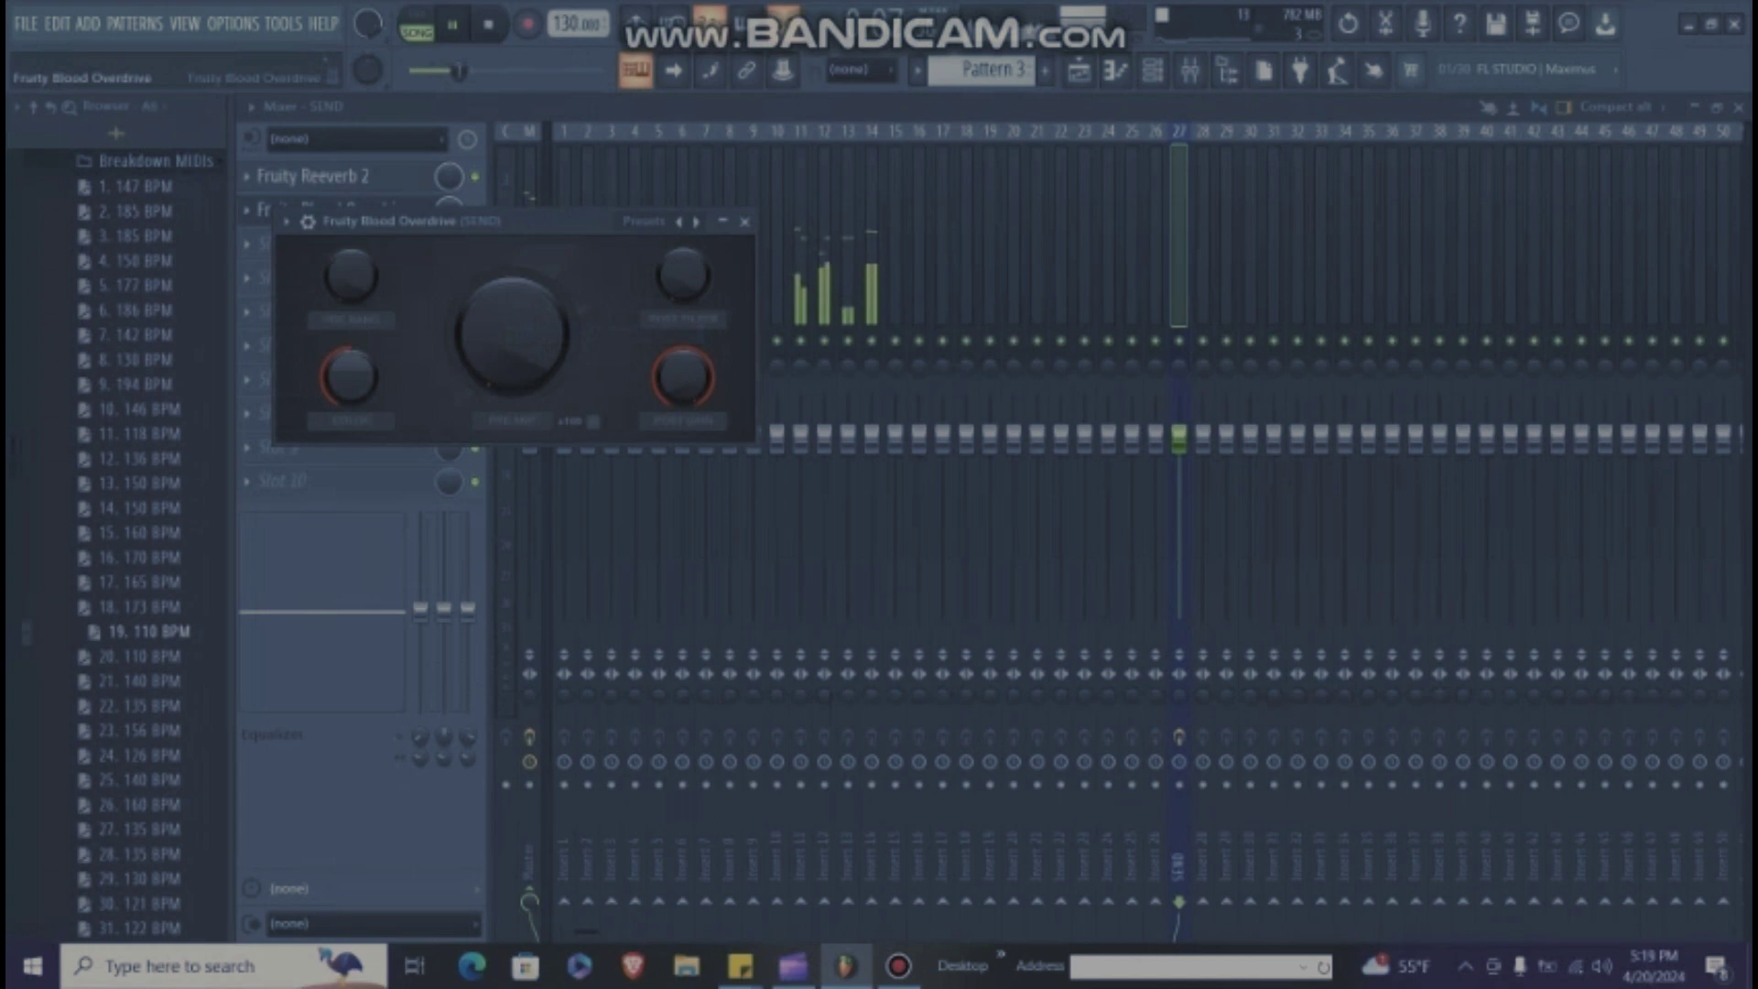
Step: Route mixer Insert 1 to the SEND track and lower the SEND track's volume fader
left_click_drag(550, 220, 461, 669)
left_click(564, 550)
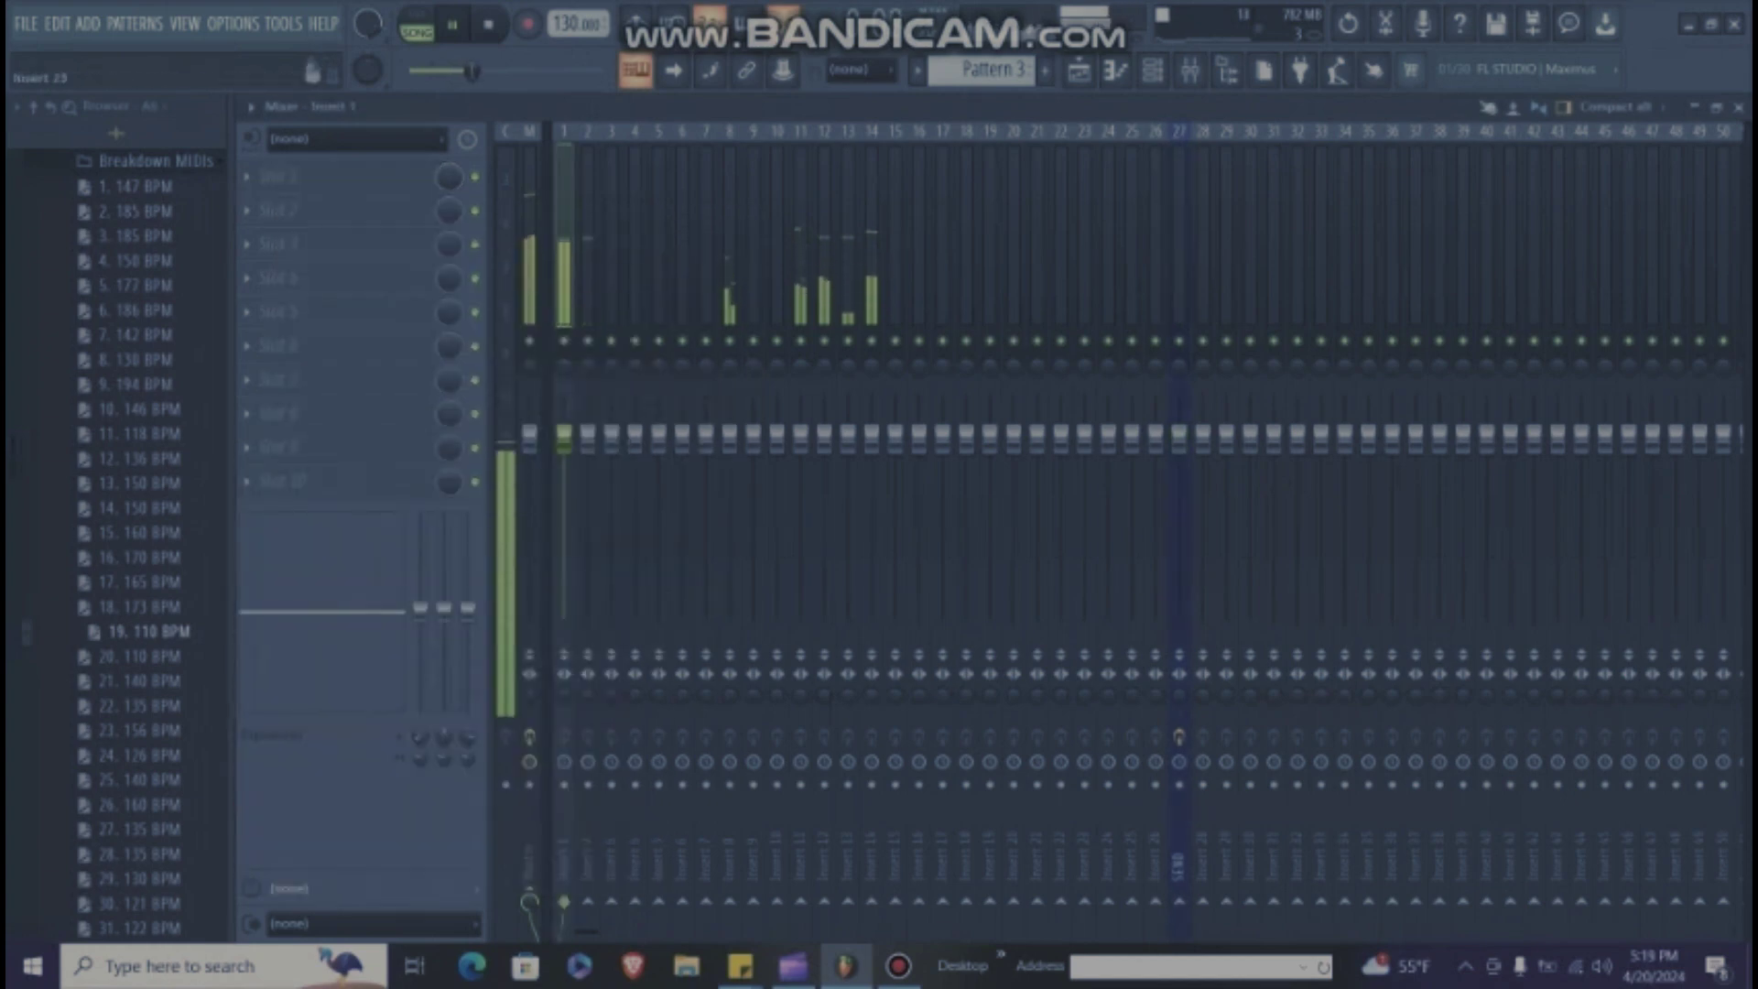
right_click(1179, 902)
left_click(1246, 846)
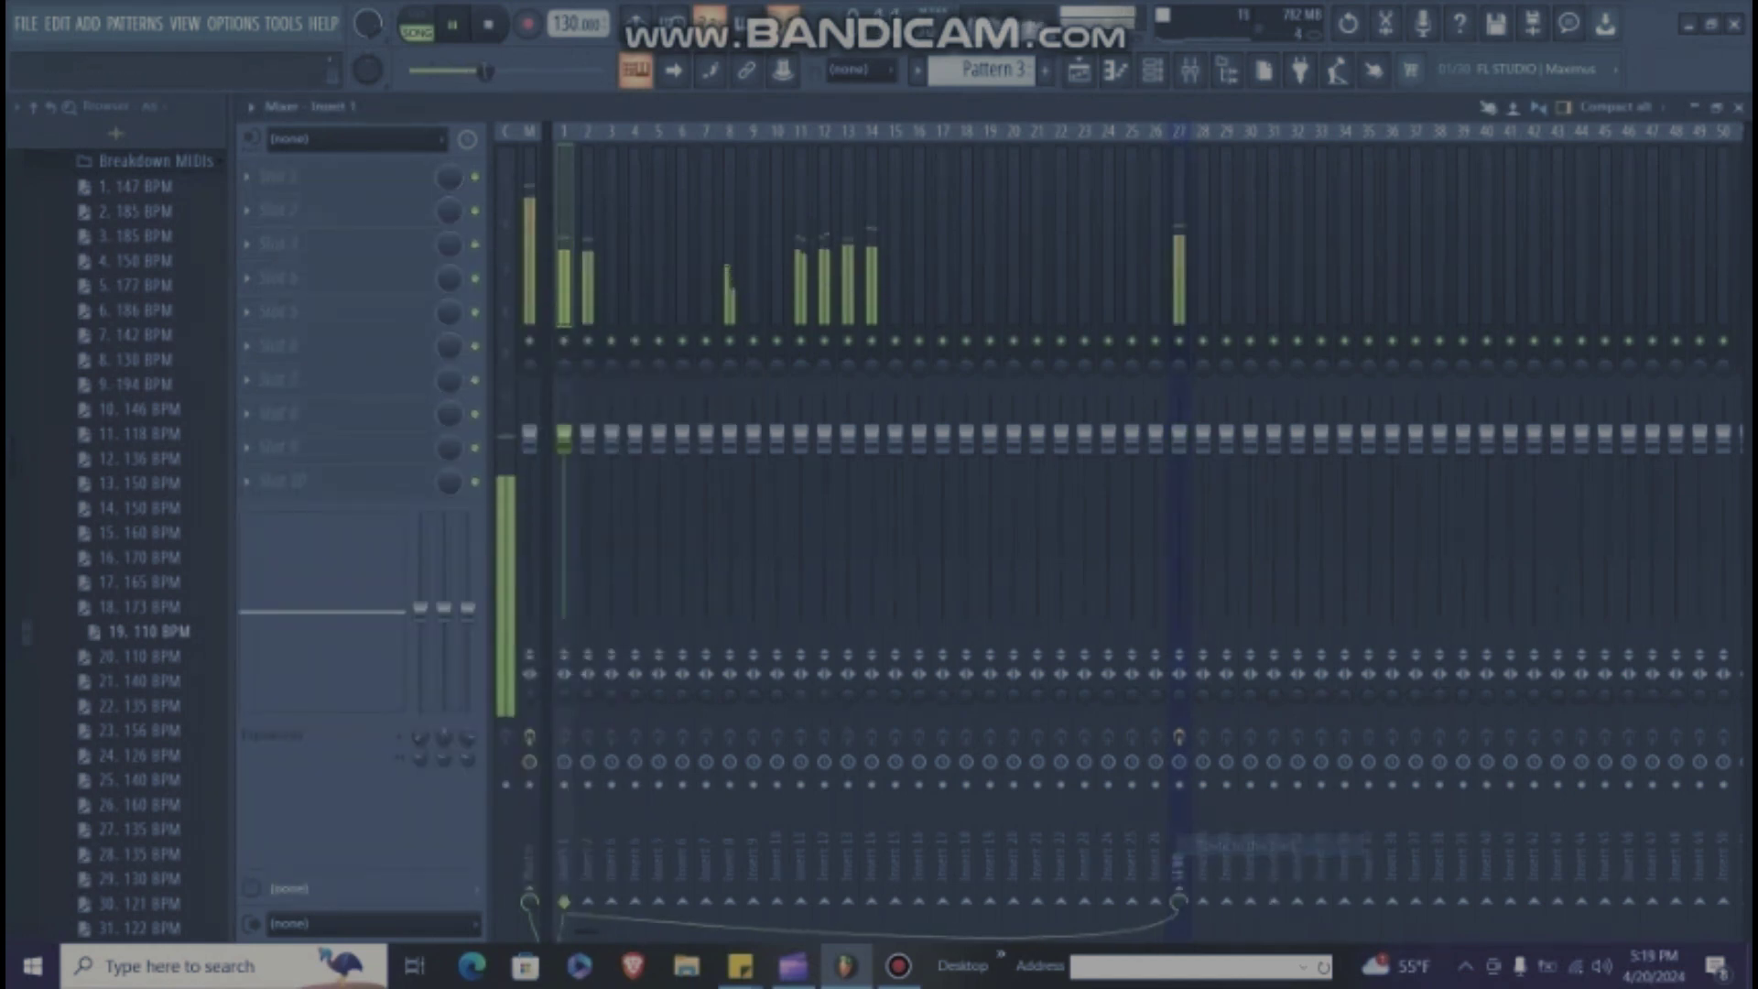
left_click_drag(1179, 438, 1179, 495)
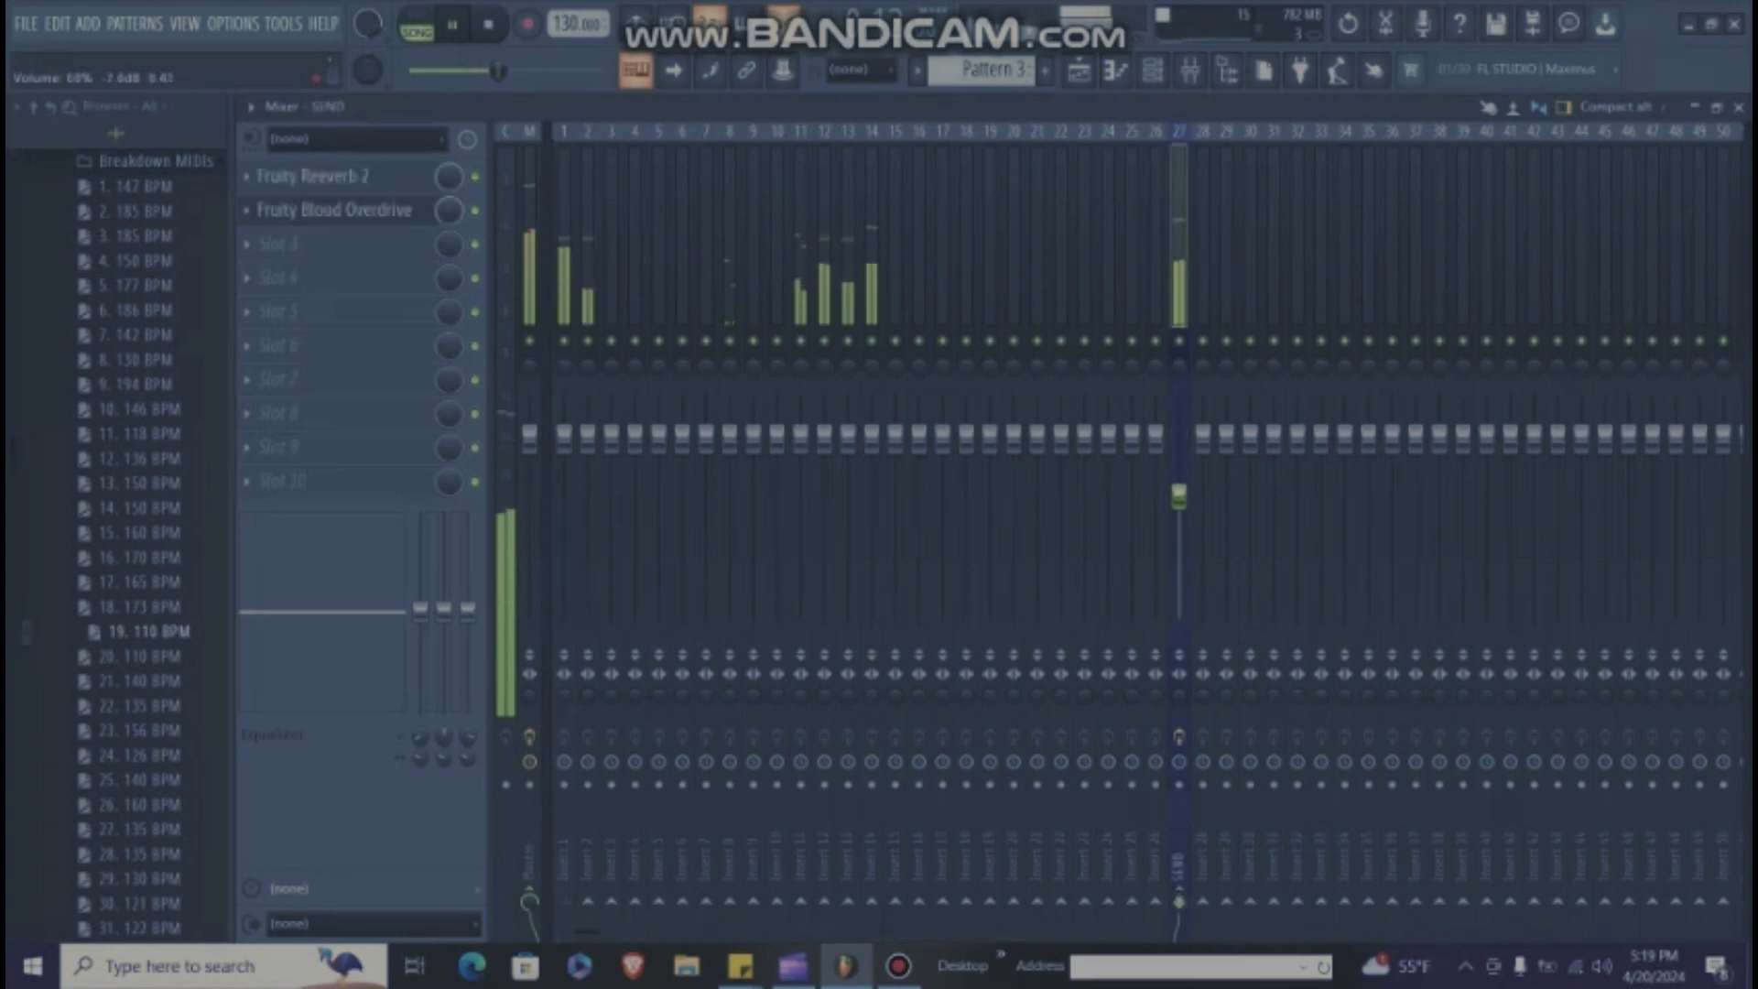
Step: Route mixer Insert 2 to the SEND track and raise the SEND track's volume fader slightly
left_click(586, 932)
left_click(564, 932)
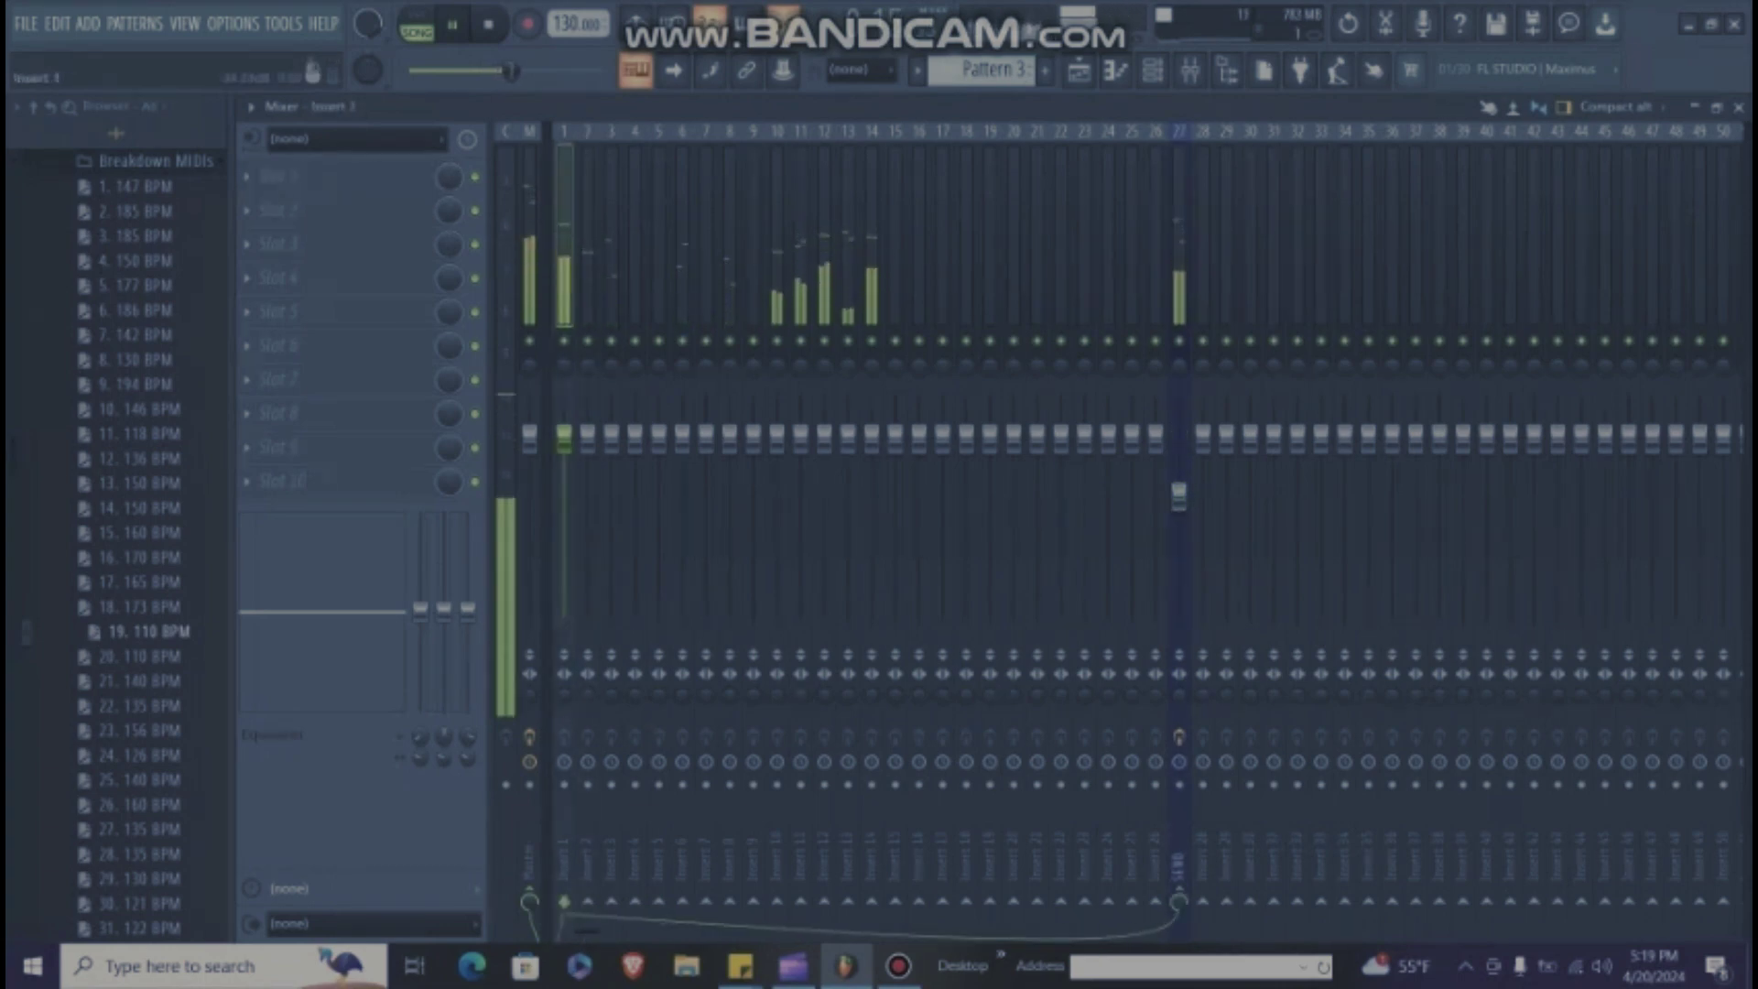
left_click(586, 932)
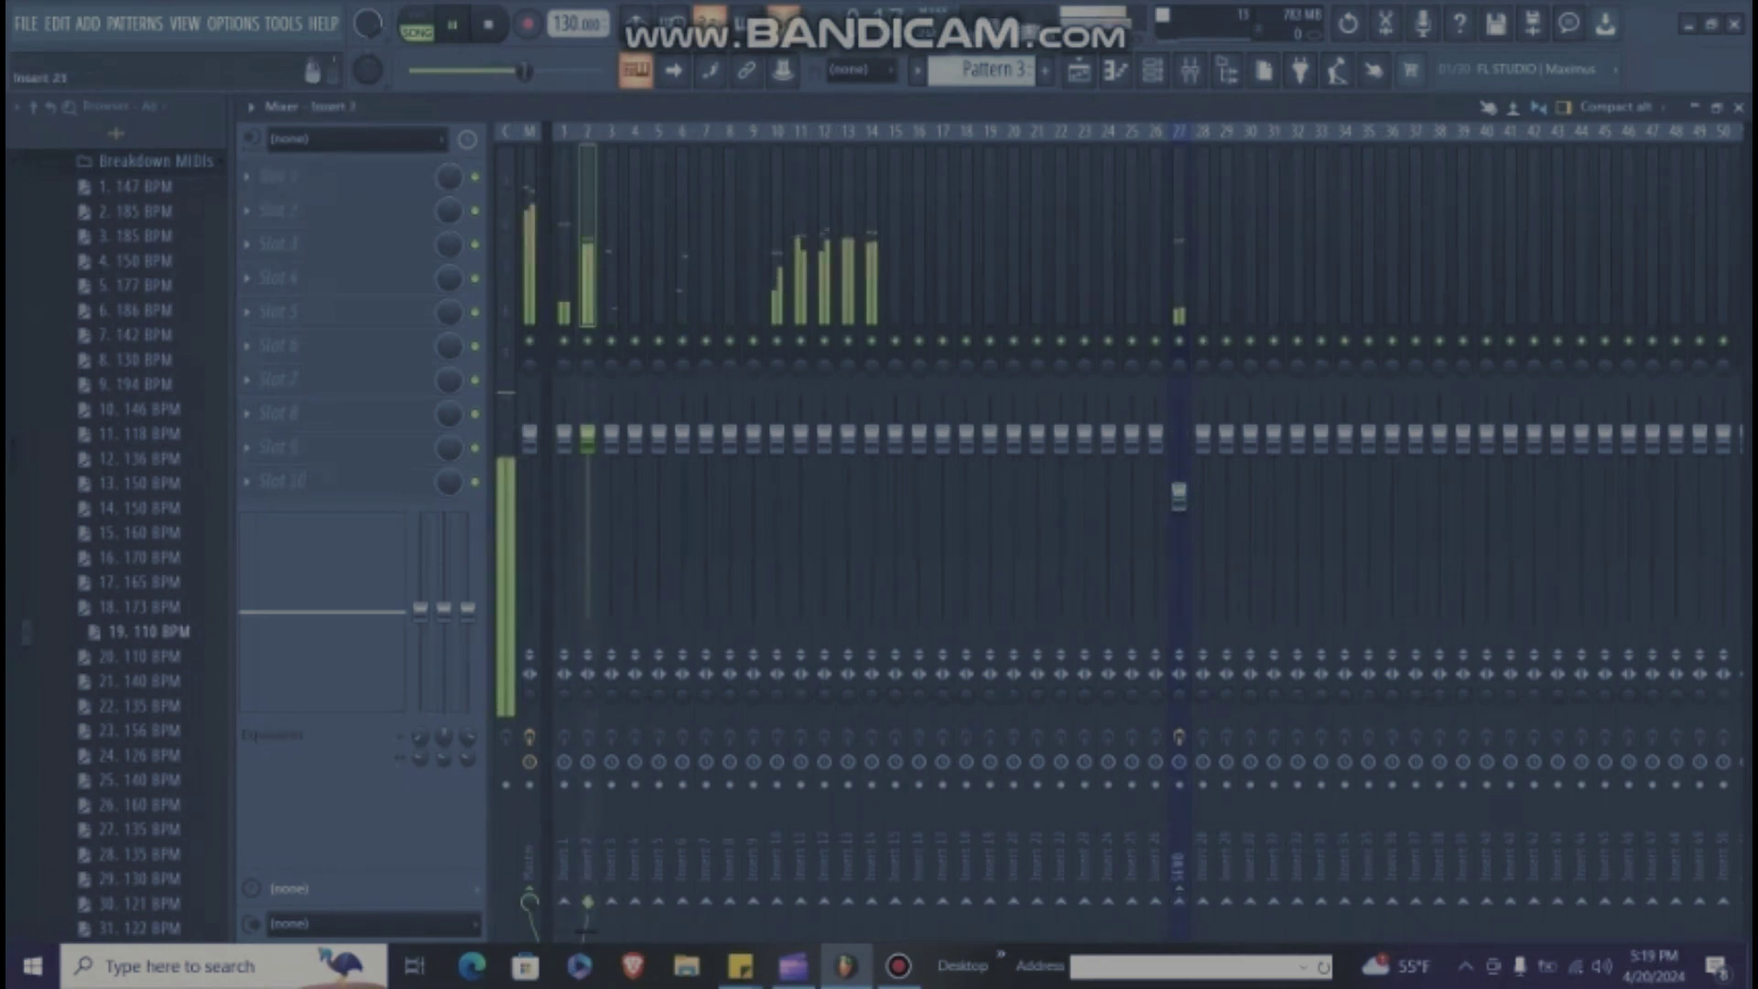
right_click(1179, 901)
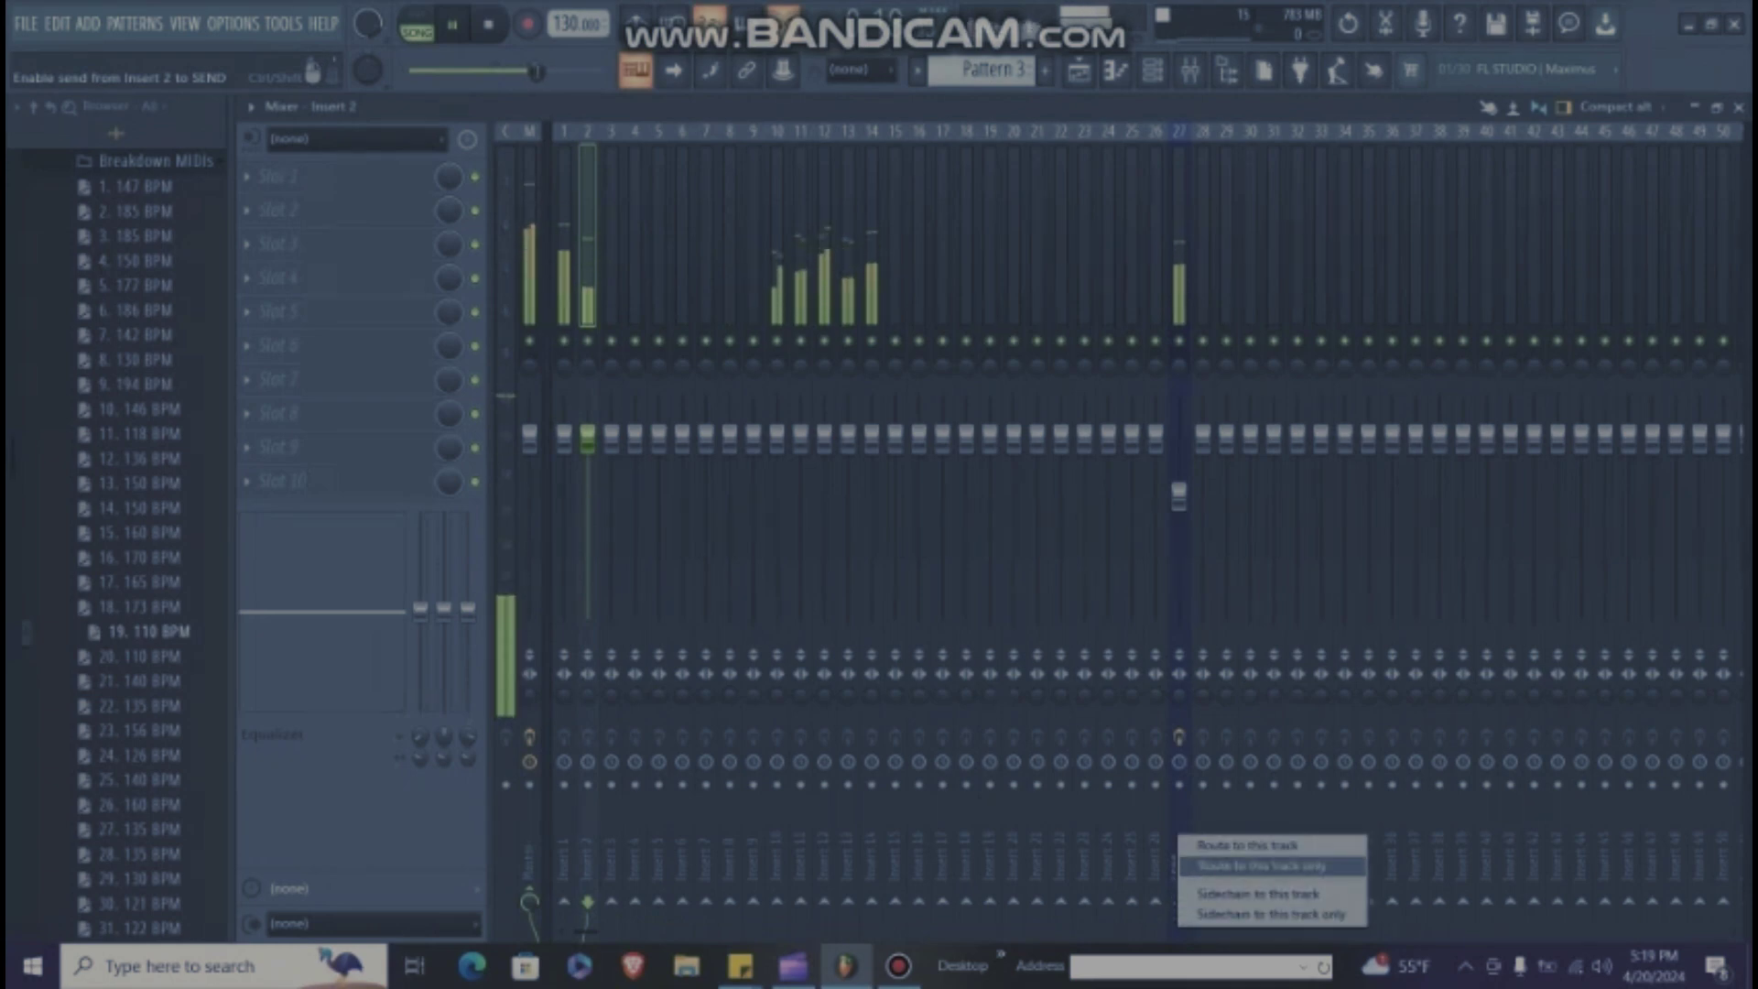
left_click(1262, 865)
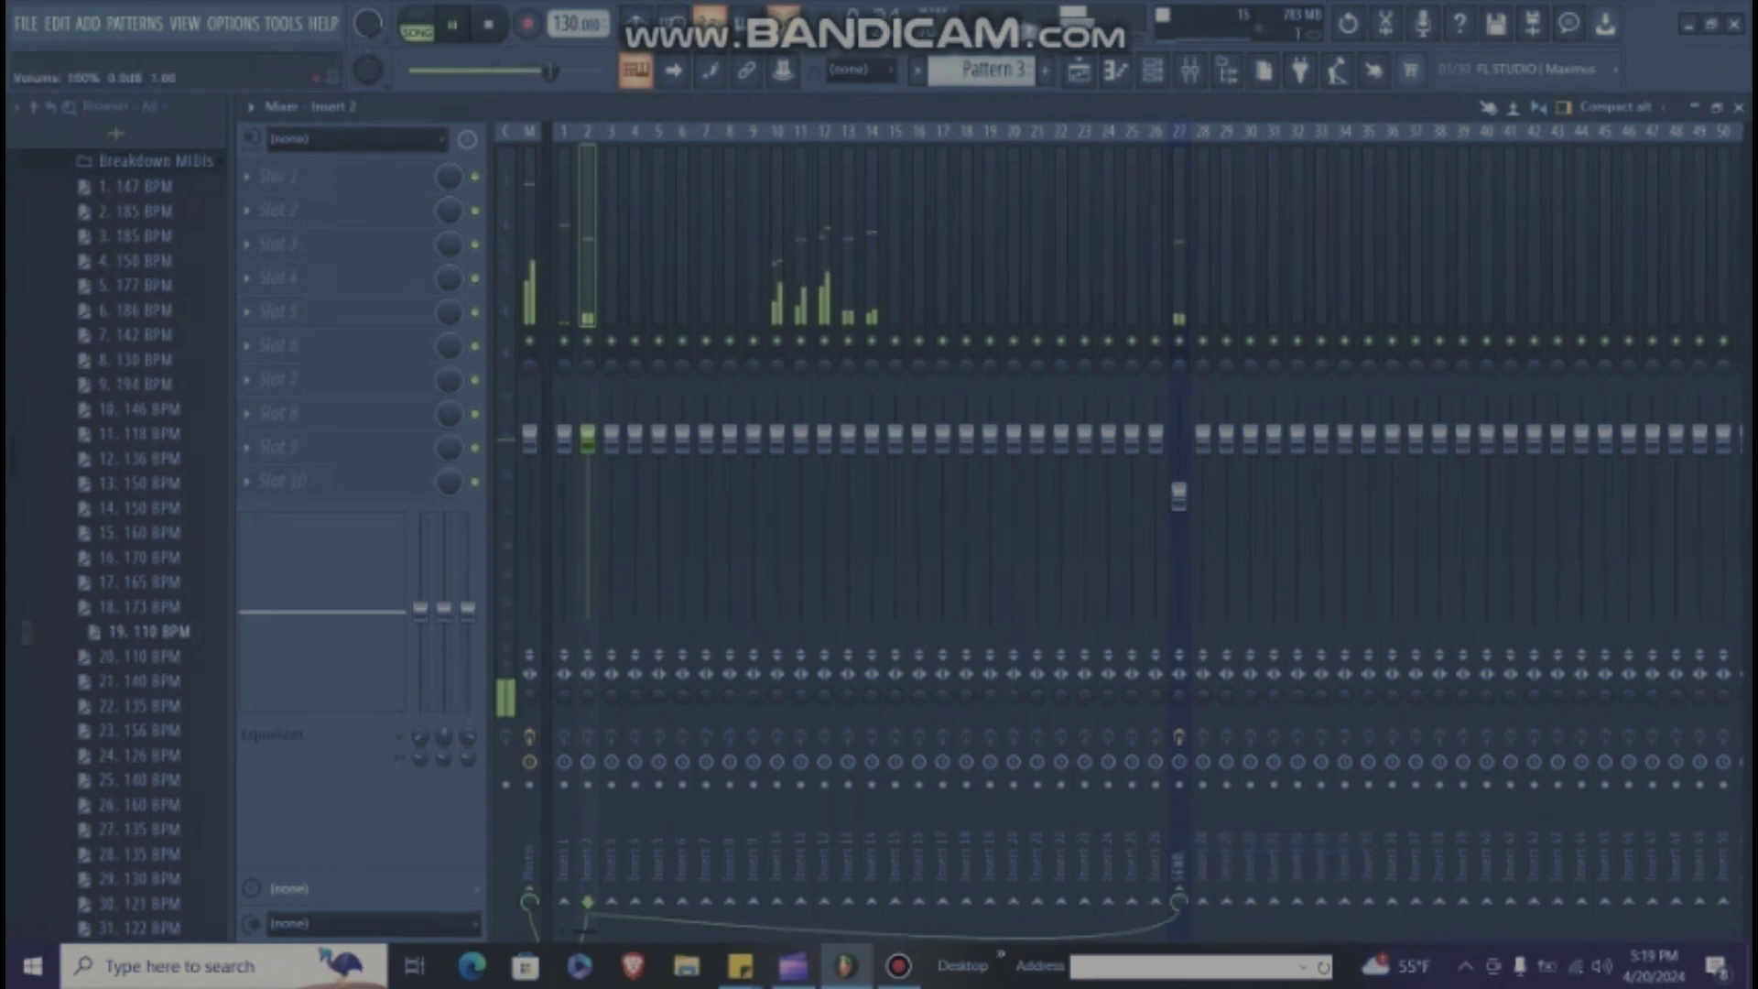
left_click_drag(1179, 496, 1179, 489)
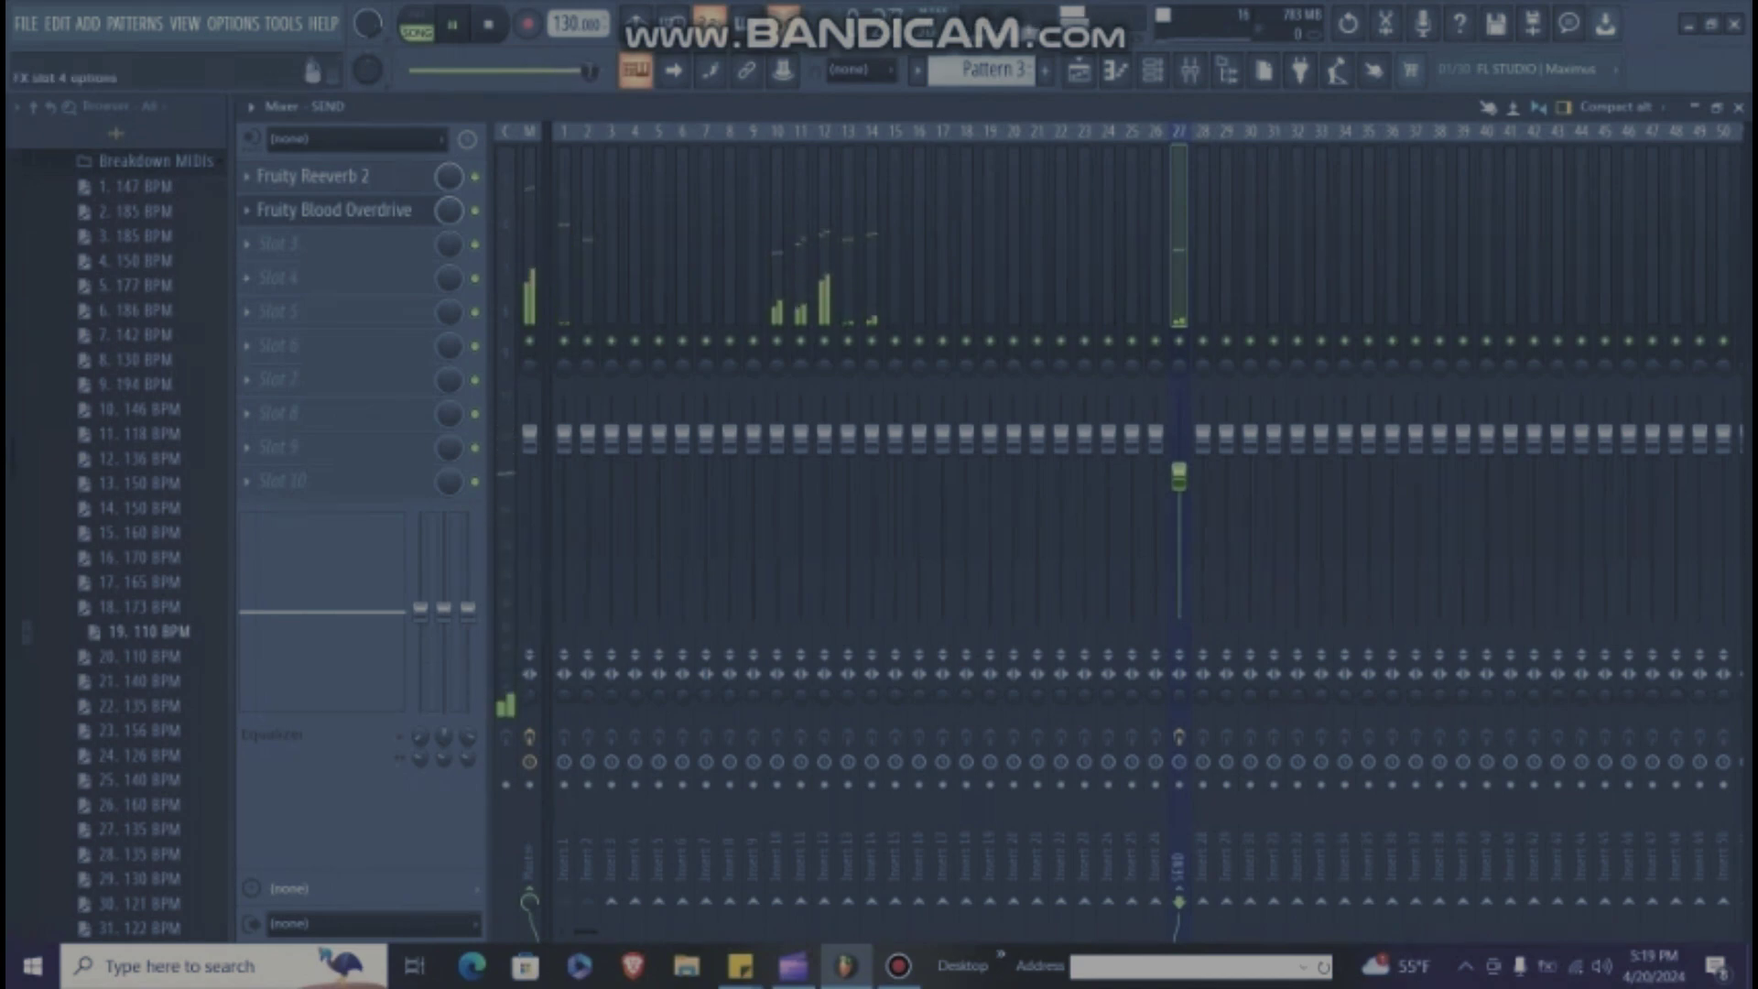
Step: Replace the KVLT Drums II channel in the channel rack with the VST3 plugin MT-PowerDrumKit
left_click(530, 275)
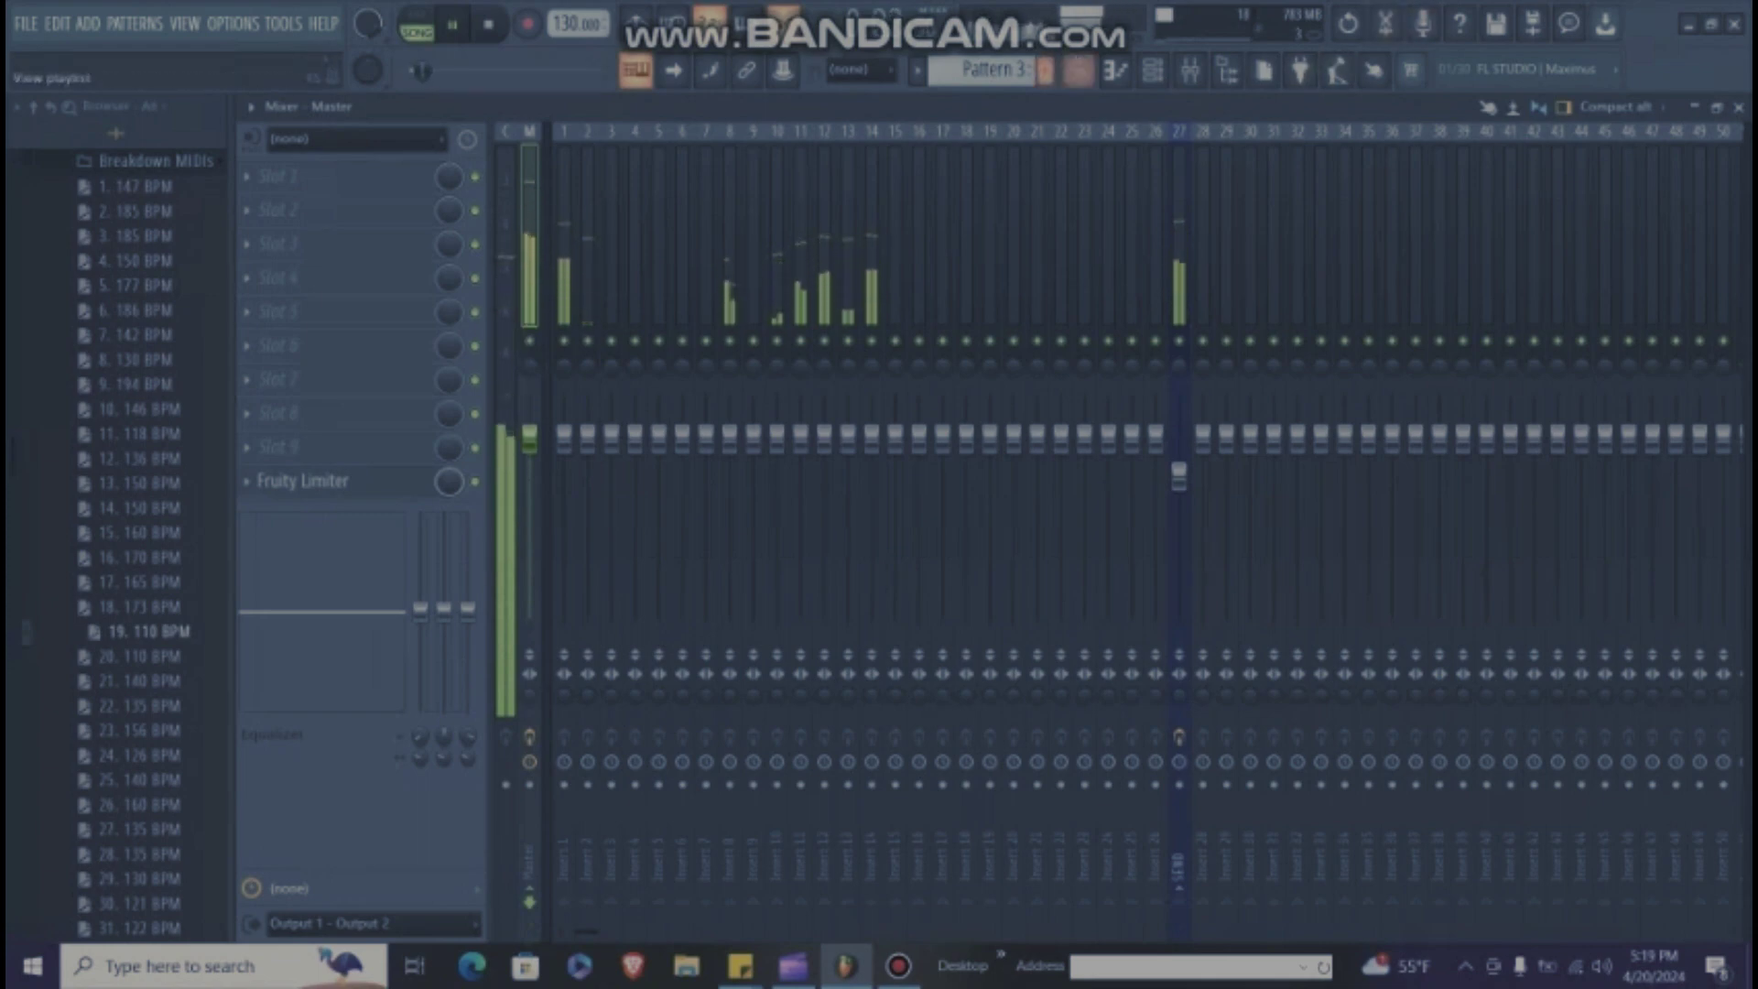
left_click(1078, 70)
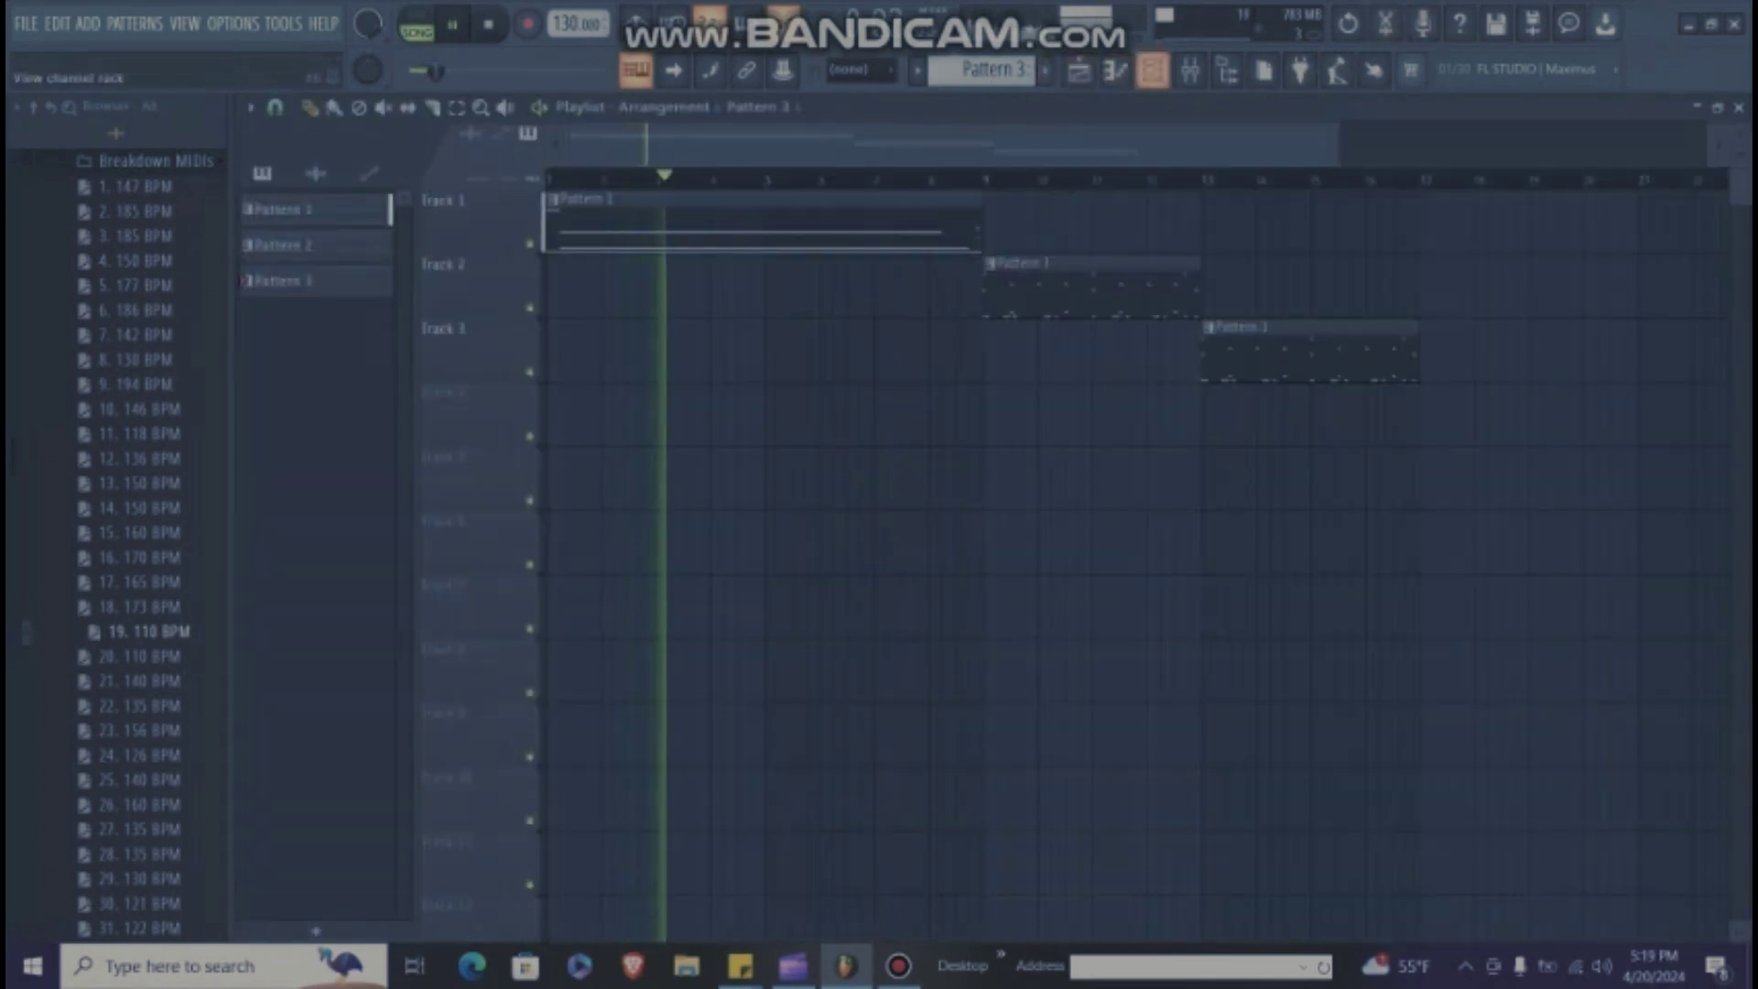
left_click(1153, 70)
right_click(957, 563)
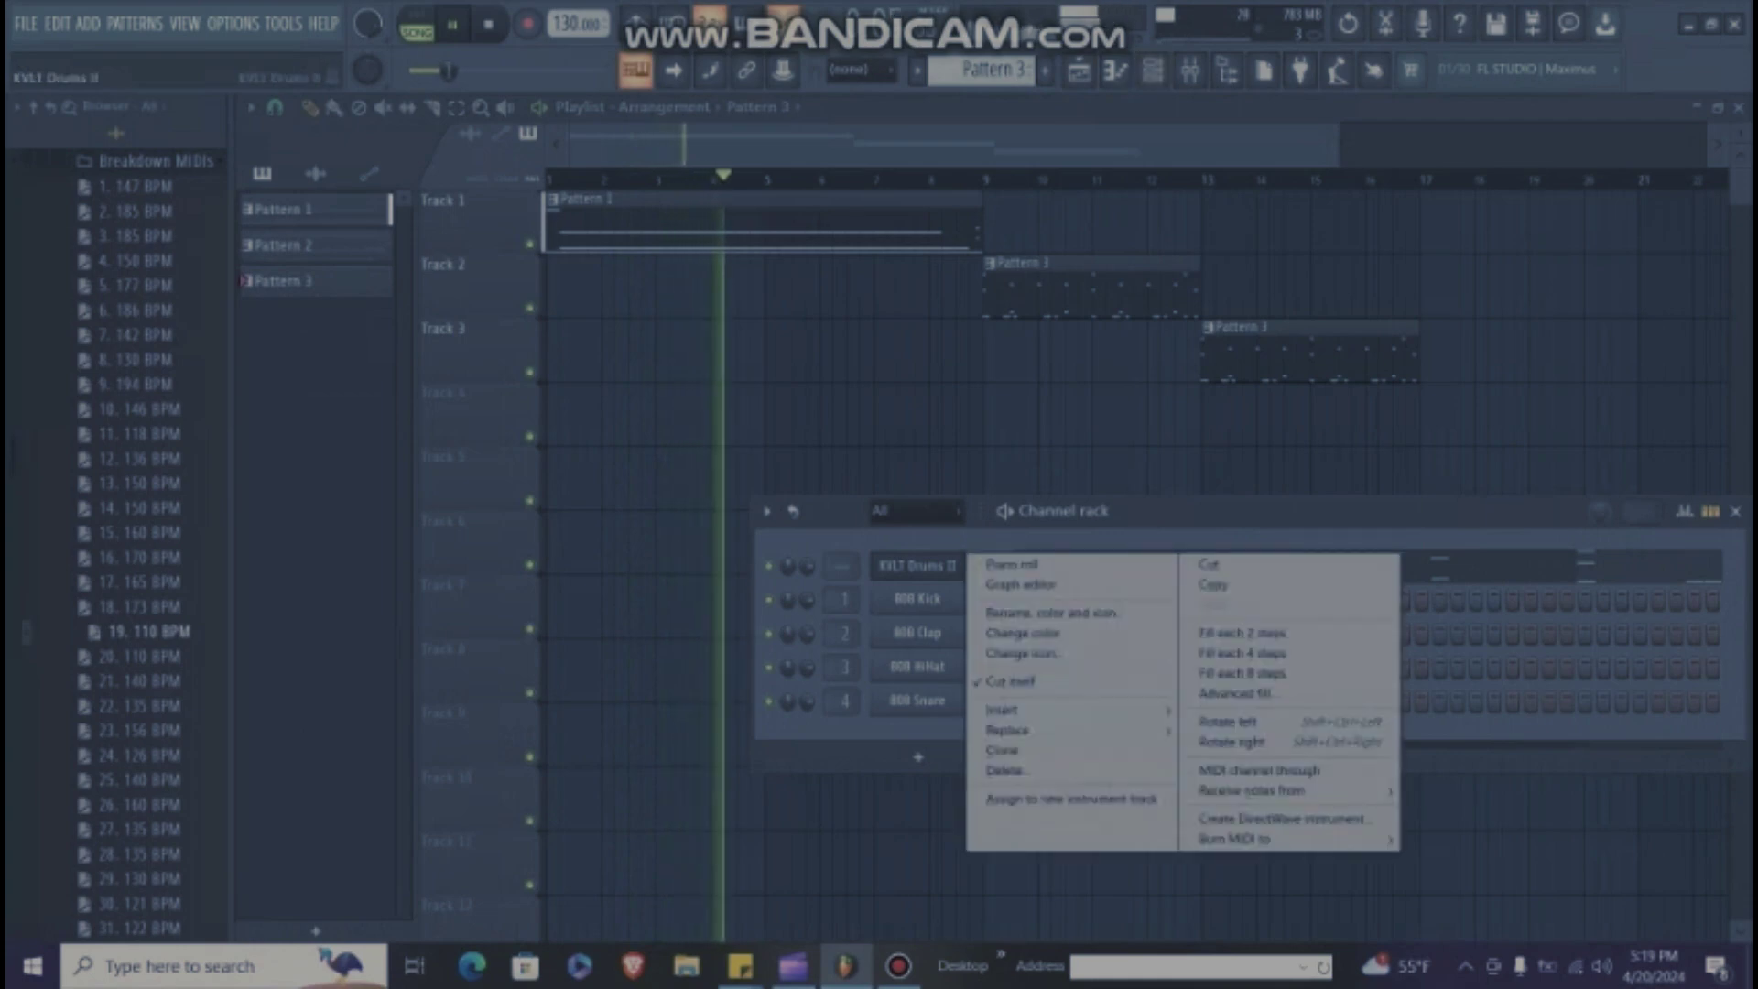
mouse_move(1007, 730)
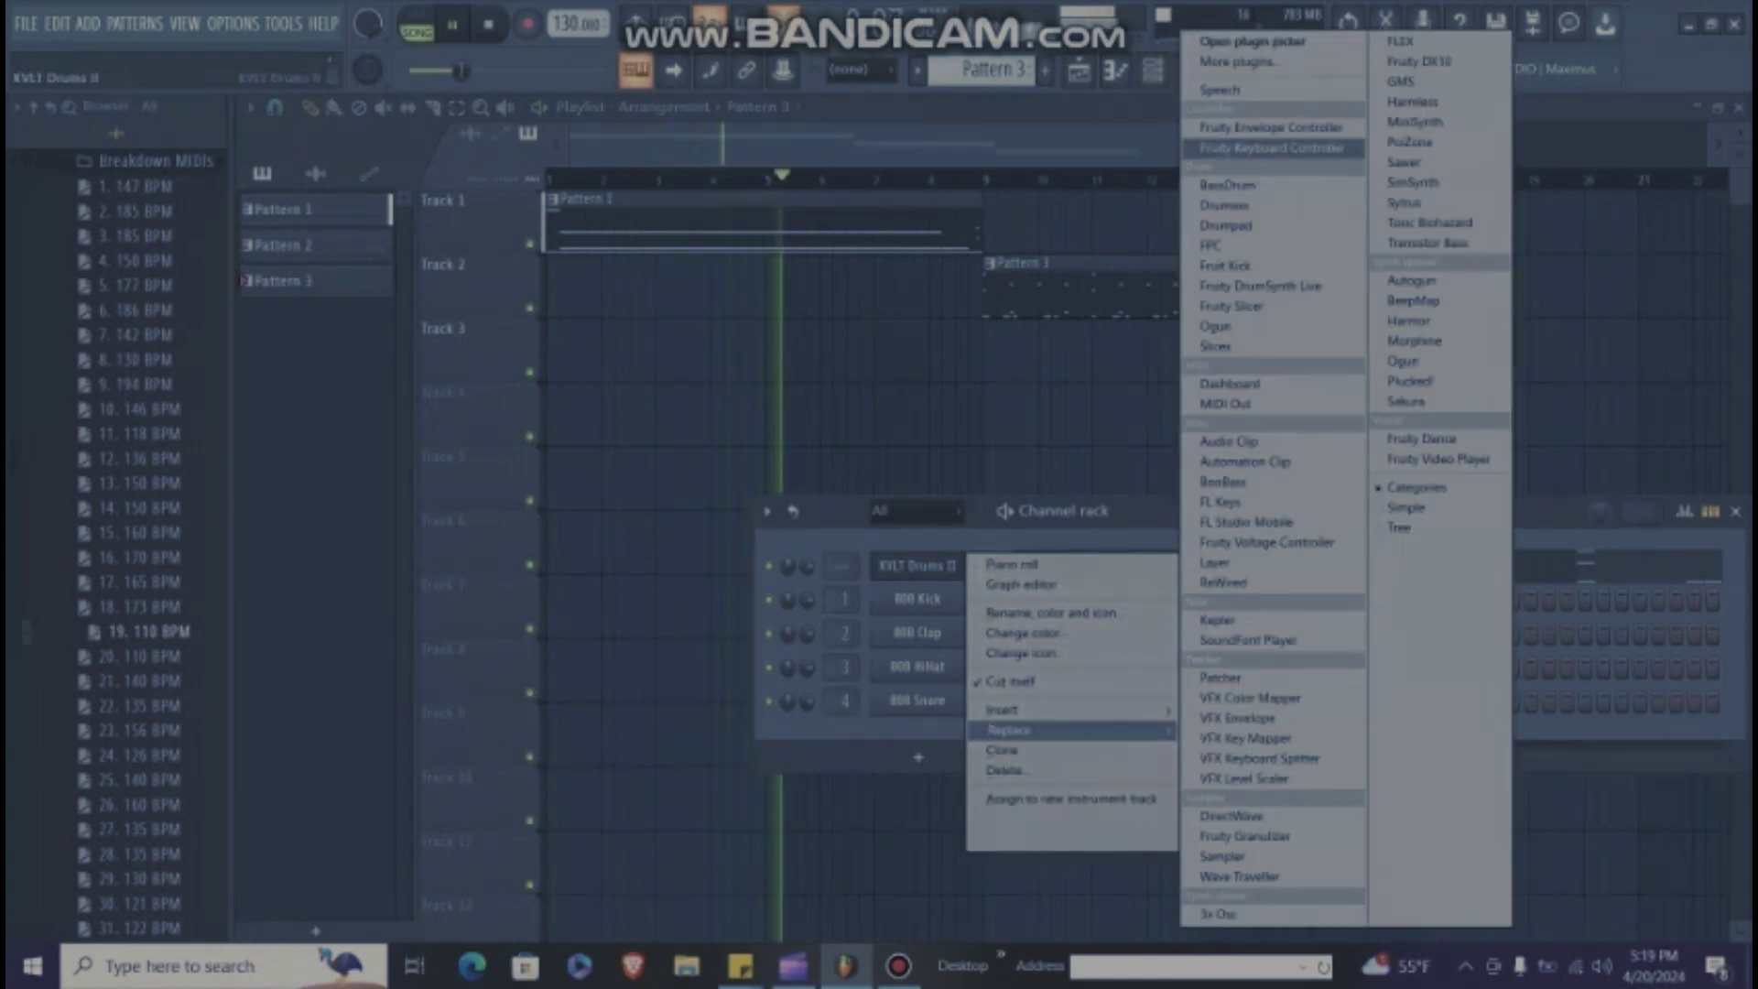
left_click(1274, 62)
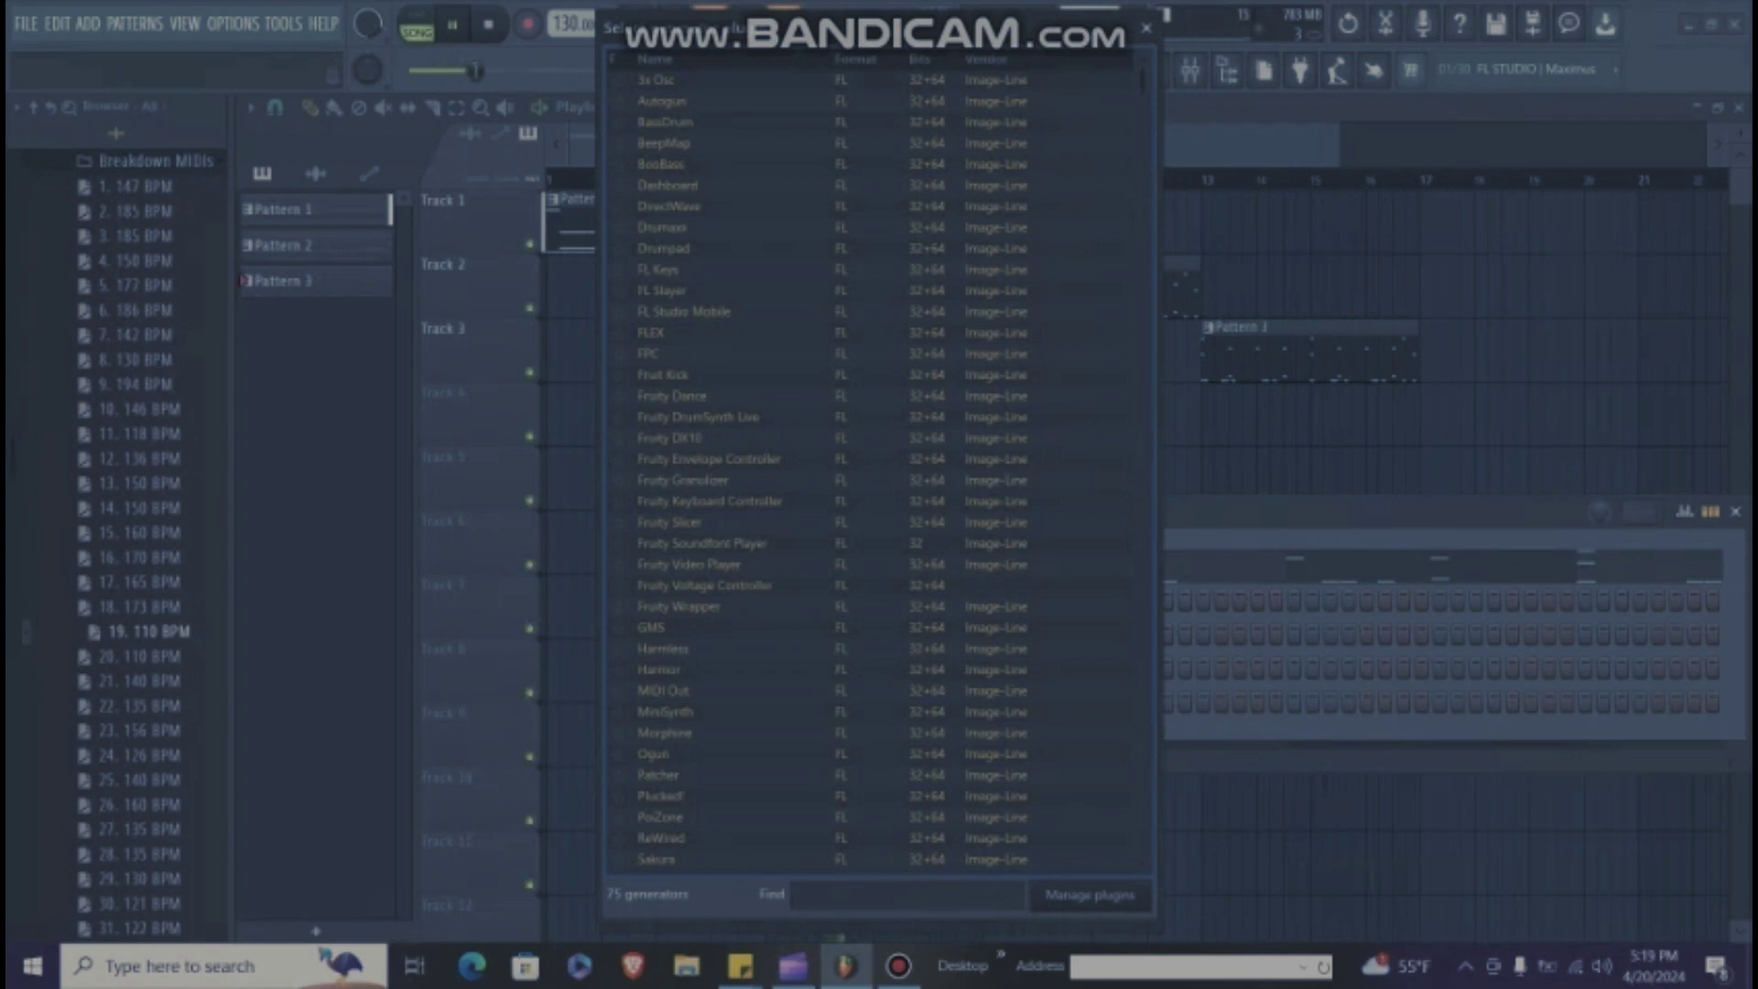
scroll(879, 467, "down", 12)
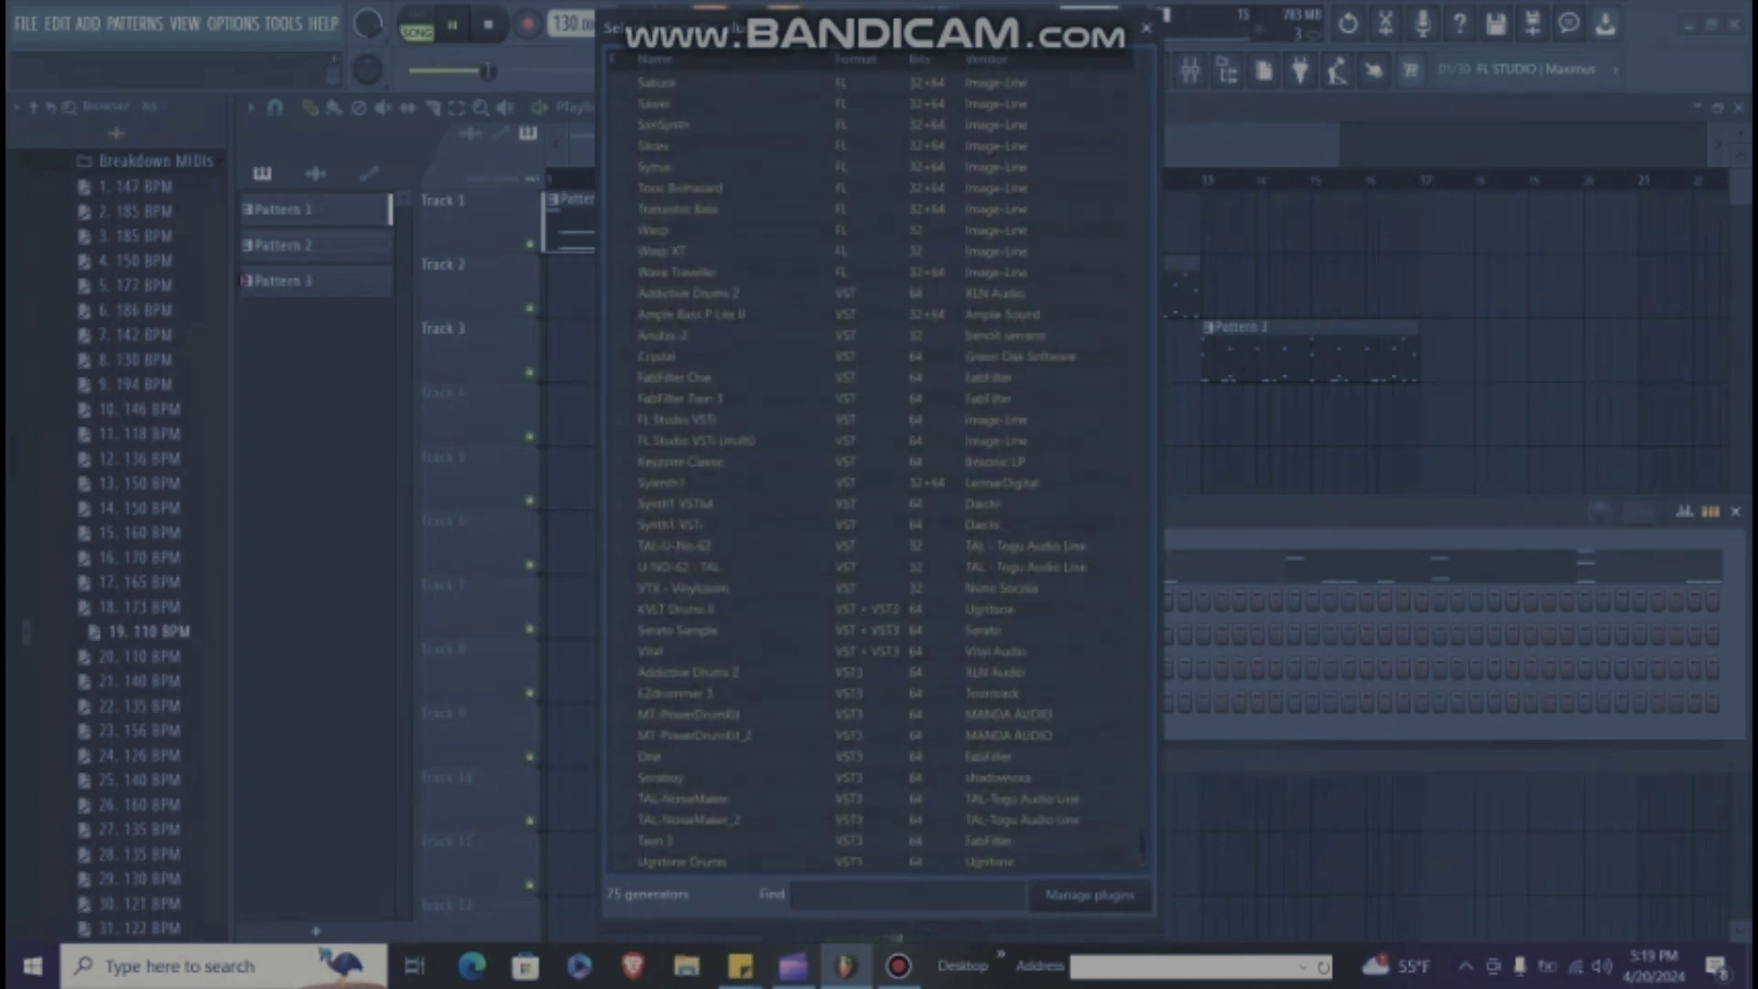
double_click(916, 714)
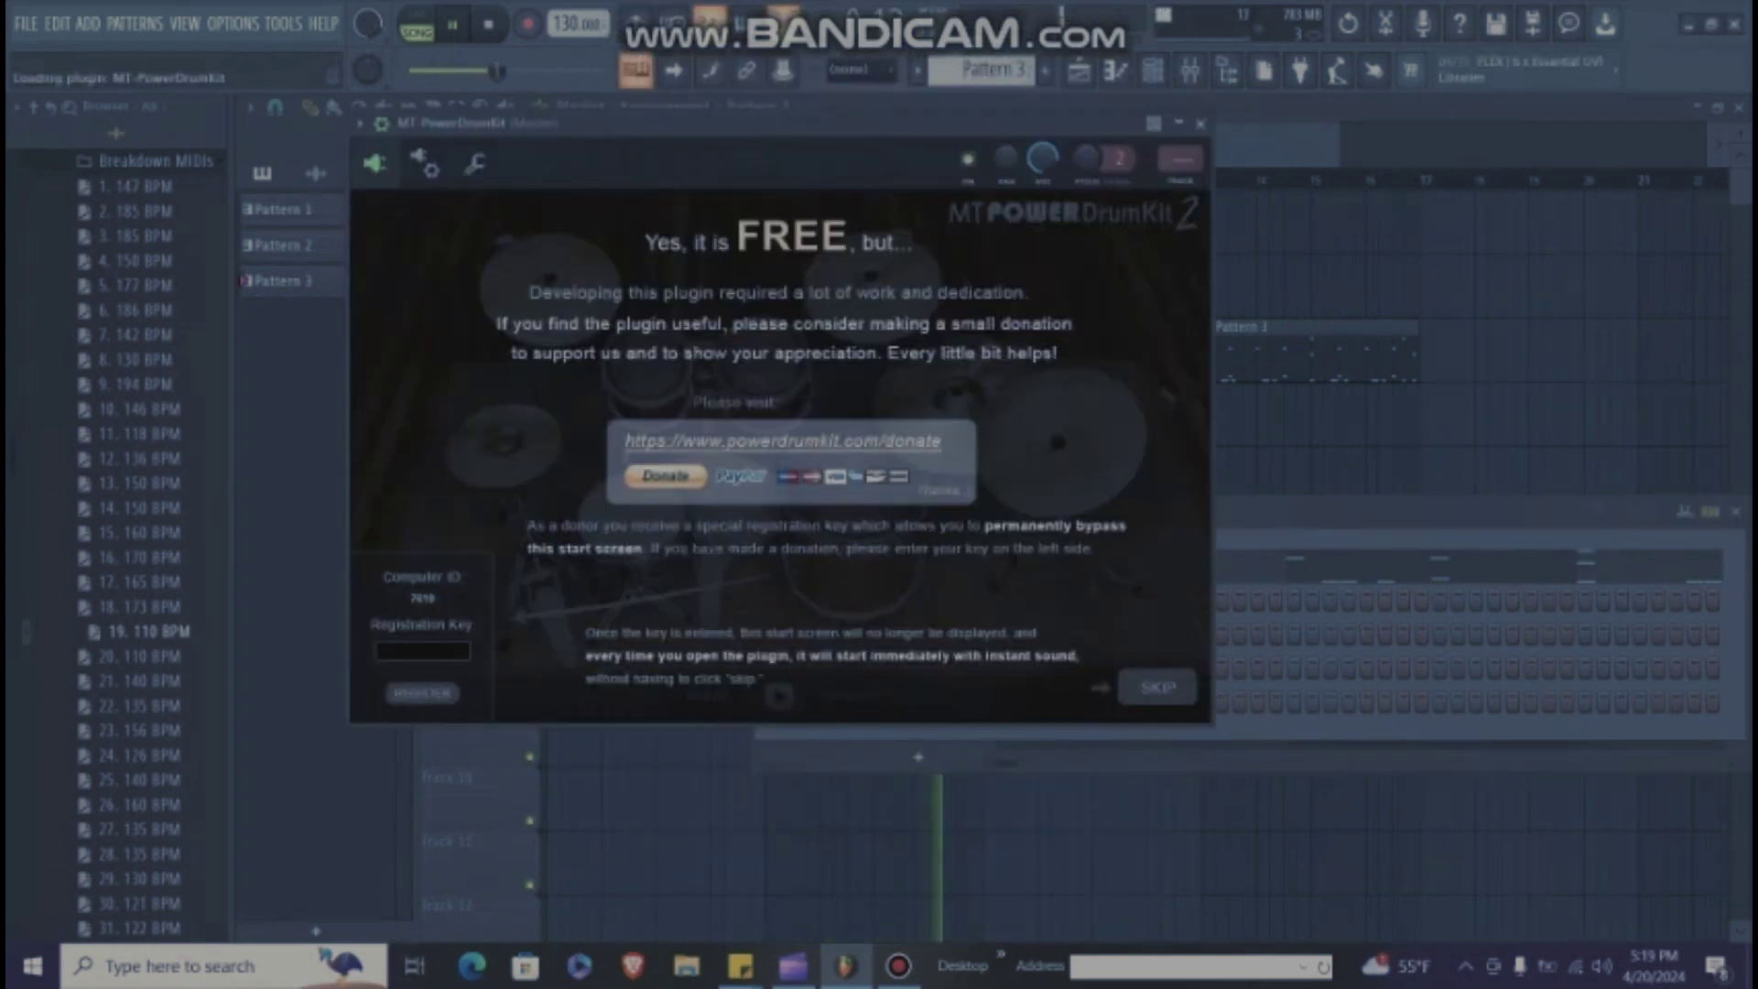
Step: Skip the MT-PowerDrumKit start screen and show the plugin's internal mixer
left_click(1158, 686)
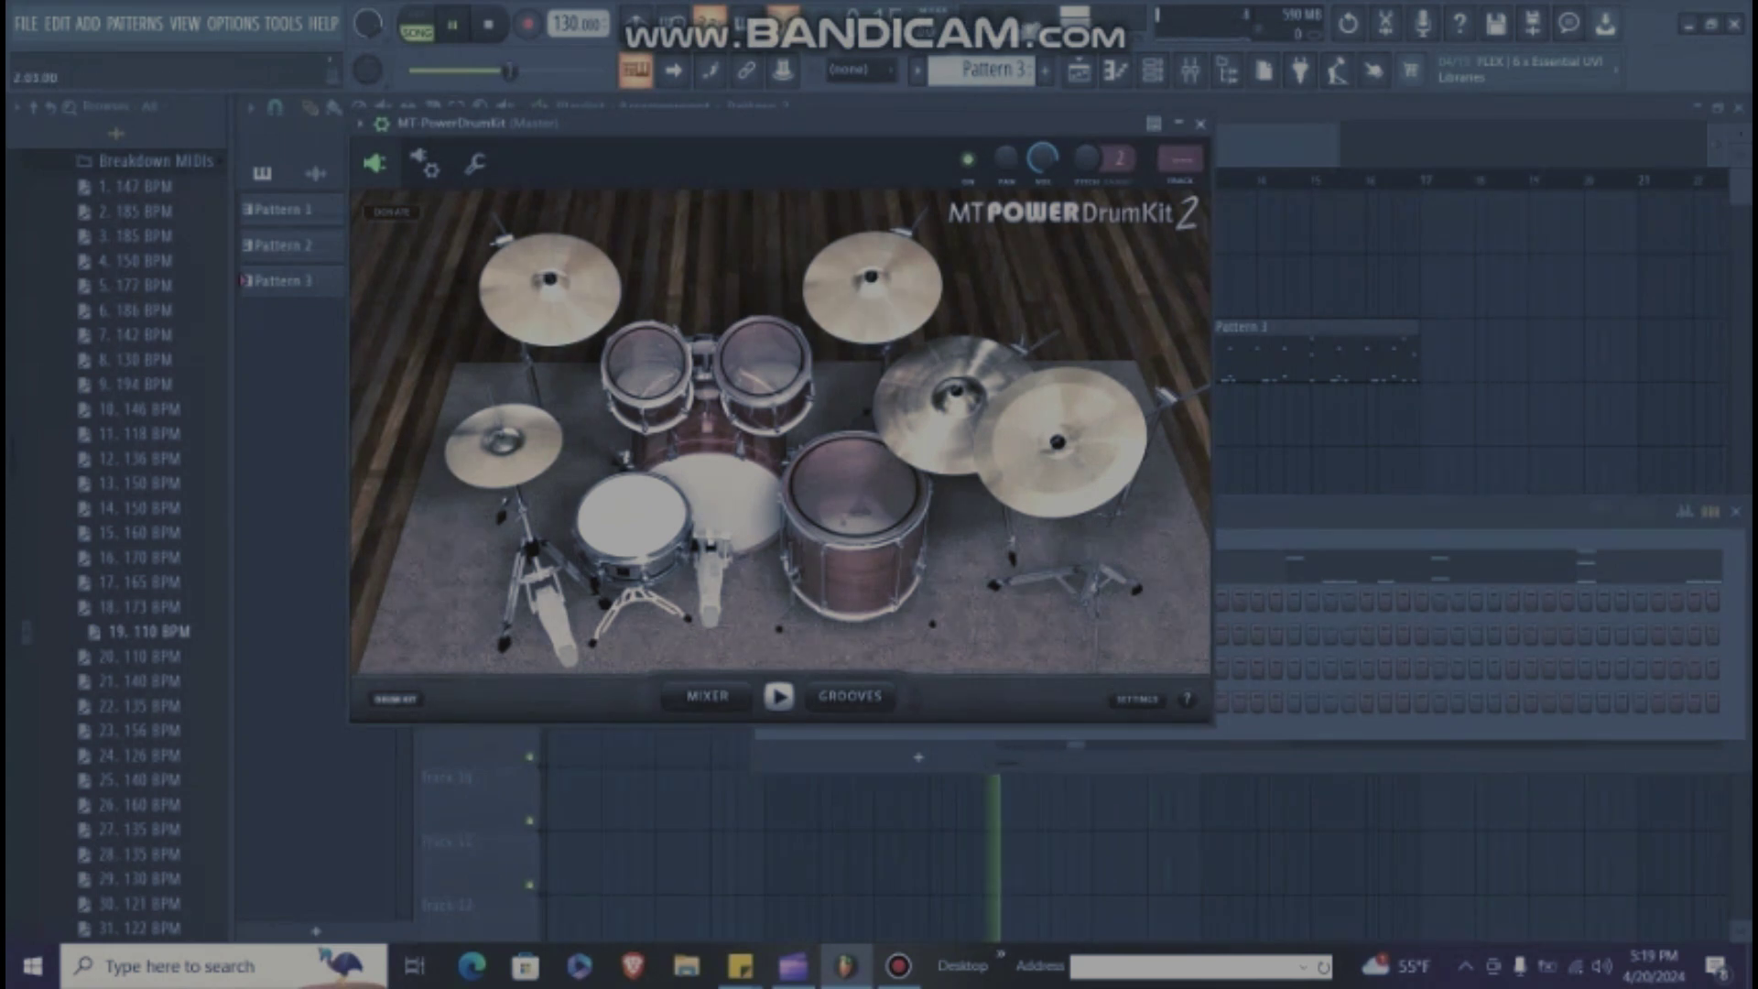
left_click(1337, 511)
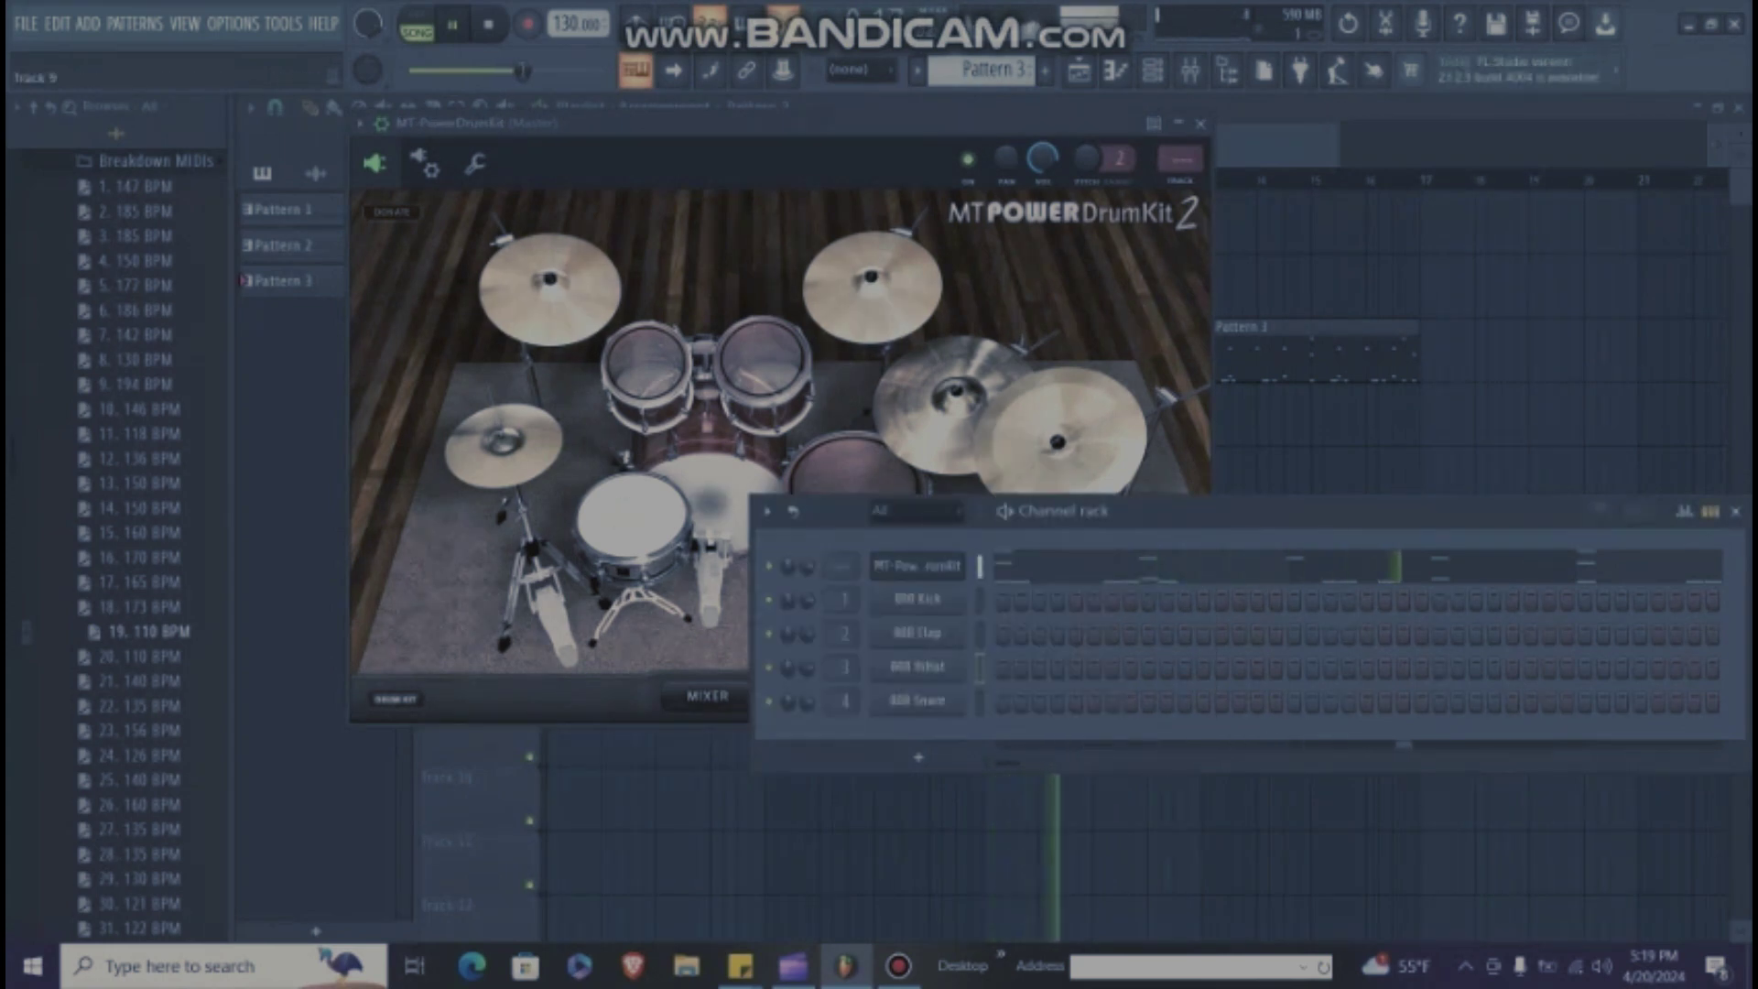
left_click(708, 696)
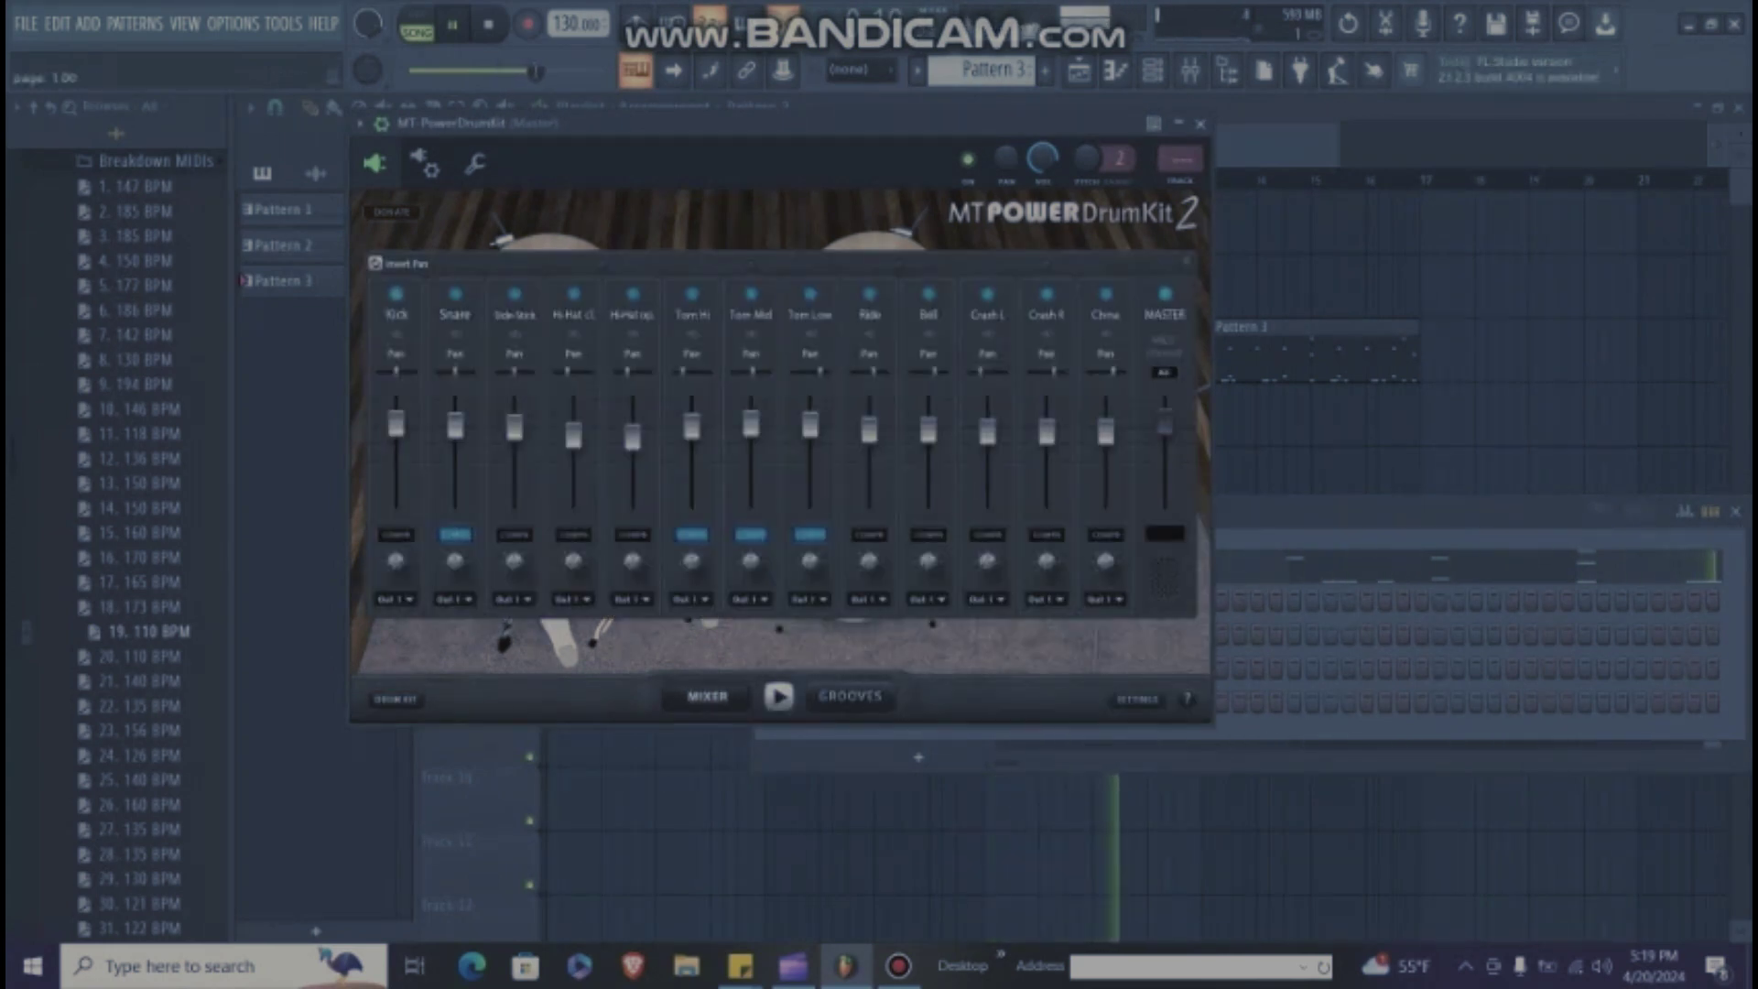
Step: Set the mixer track offsets of MT-PowerDrumKit outputs 1 to 7 to 1 through 7 in the plugin's processing connections
left_click(425, 163)
left_click(453, 212)
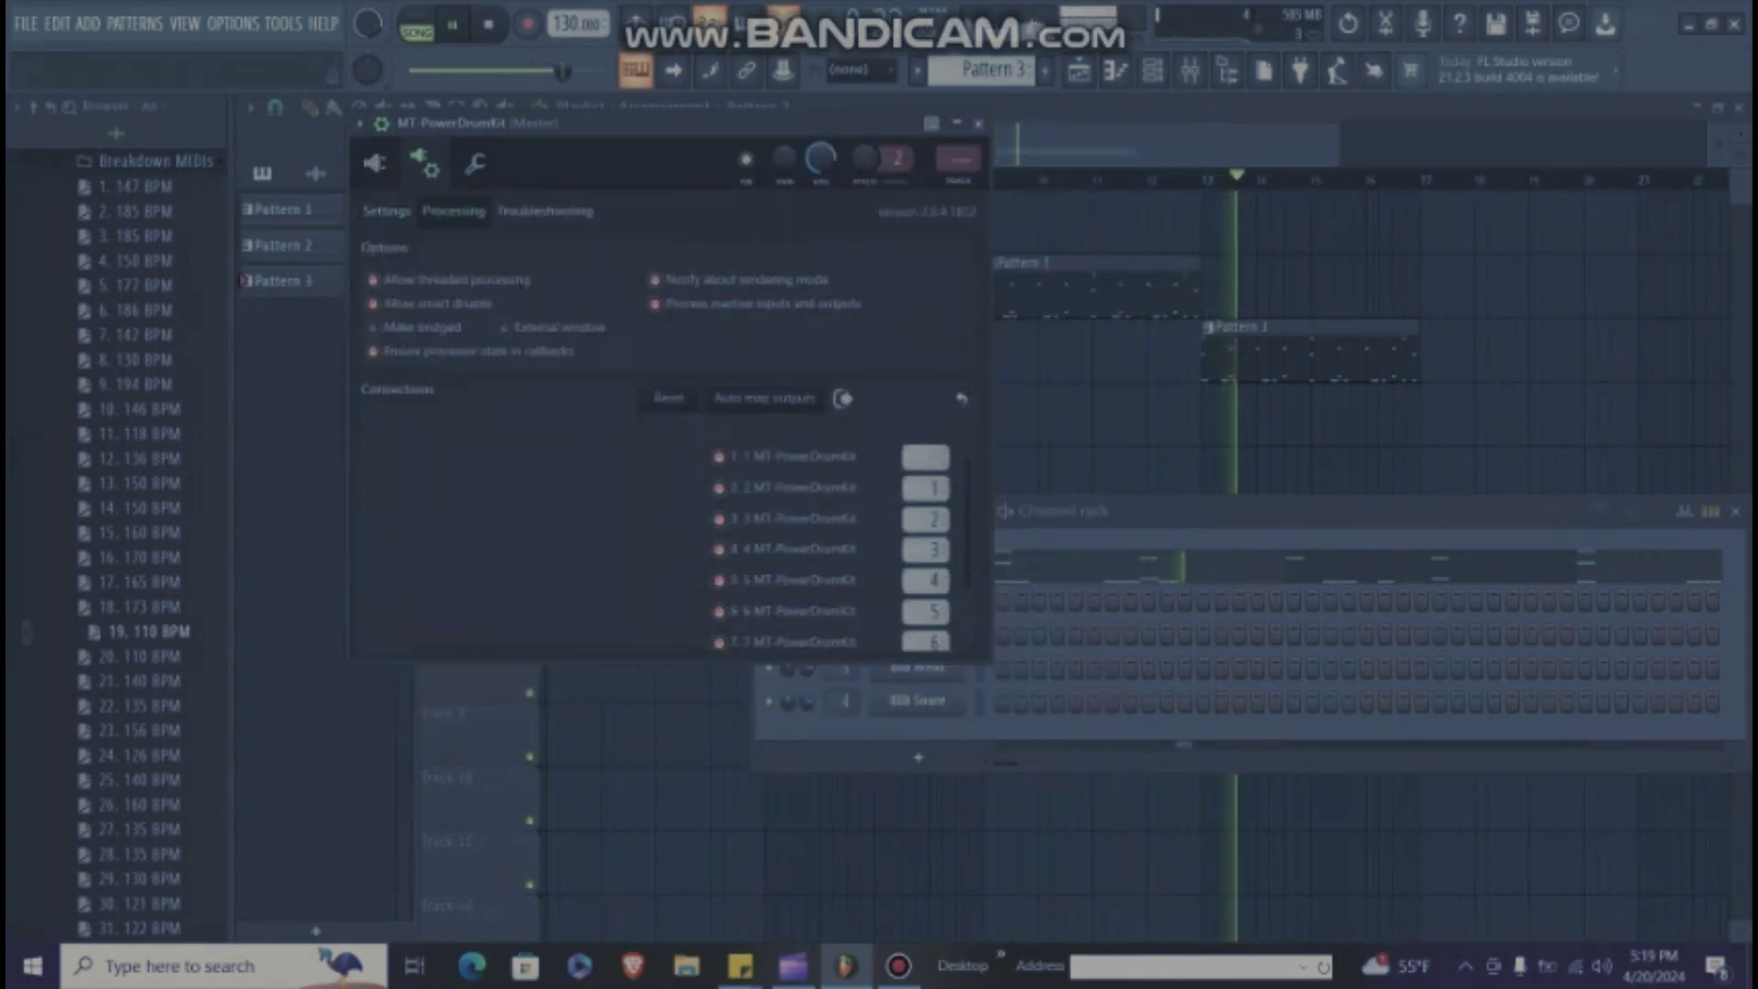
left_click_drag(926, 457, 926, 480)
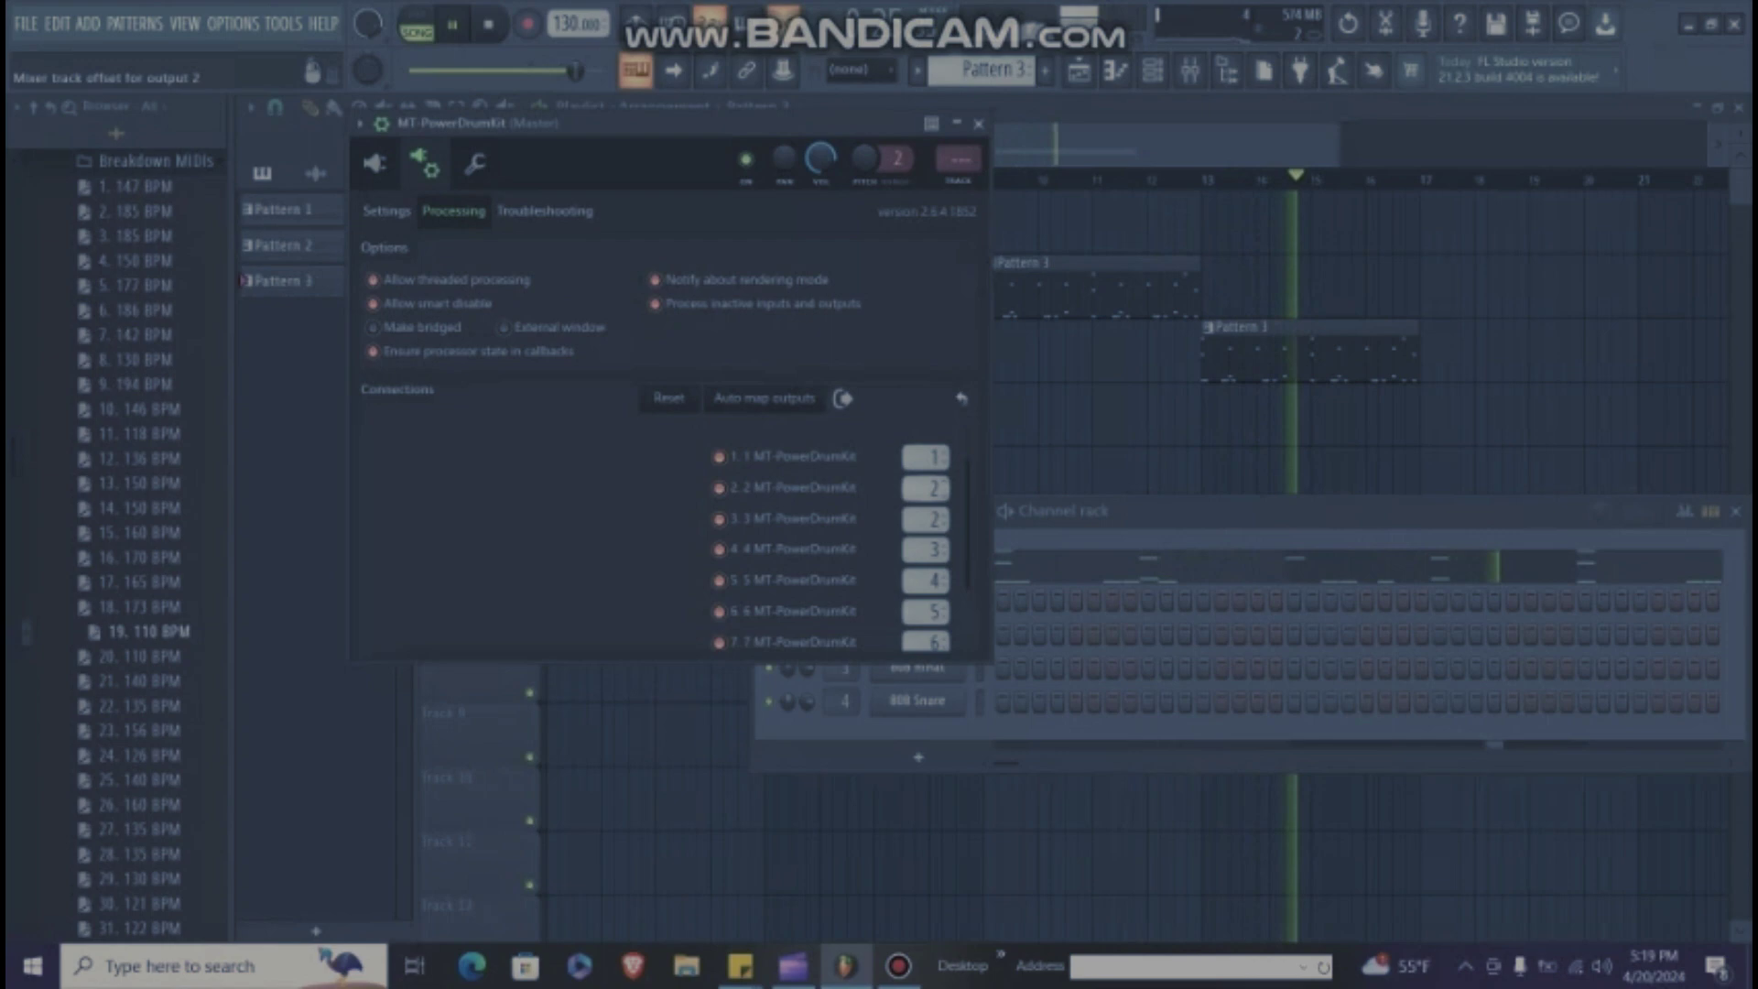
scroll(925, 519, "up", 1)
scroll(924, 549, "up", 1)
scroll(925, 580, "up", 1)
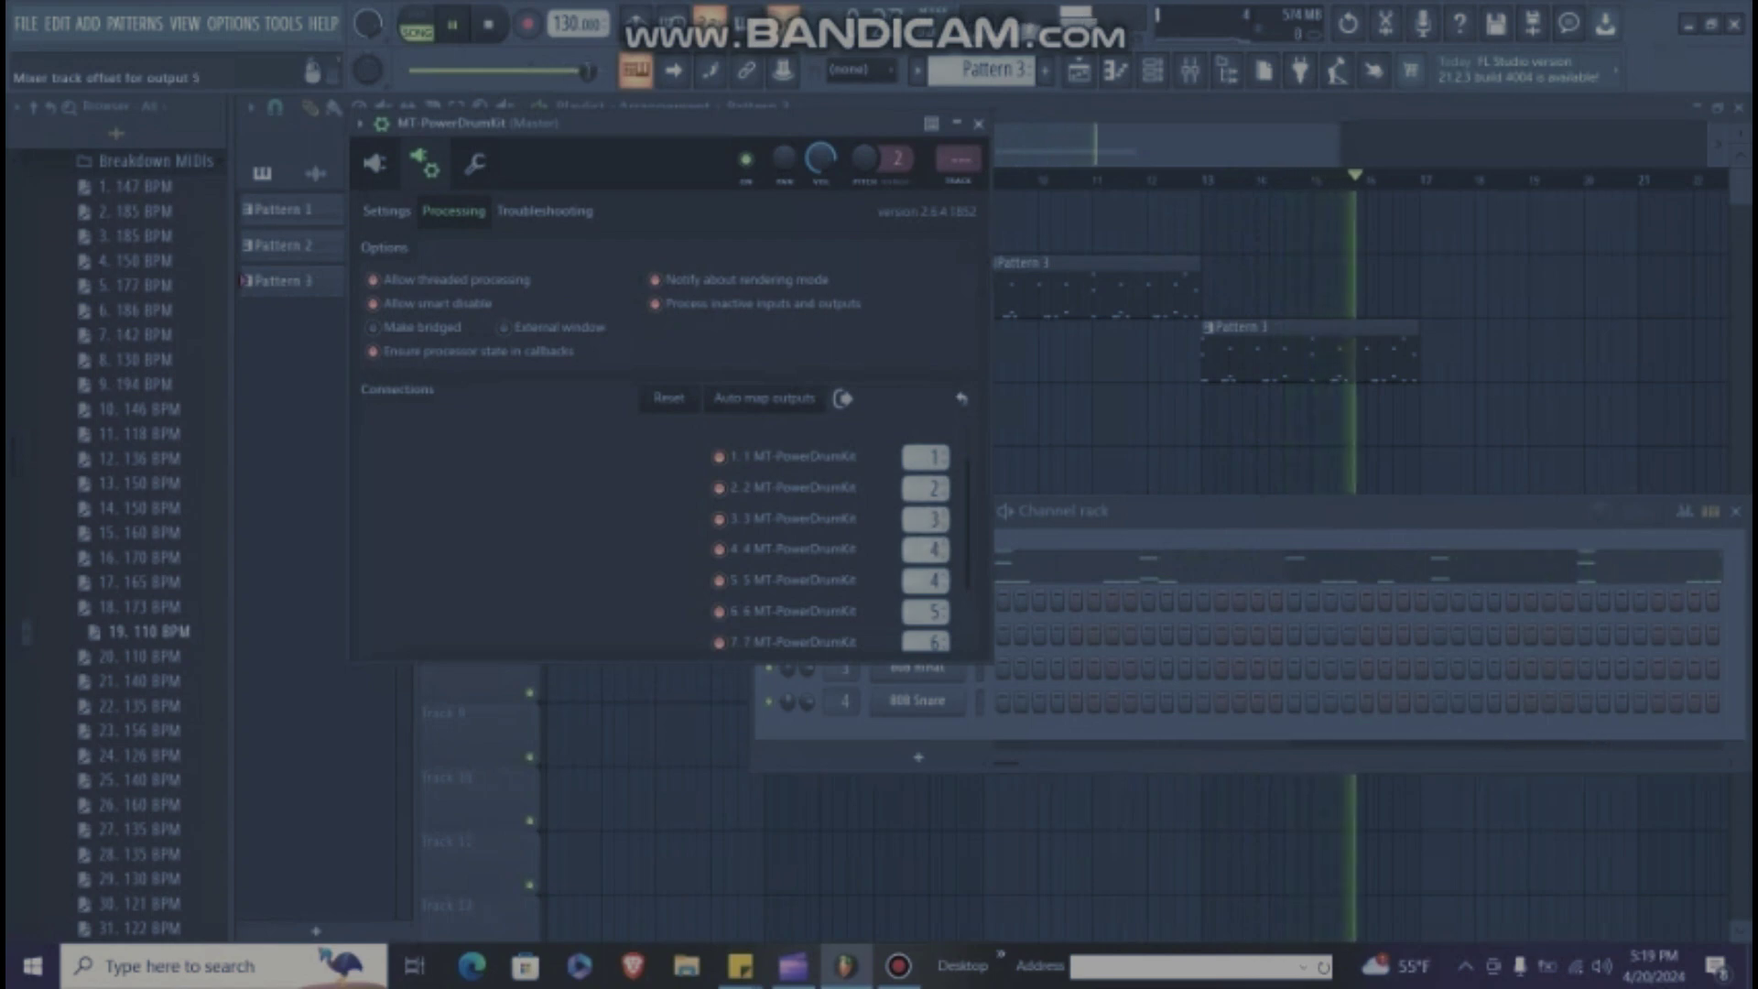
scroll(925, 611, "up", 1)
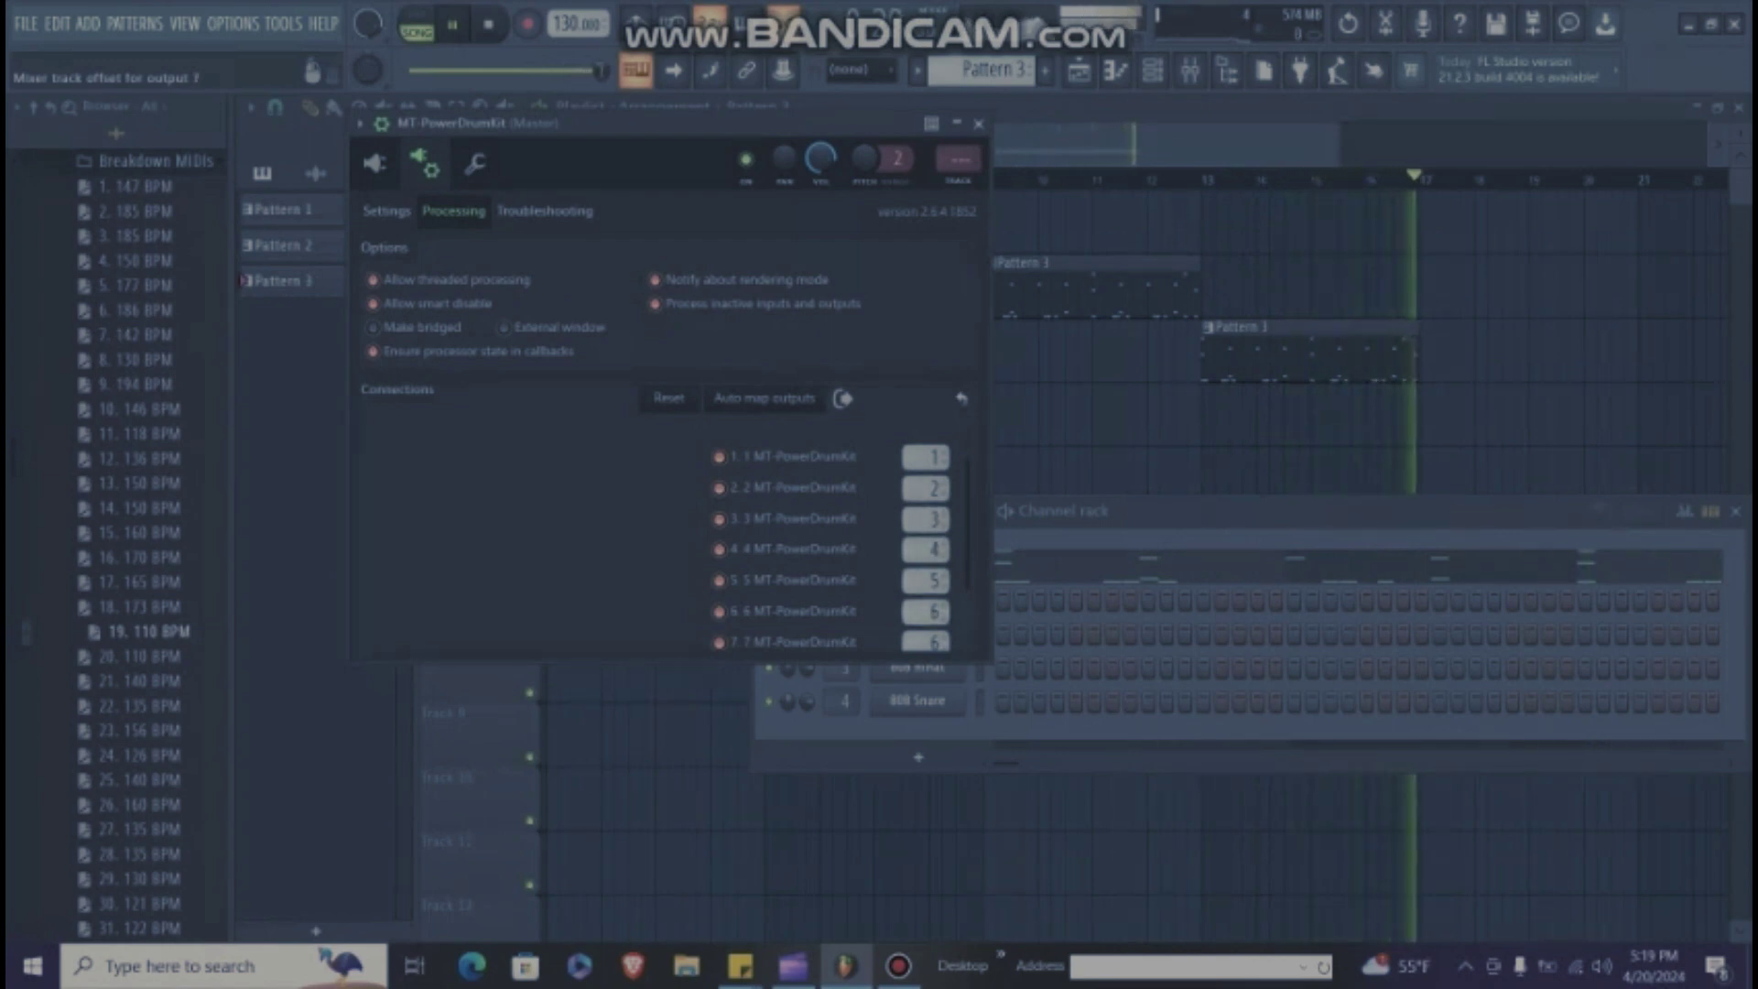
scroll(925, 641, "up", 1)
Step: Set the mixer track offset of output 7 to 8 and of output 8 to 9
left_click_drag(968, 566, 968, 634)
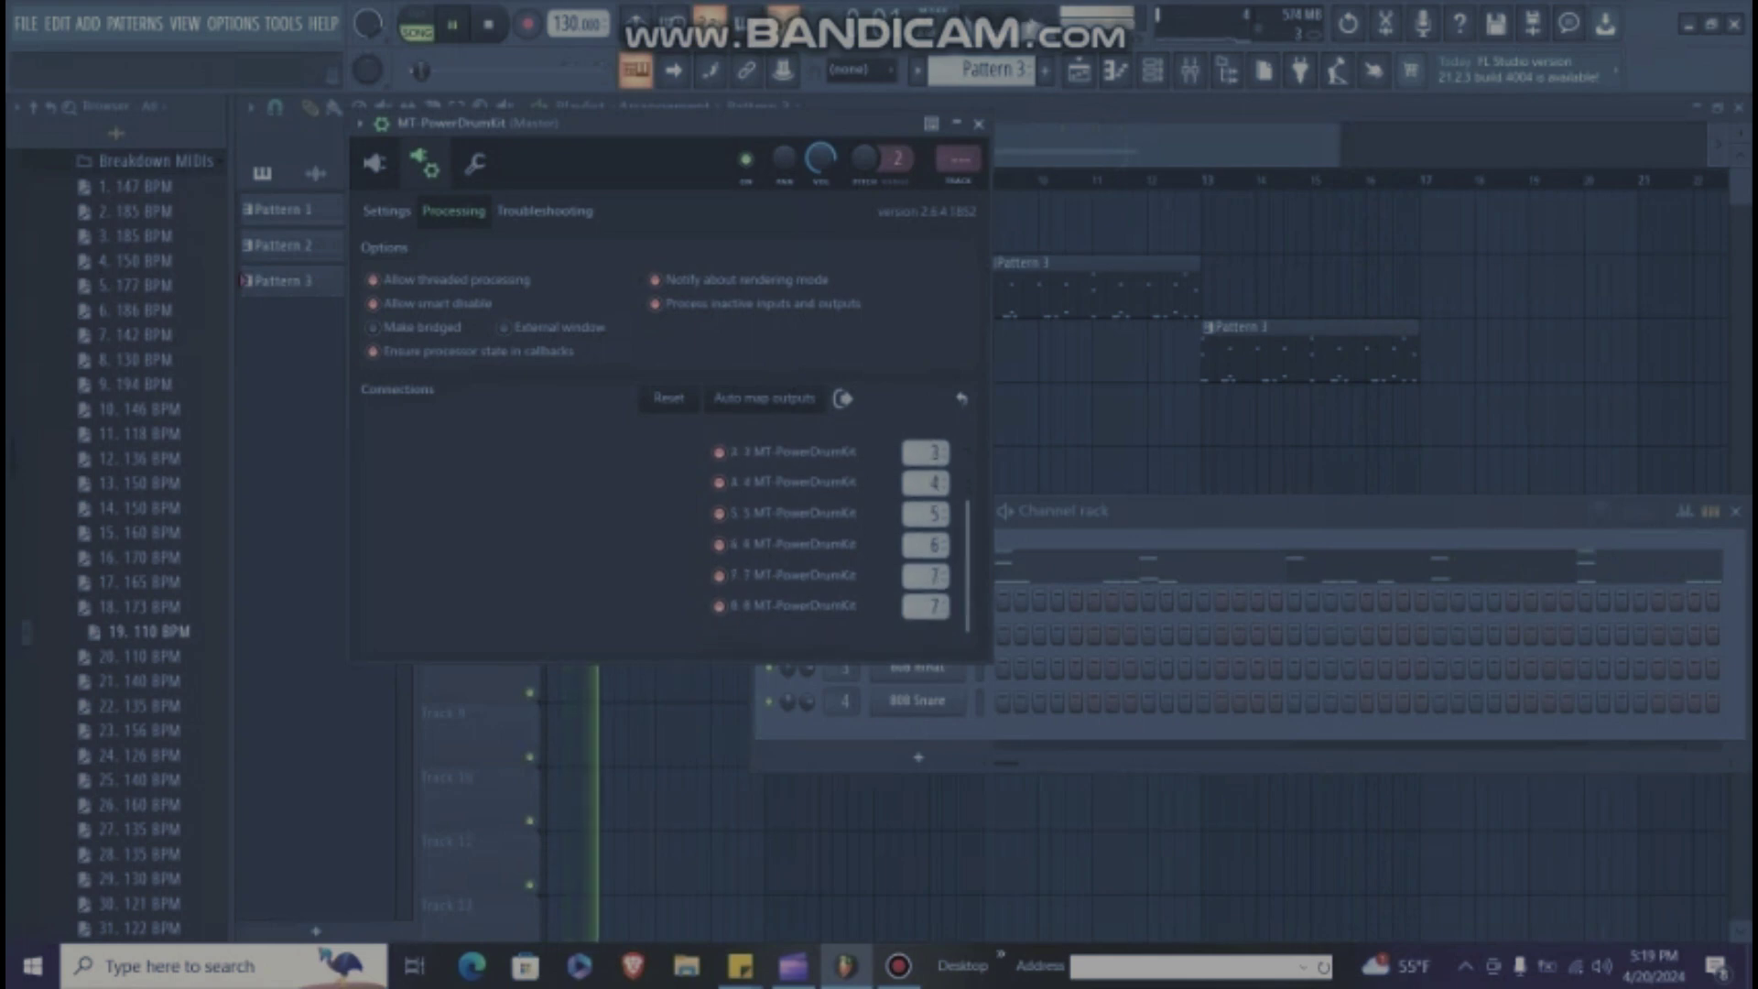
scroll(925, 599, "up", 1)
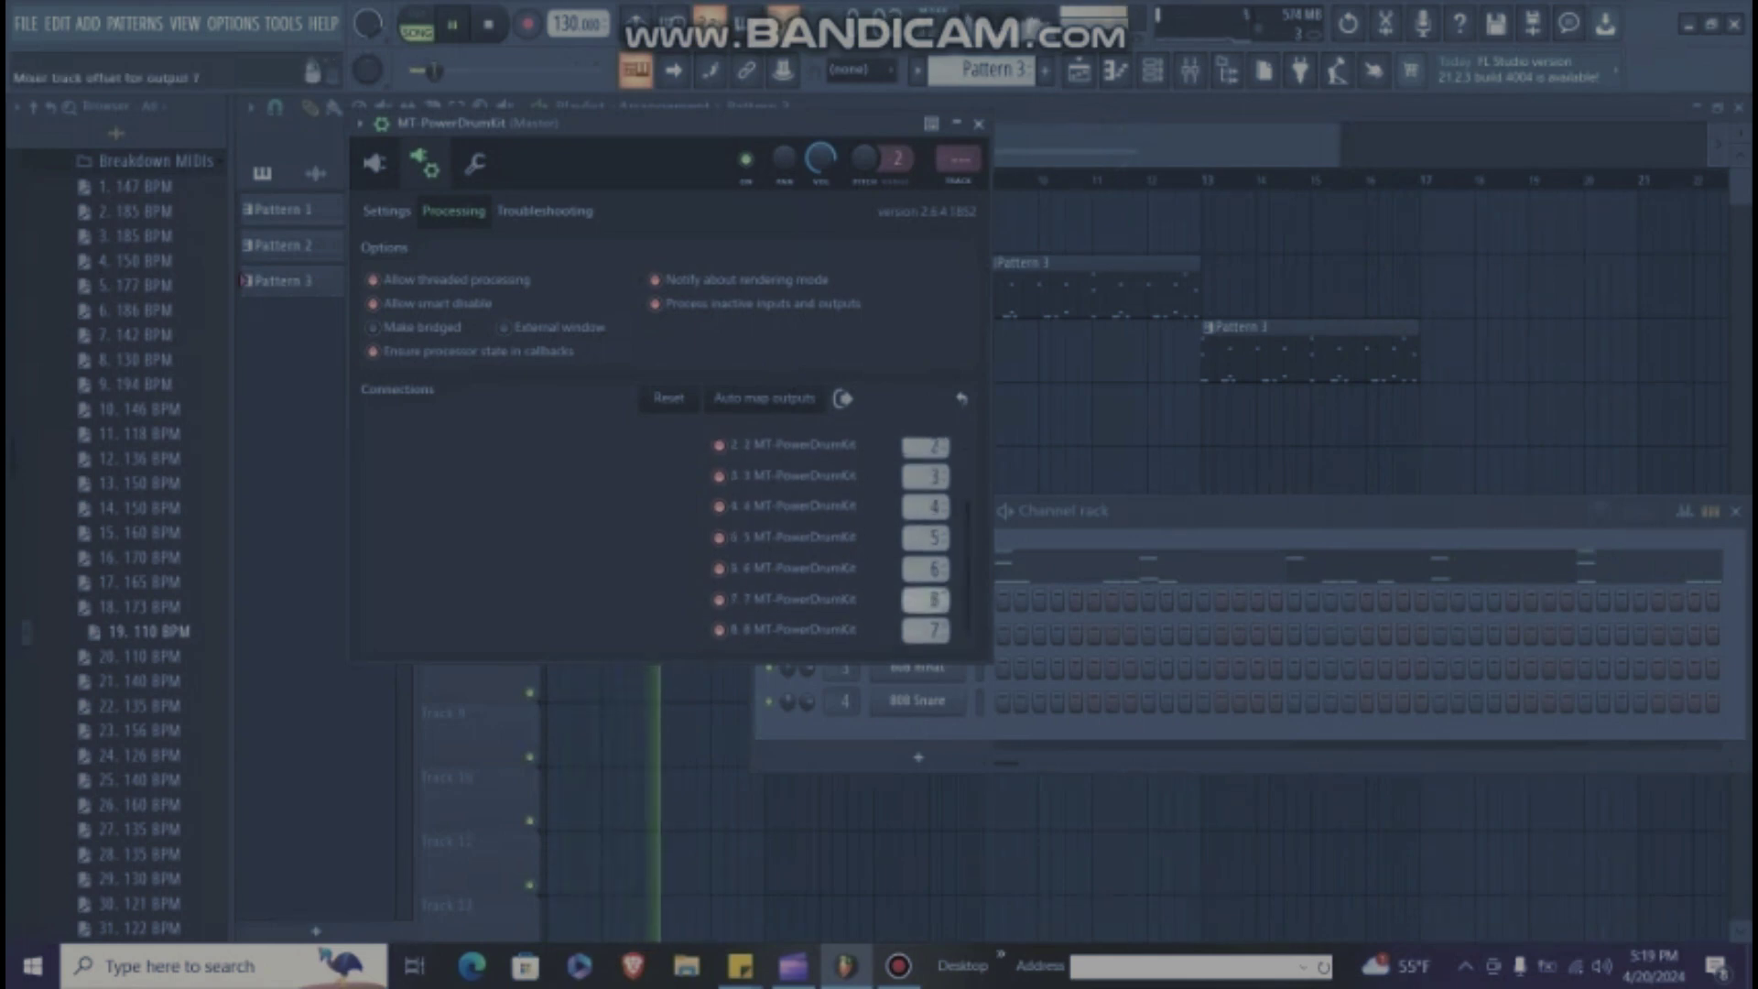
scroll(925, 630, "up", 2)
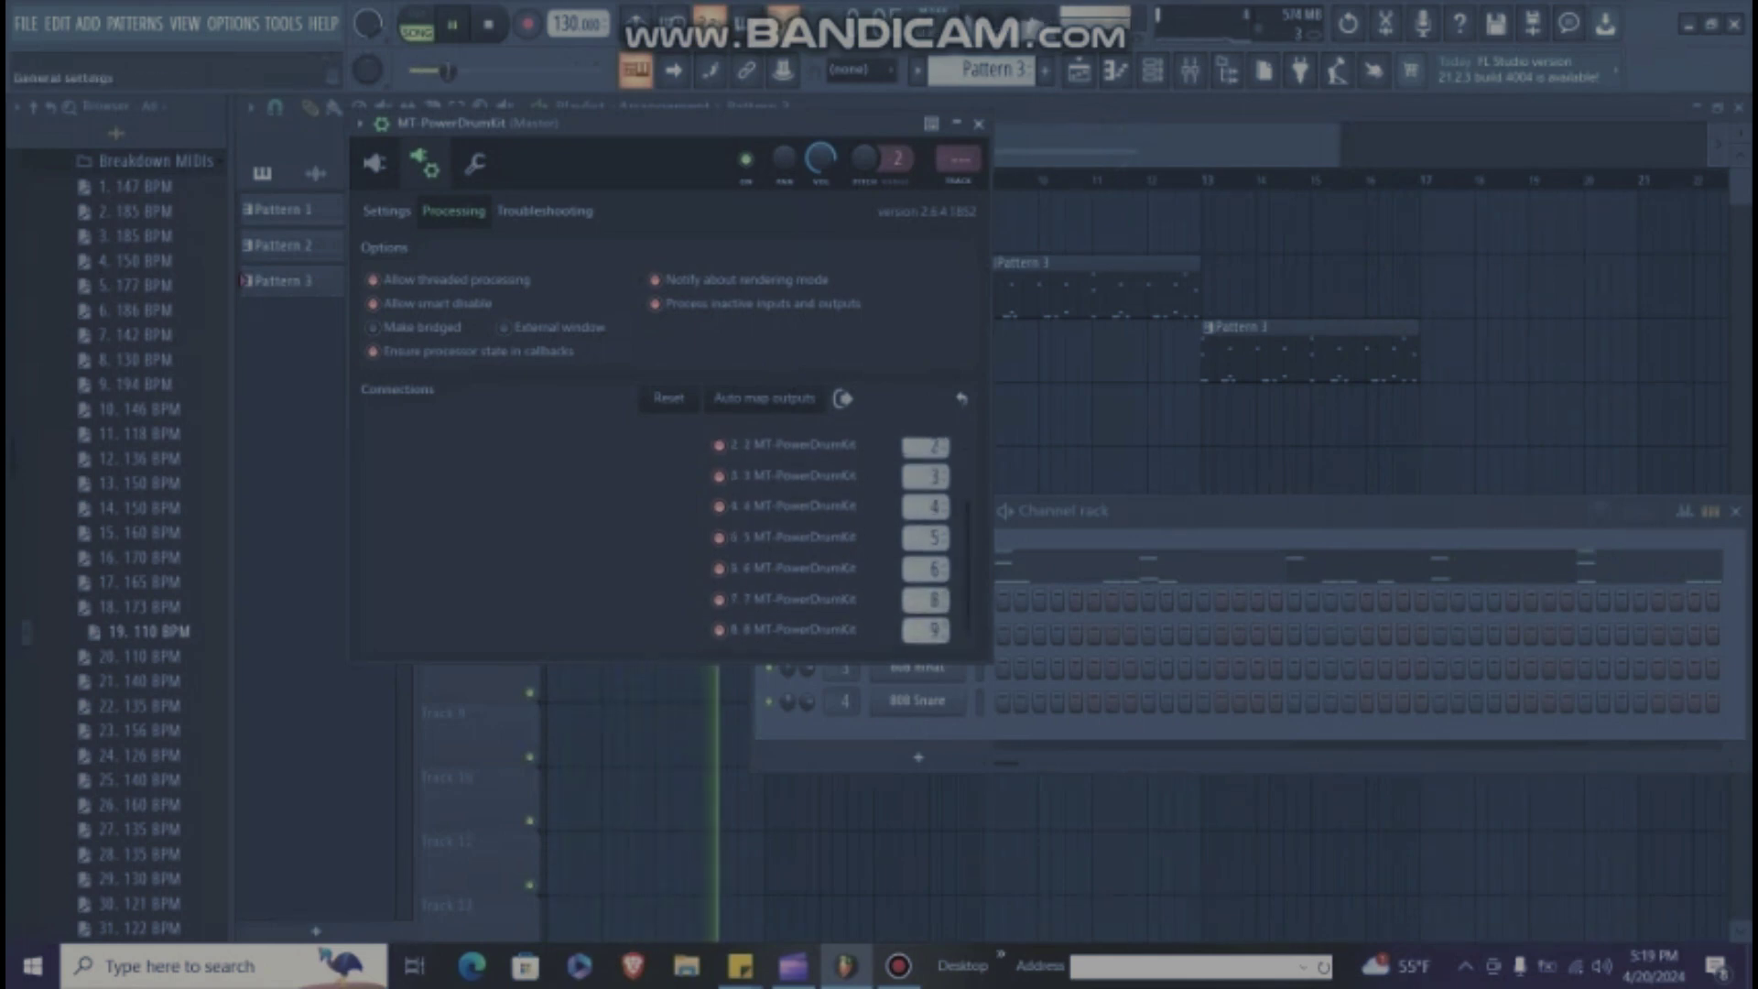
Step: Assign the Snare and Side-Stick channels in the MT-PowerDrumKit mixer to Out 2
left_click(375, 163)
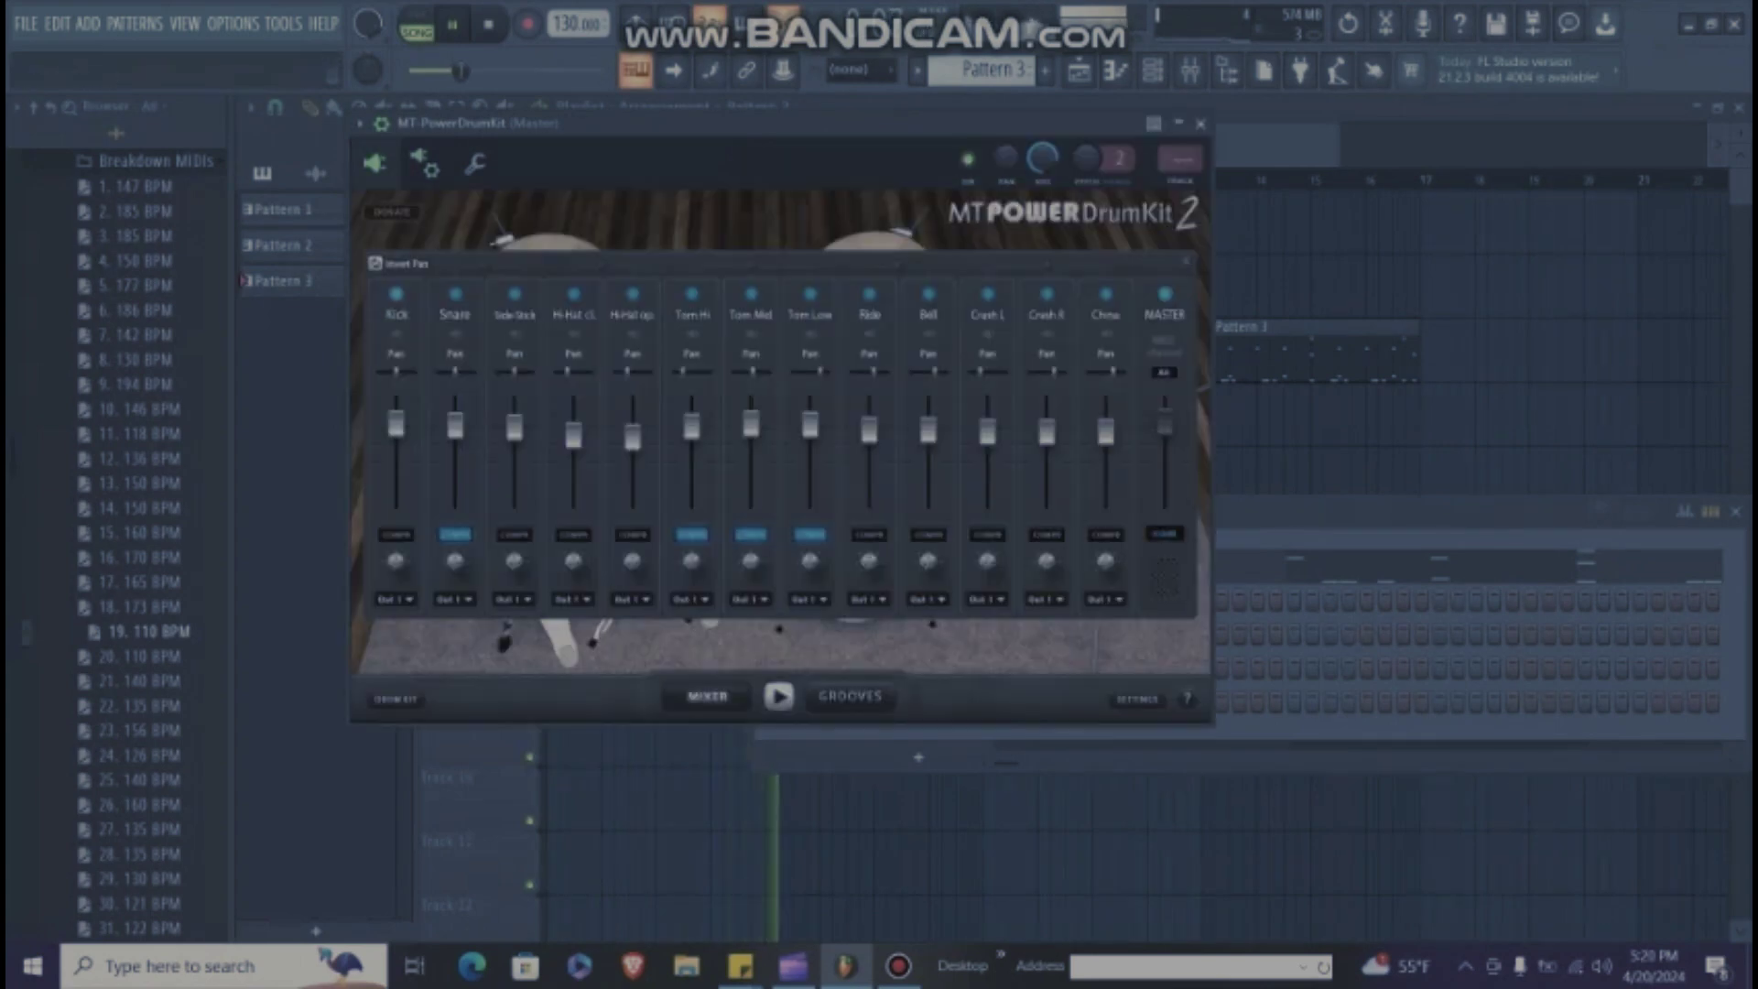
left_click(455, 599)
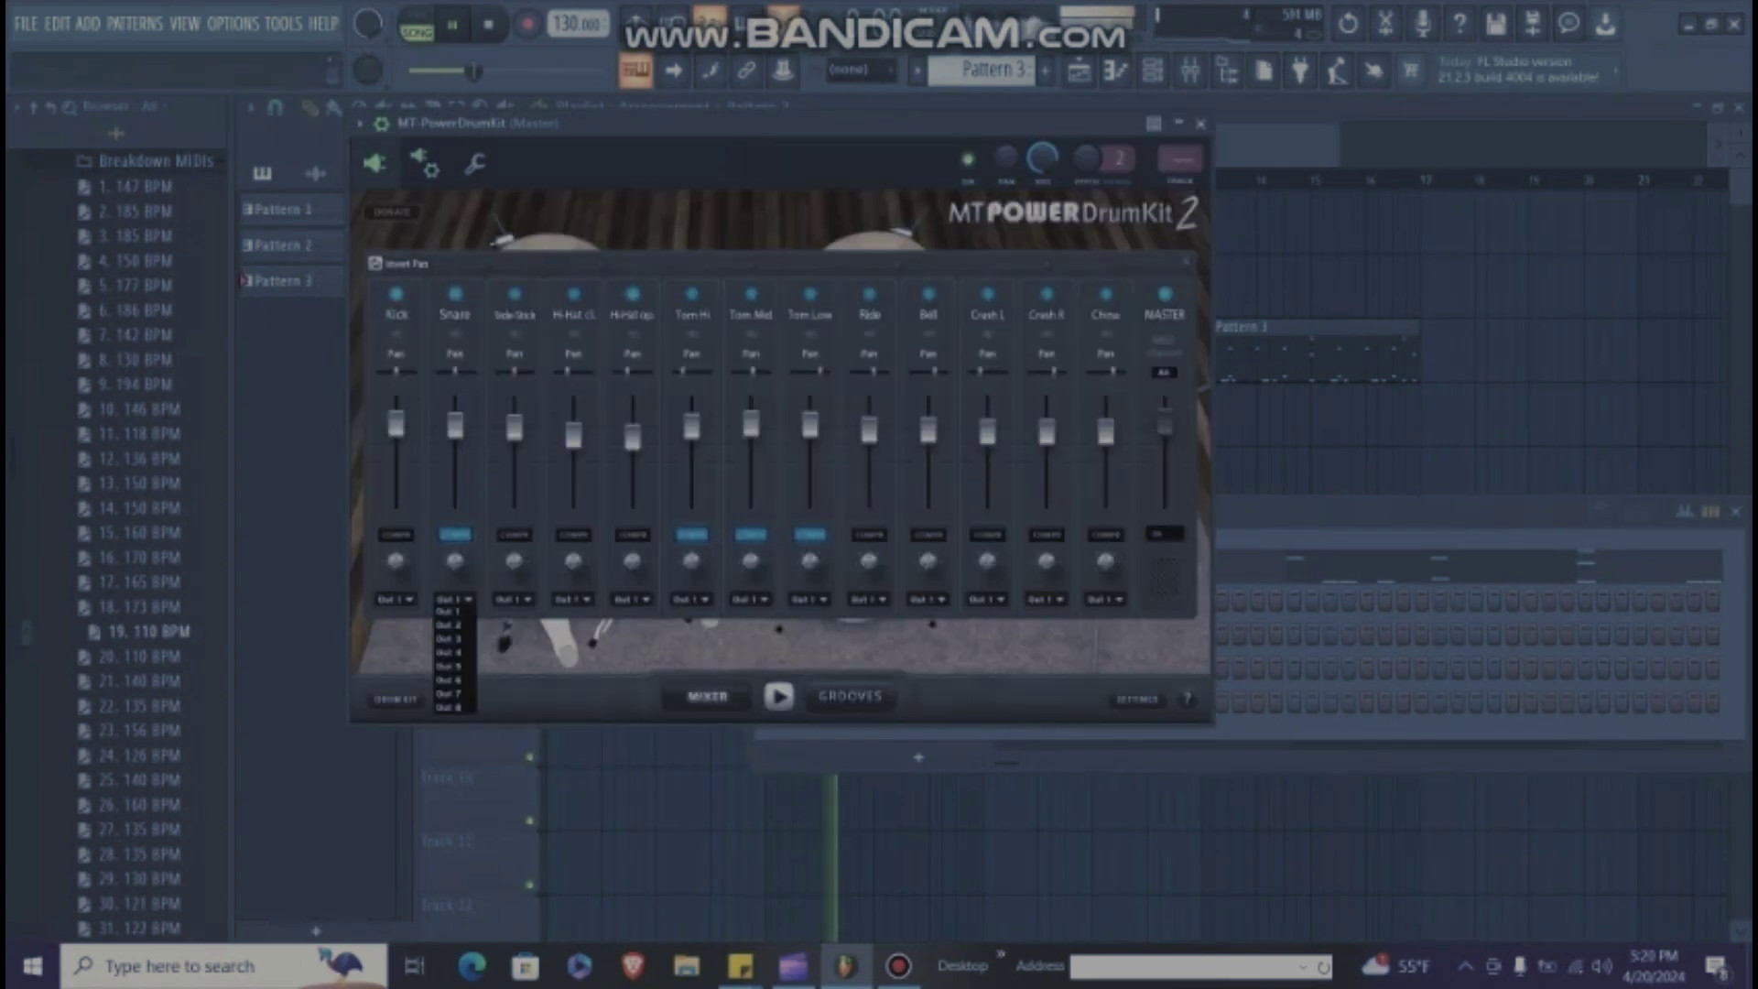
left_click(448, 625)
left_click(513, 599)
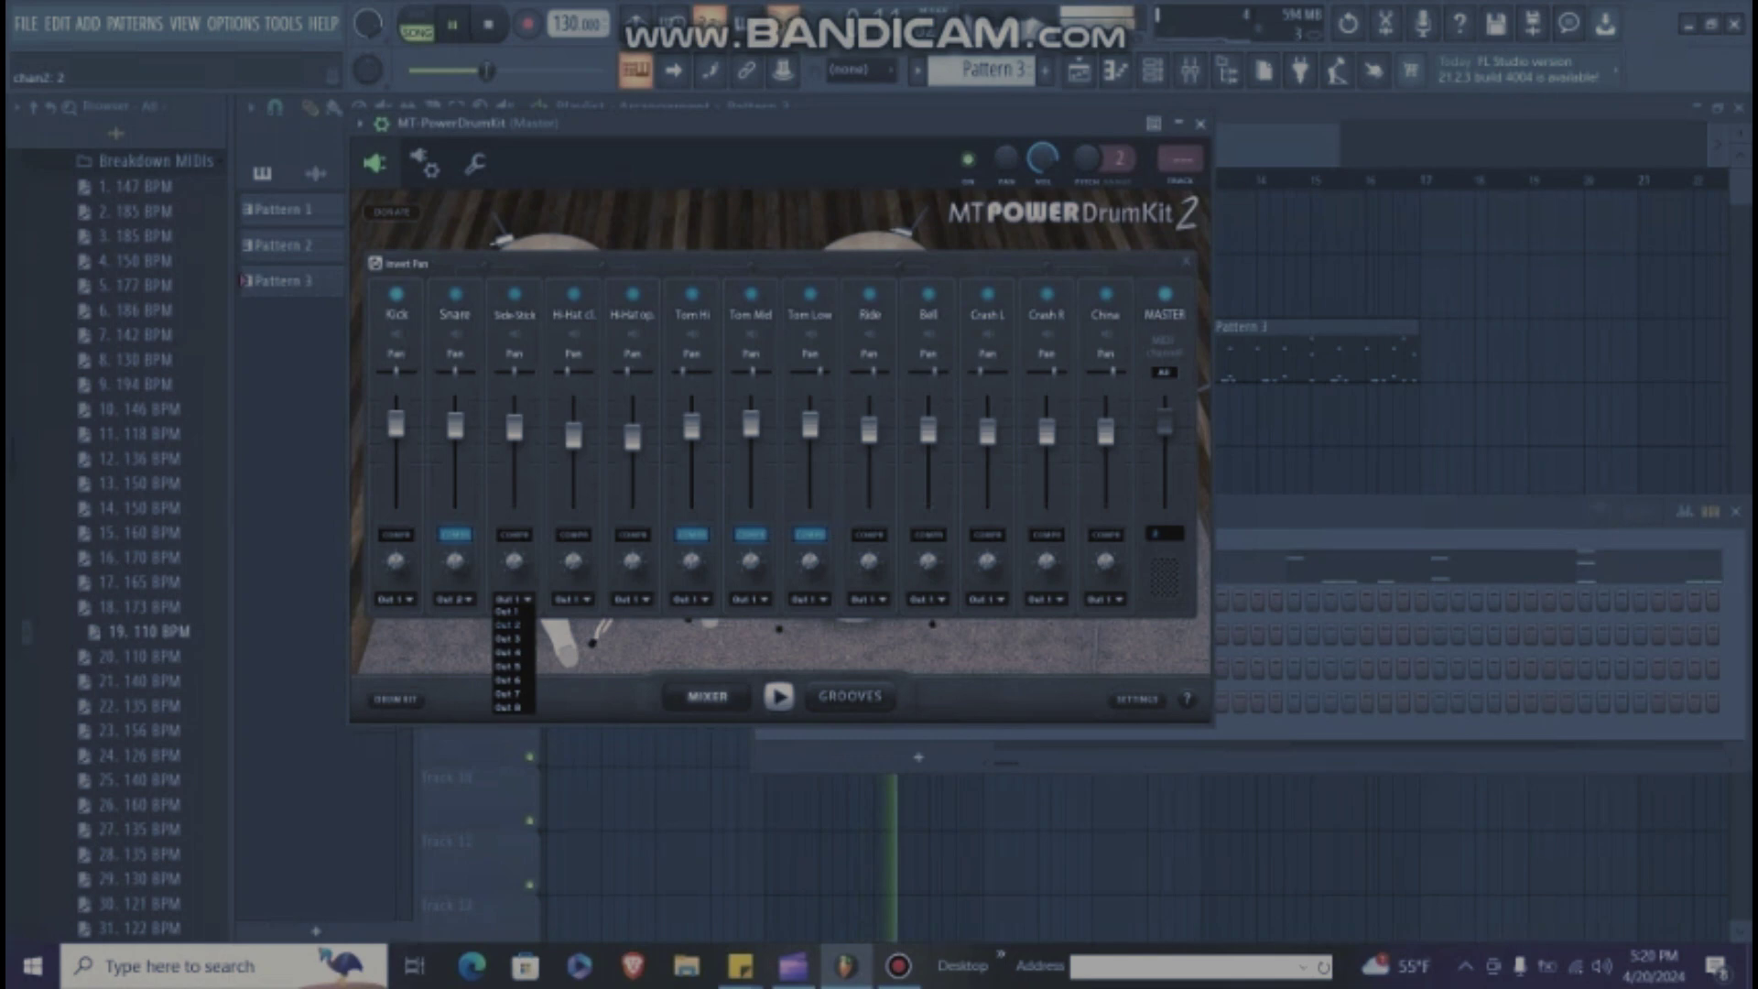
left_click(504, 624)
Step: Assign the closed and open Hi-Hat channels to Out 3
left_click(573, 599)
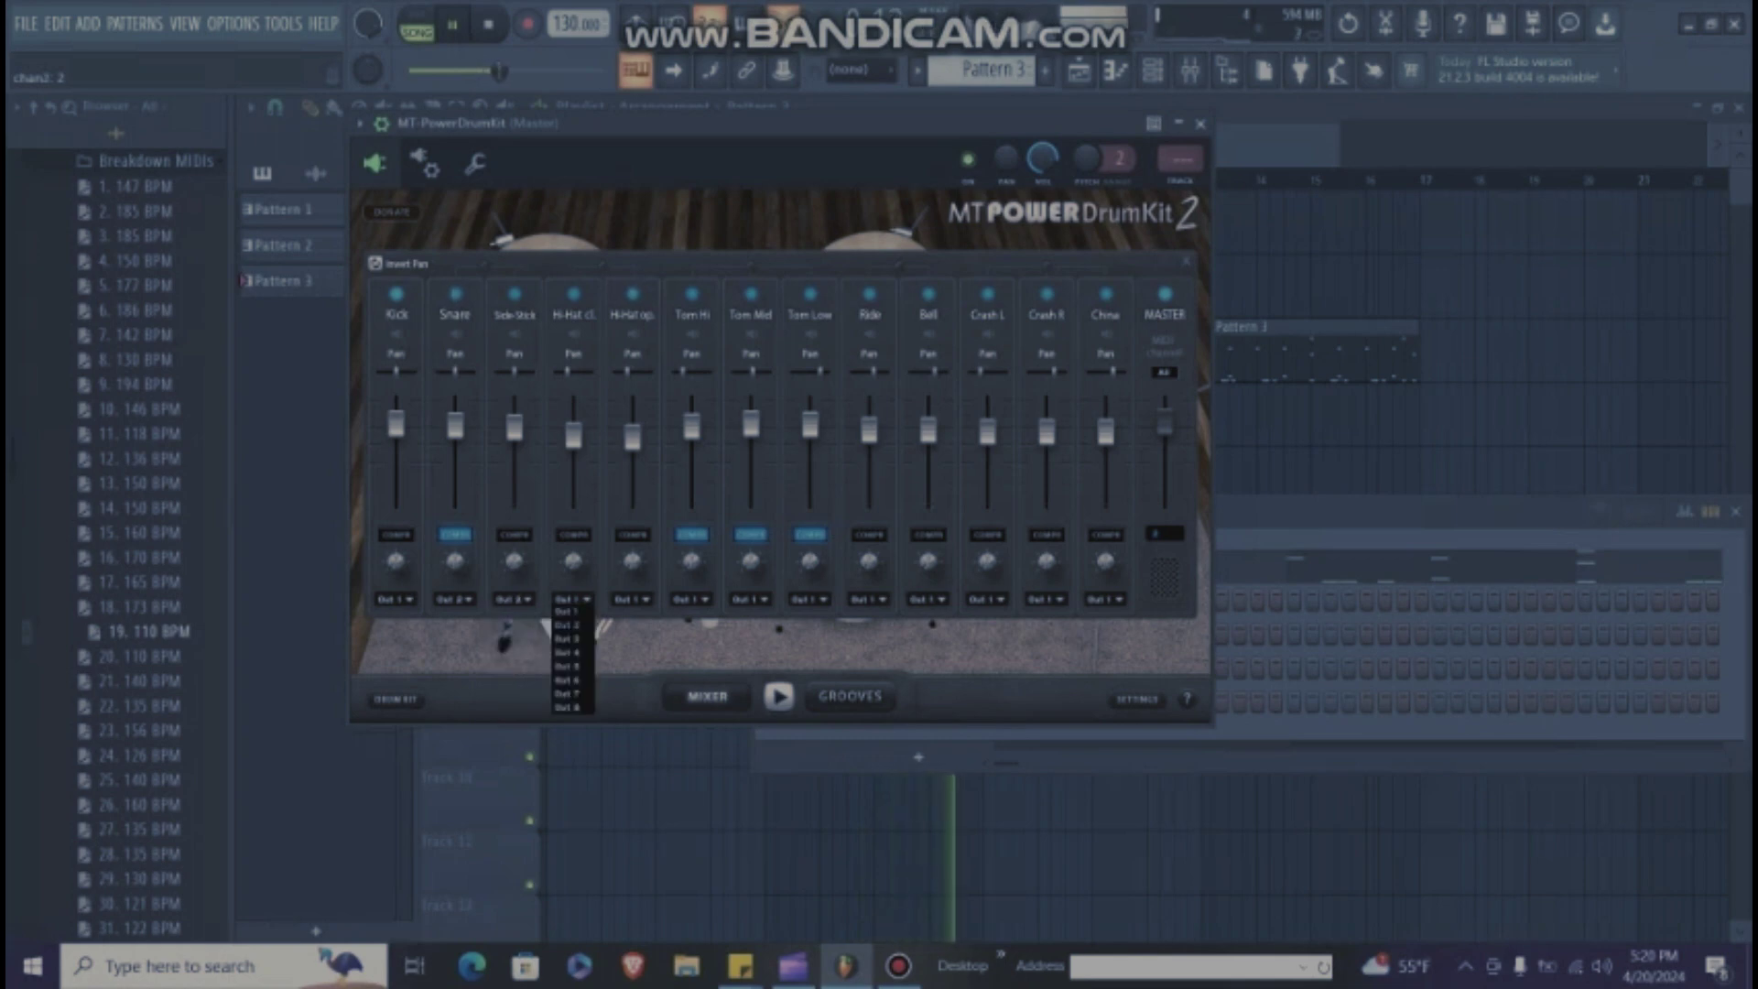
left_click(564, 638)
left_click(632, 599)
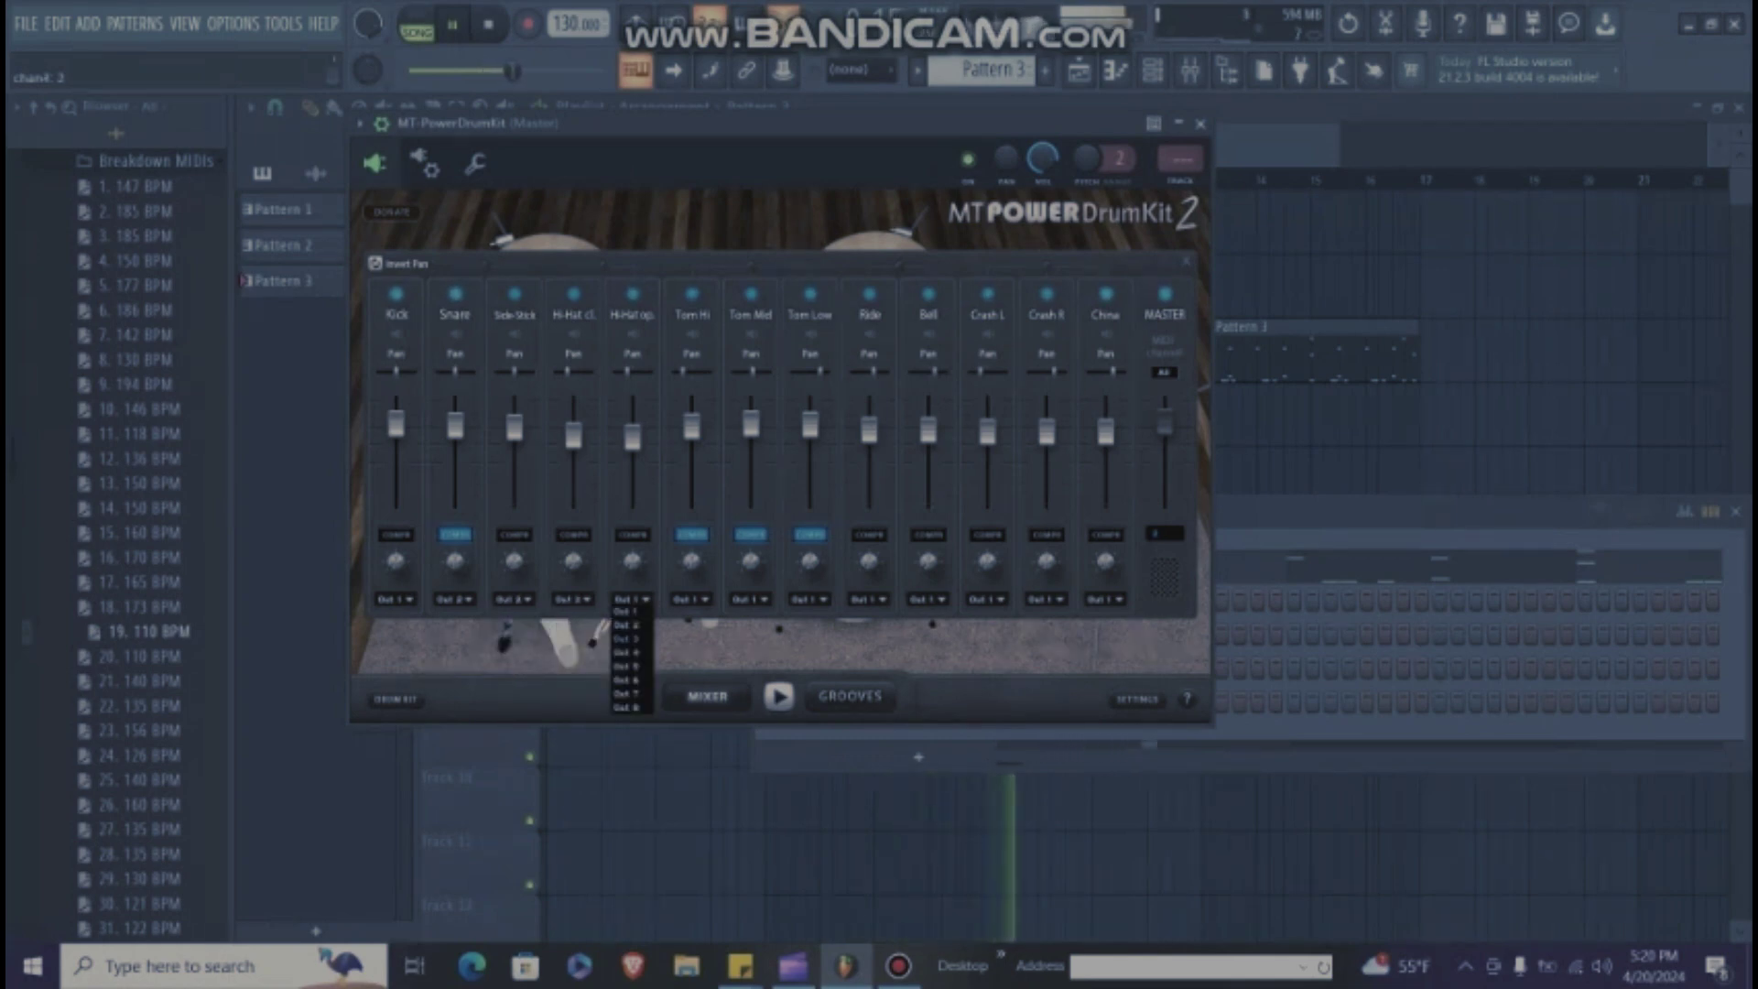
left_click(623, 639)
Step: Assign the Tom Hi, Tom Mid and Tom Low channels to Out 4
left_click(692, 599)
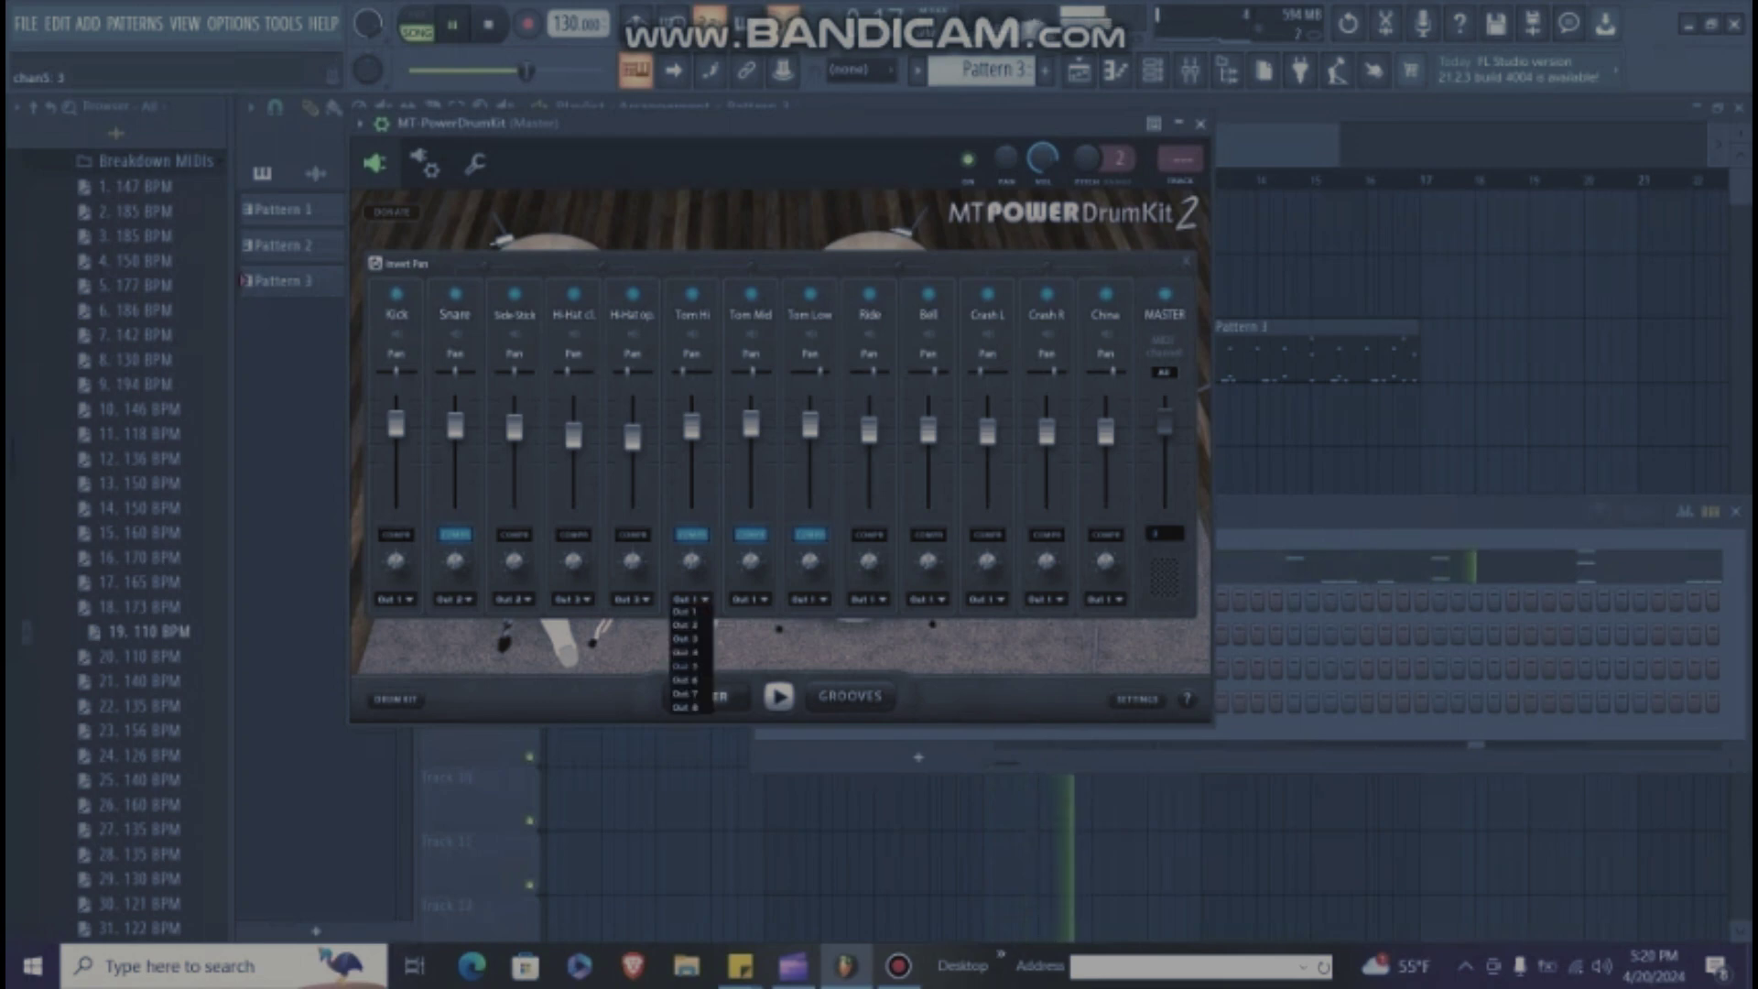
left_click(685, 652)
left_click(751, 599)
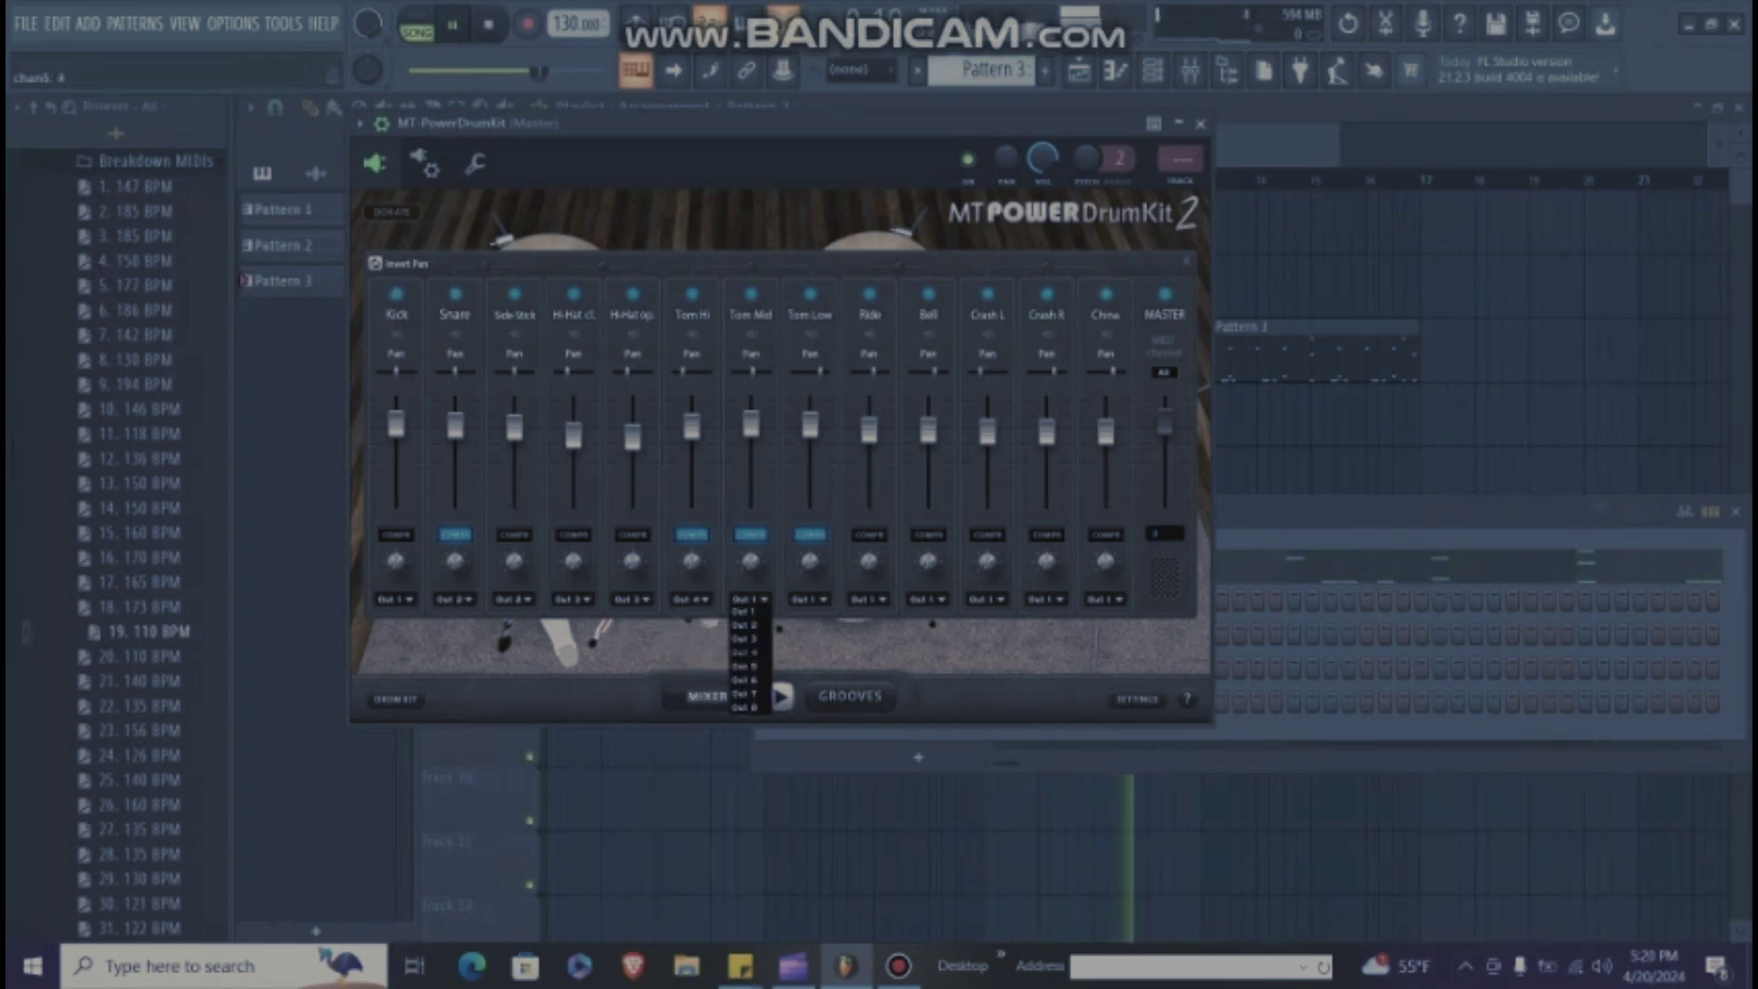
left_click(745, 652)
left_click(810, 599)
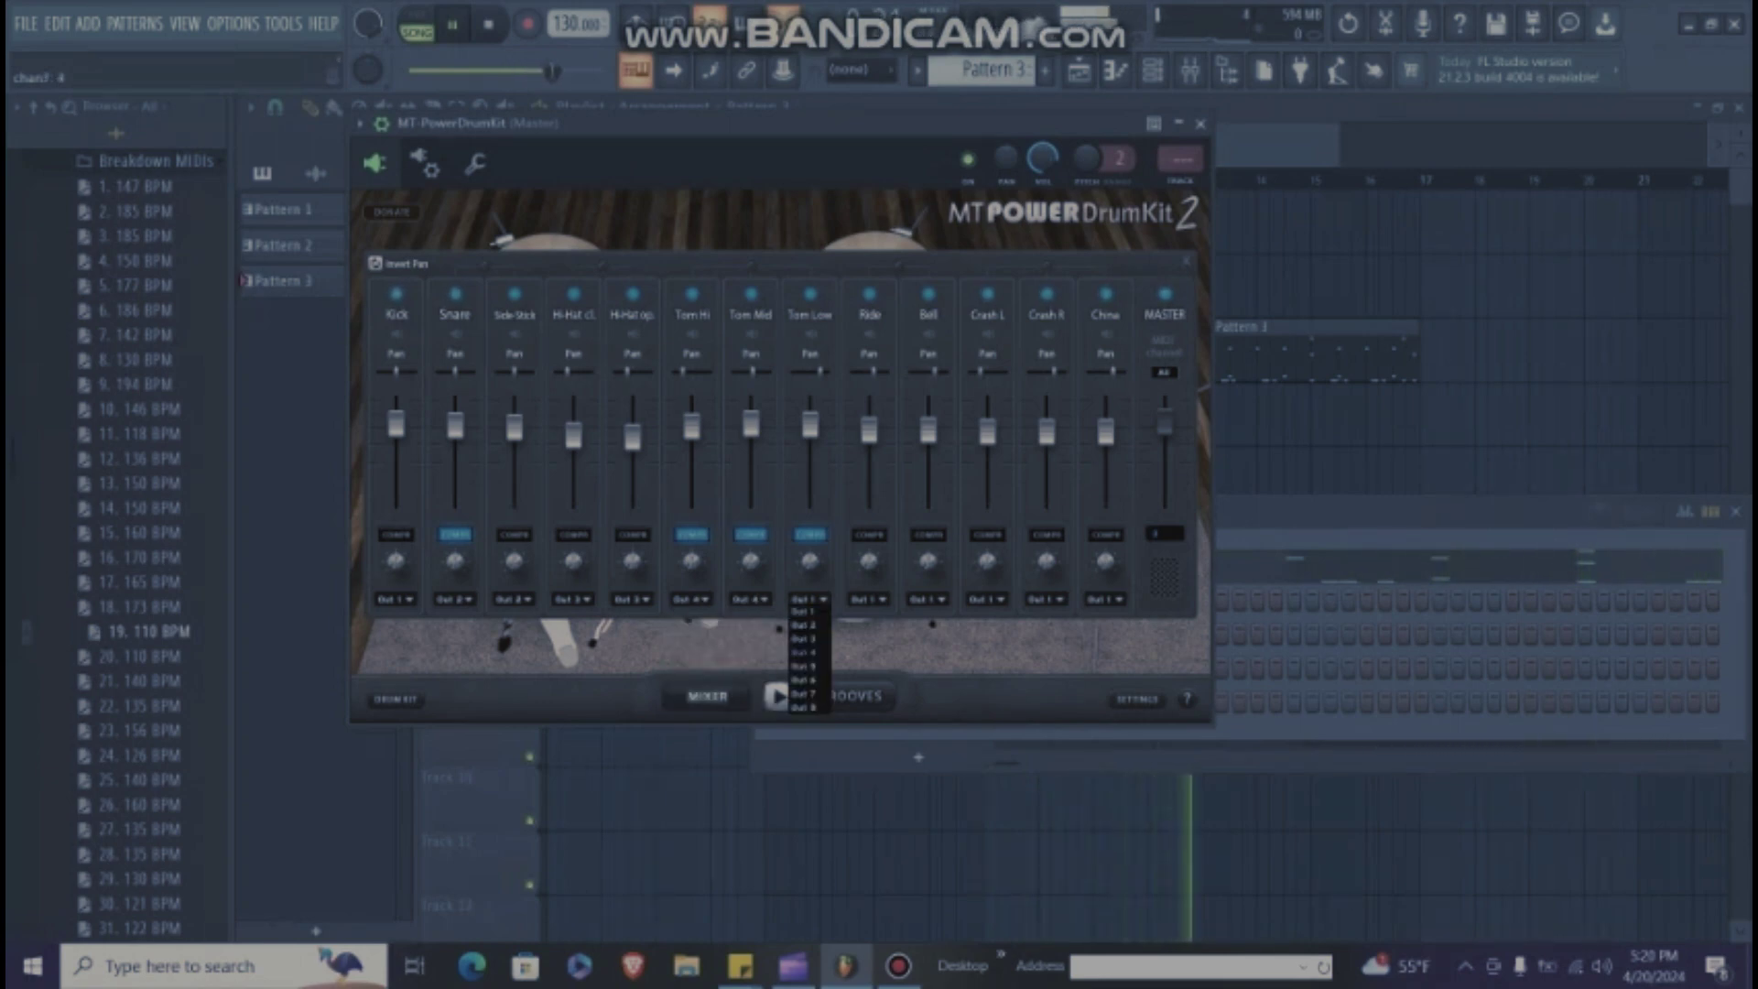
left_click(803, 652)
Step: Assign the Ride channel to Out 5, the Bell channel to Out 6 and the Crash L channel to Out 7
left_click(869, 599)
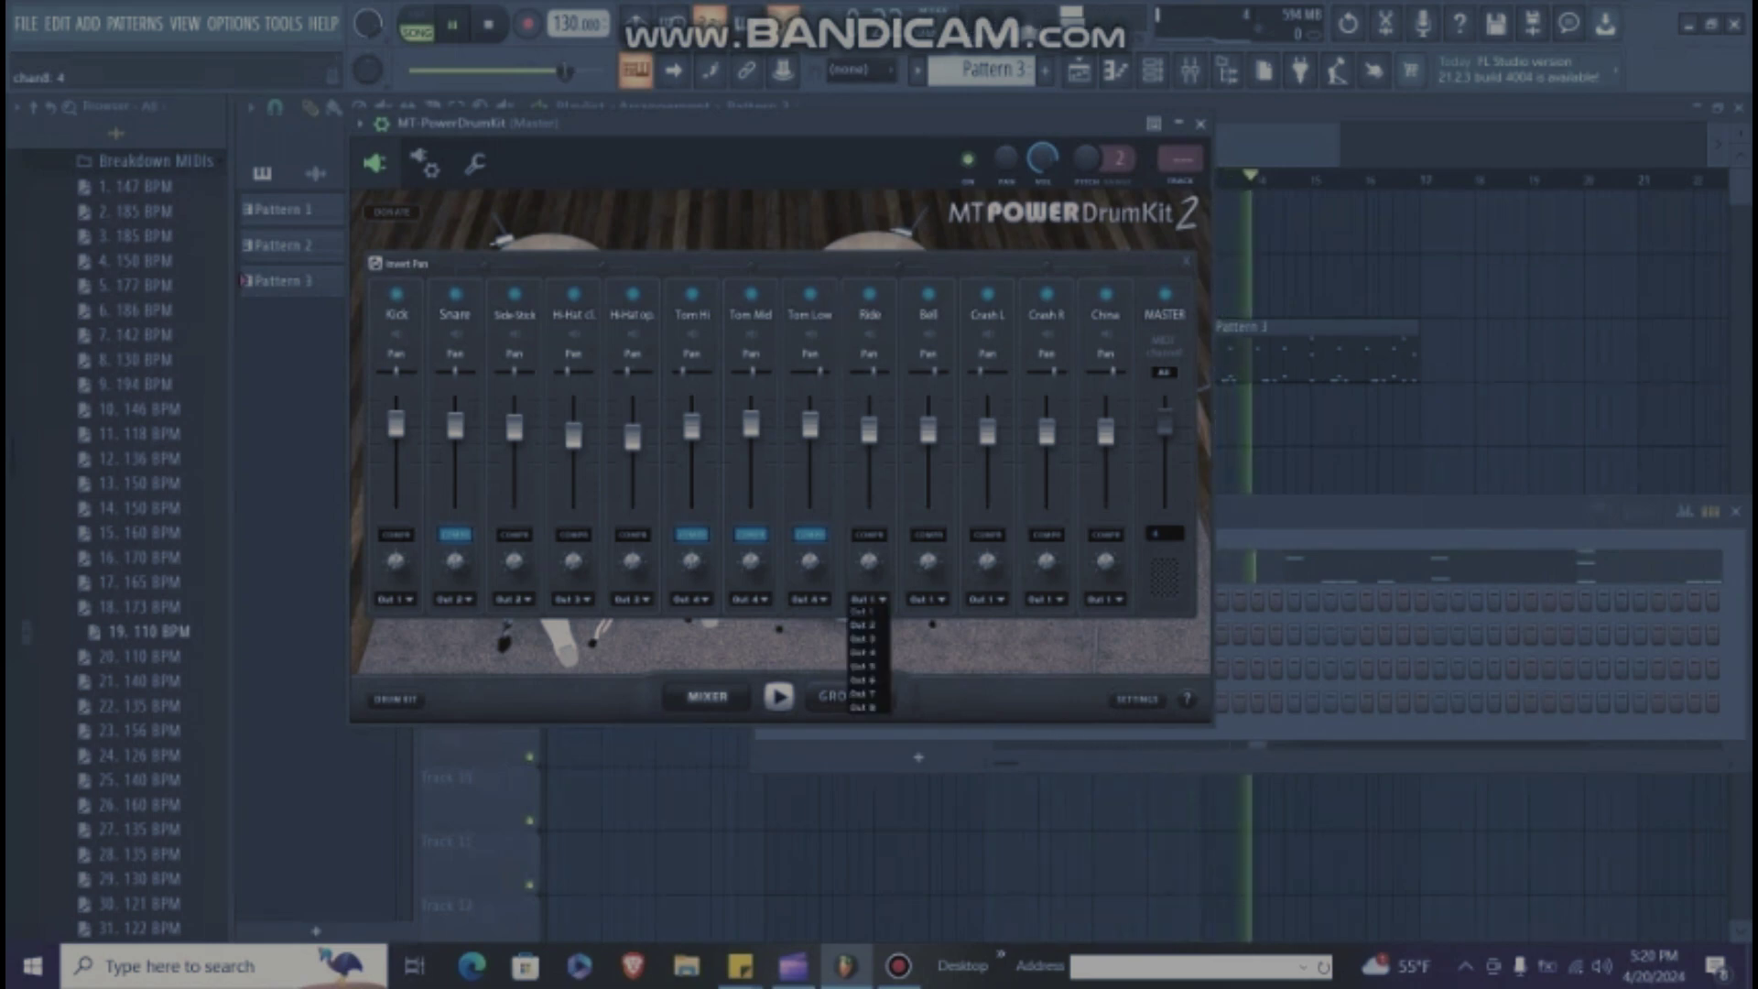
left_click(862, 666)
left_click(927, 599)
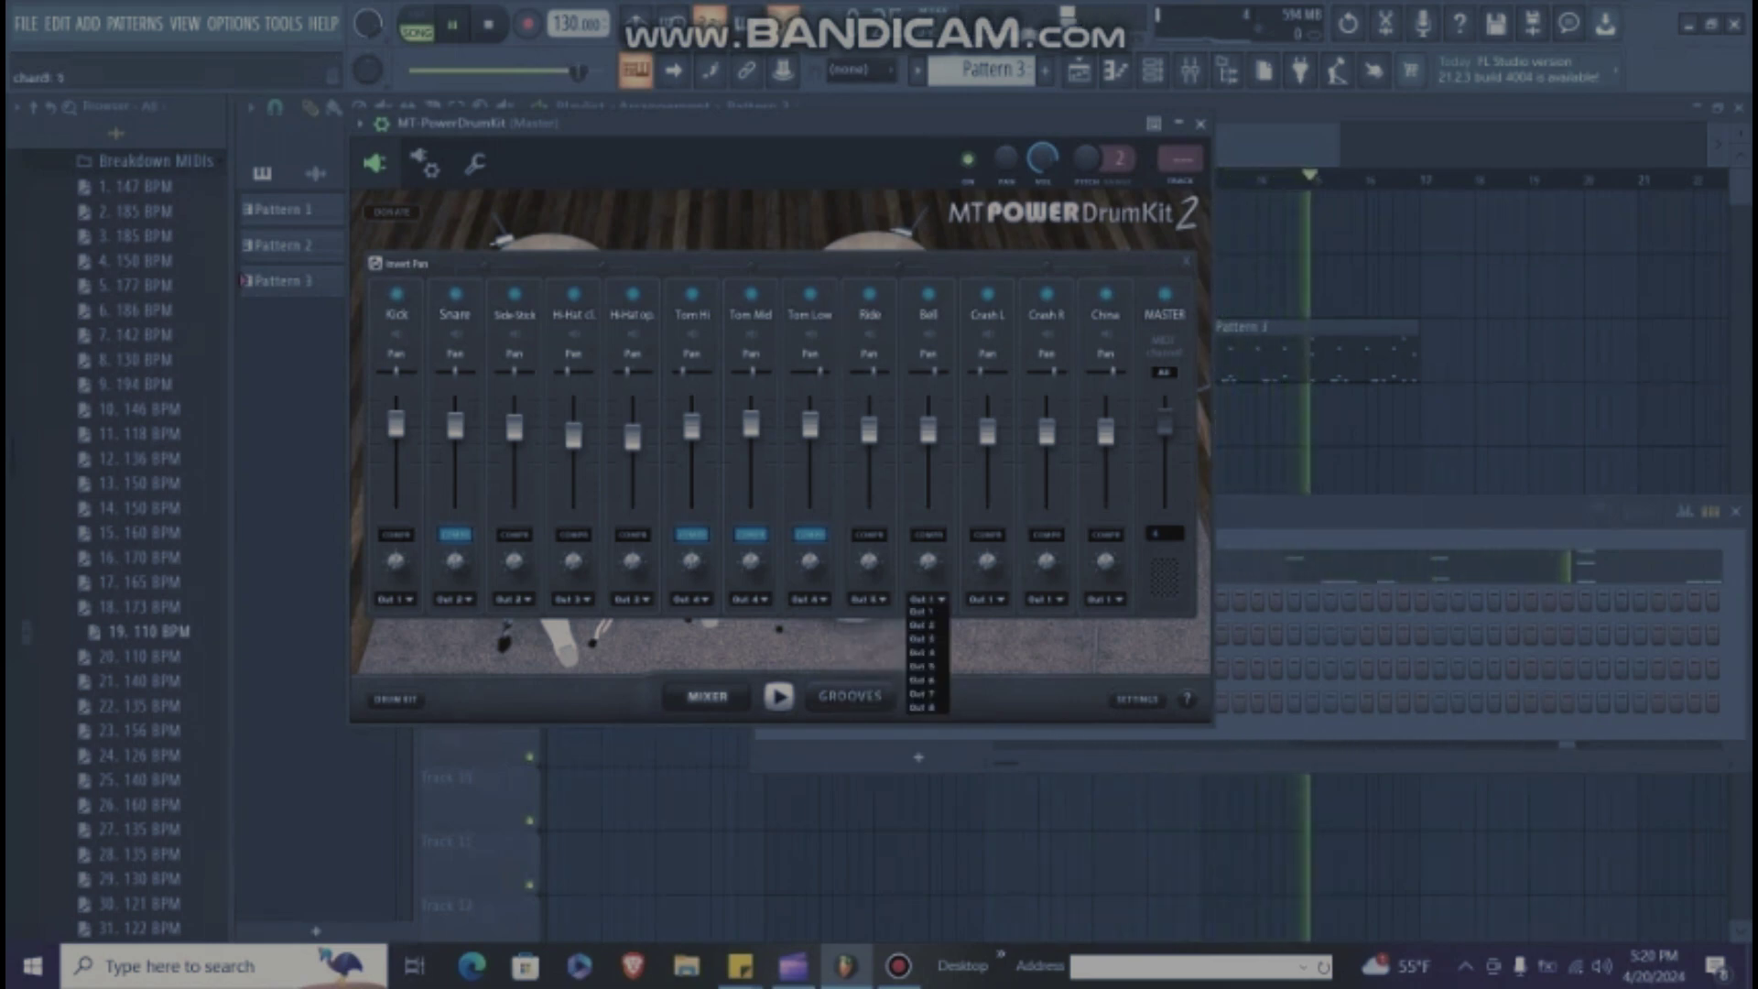
left_click(920, 680)
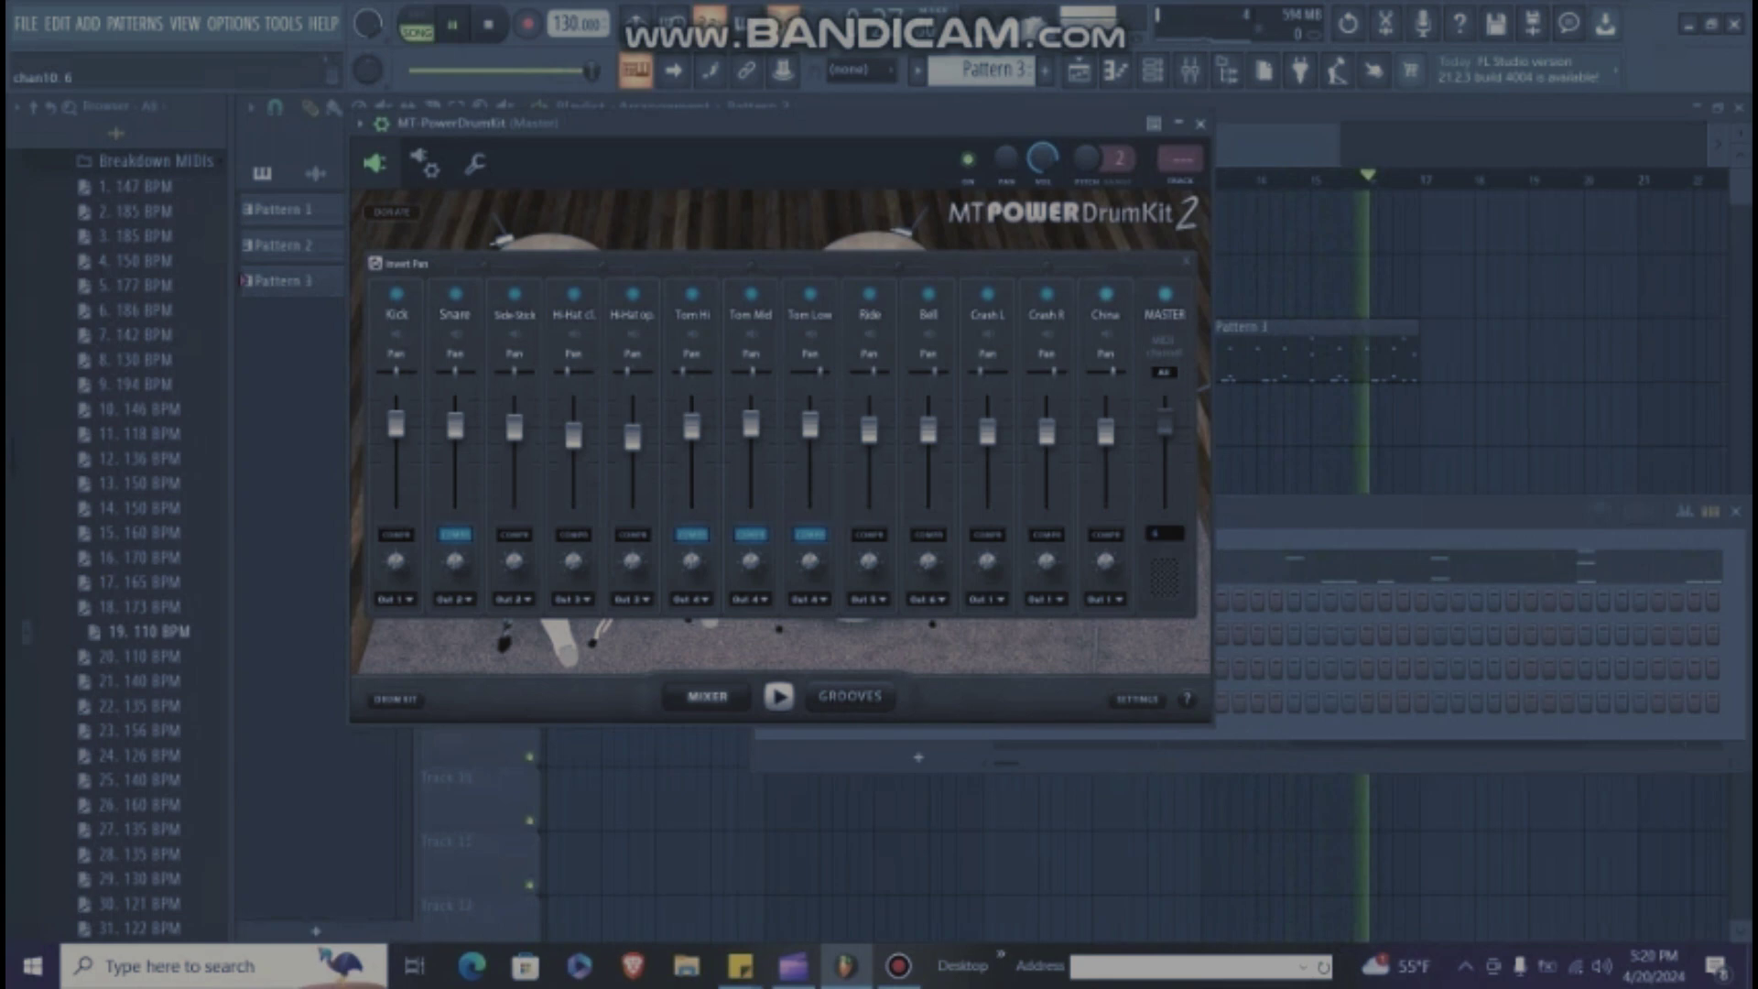
left_click(986, 599)
left_click(980, 693)
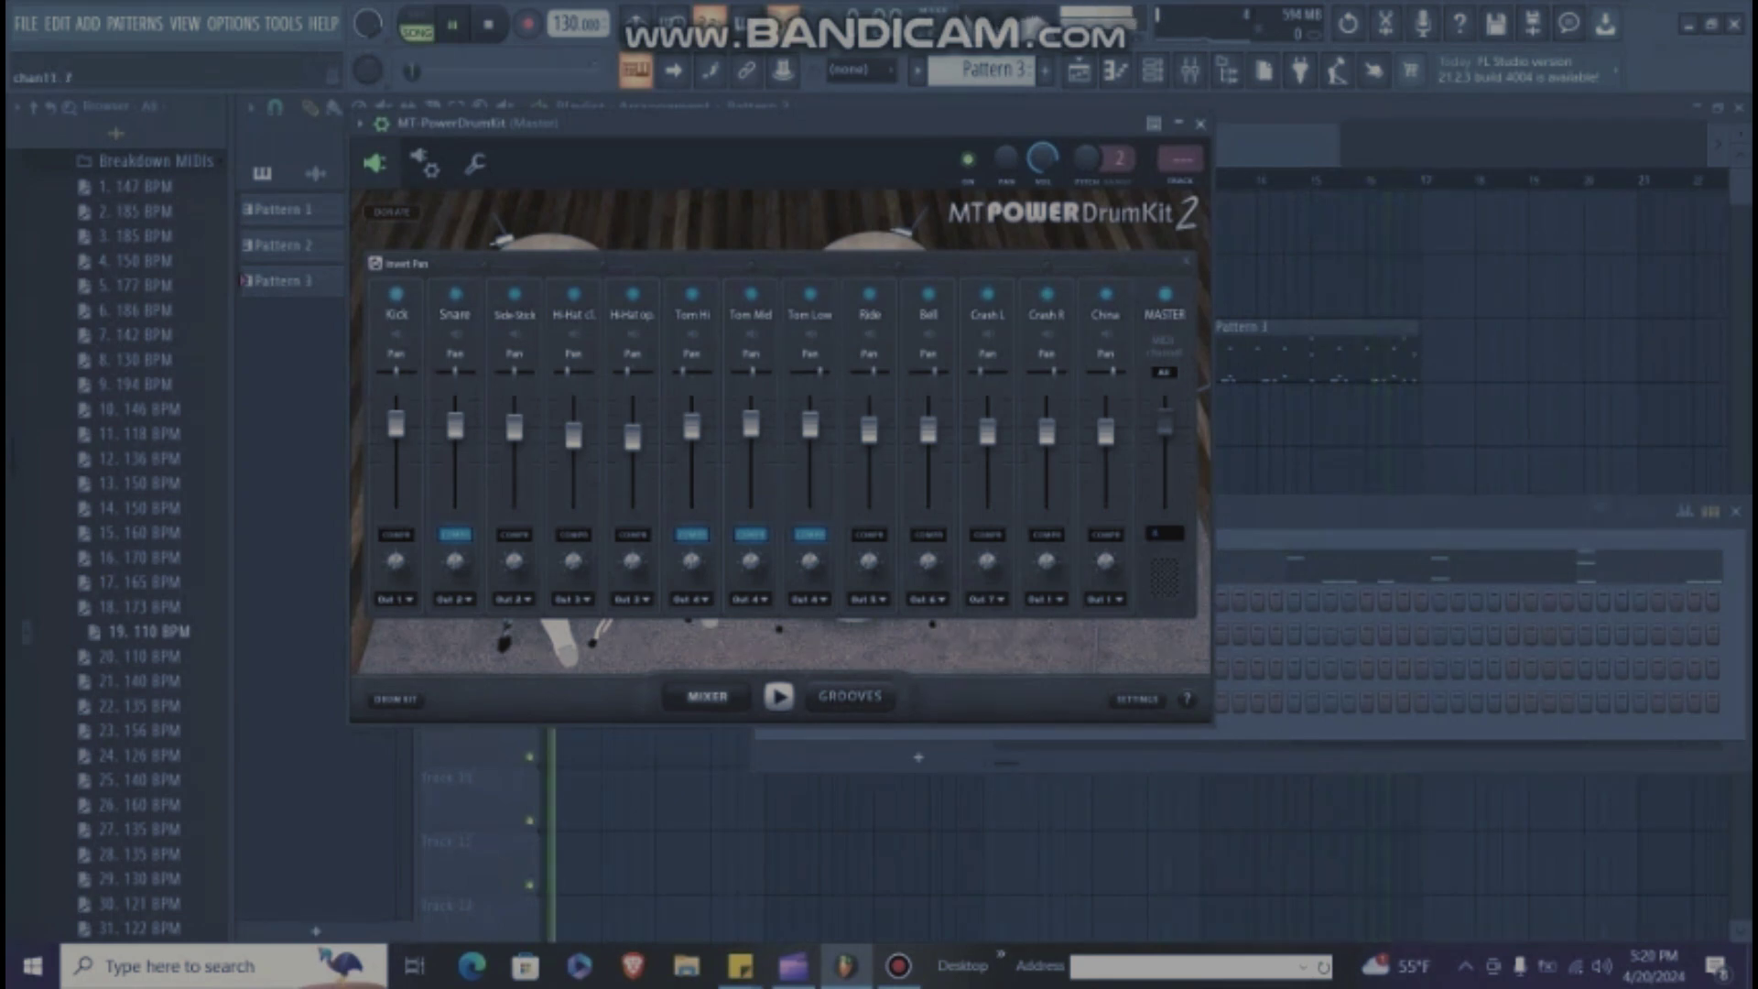
Step: Assign the Crash R and China channels to Out 8
left_click(1045, 599)
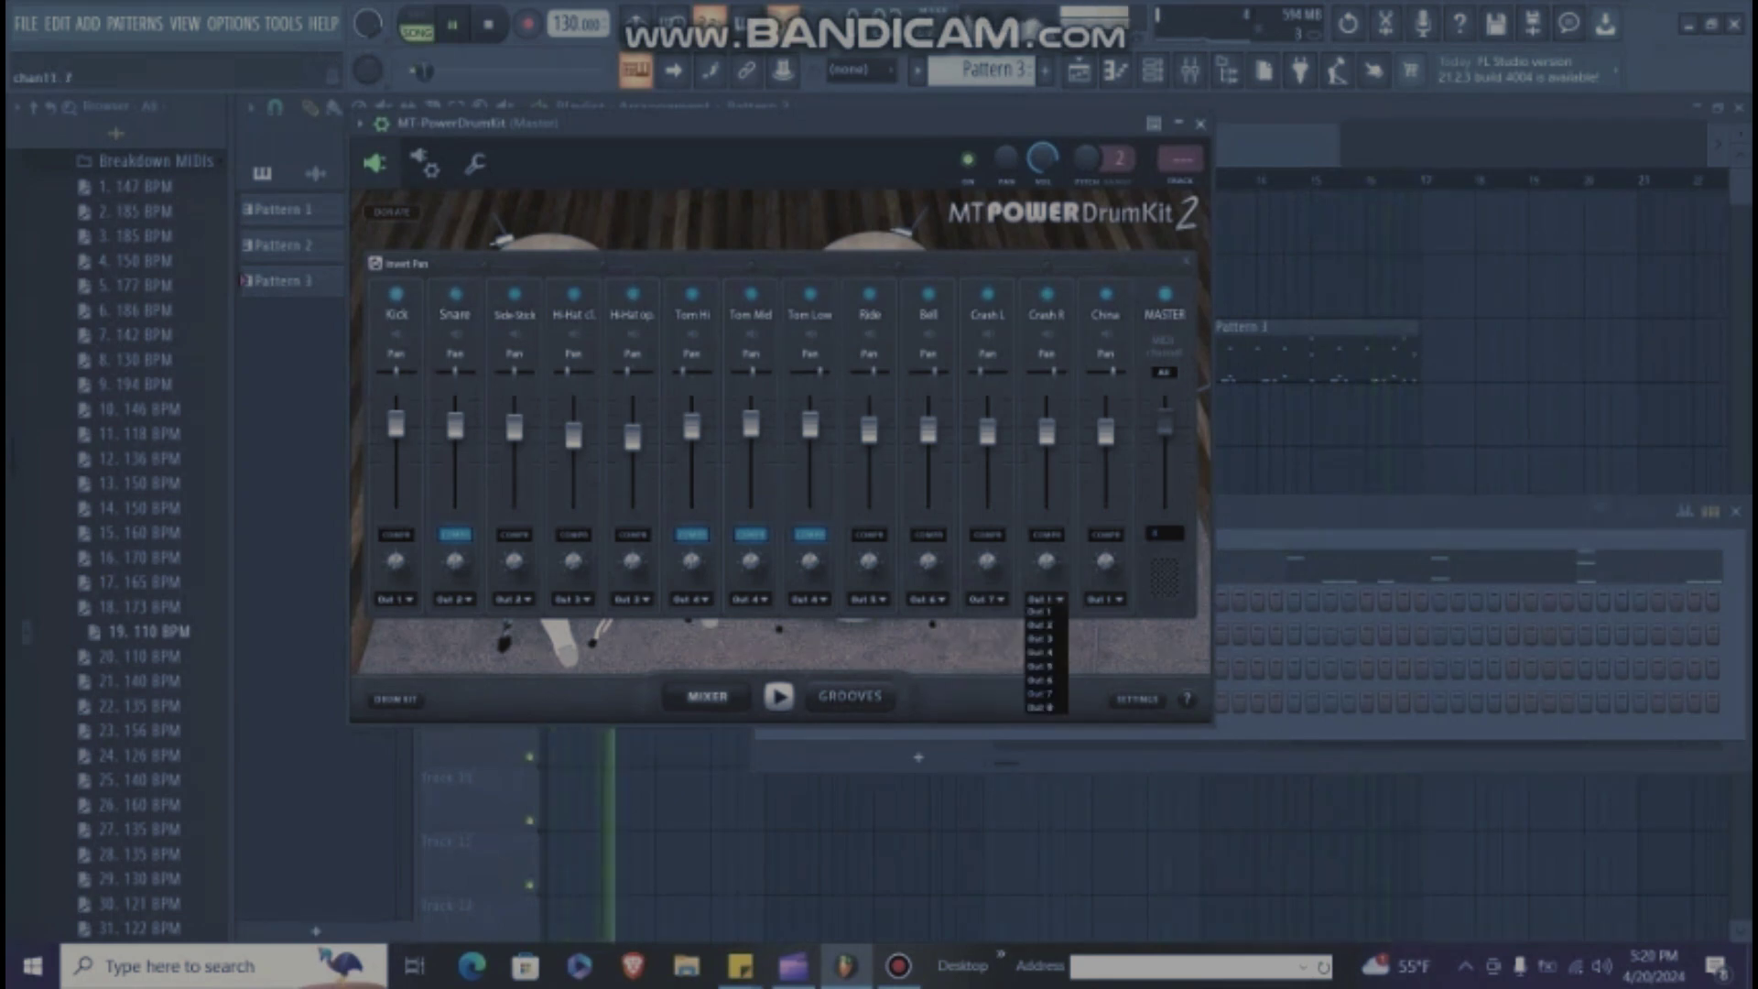
left_click(1039, 707)
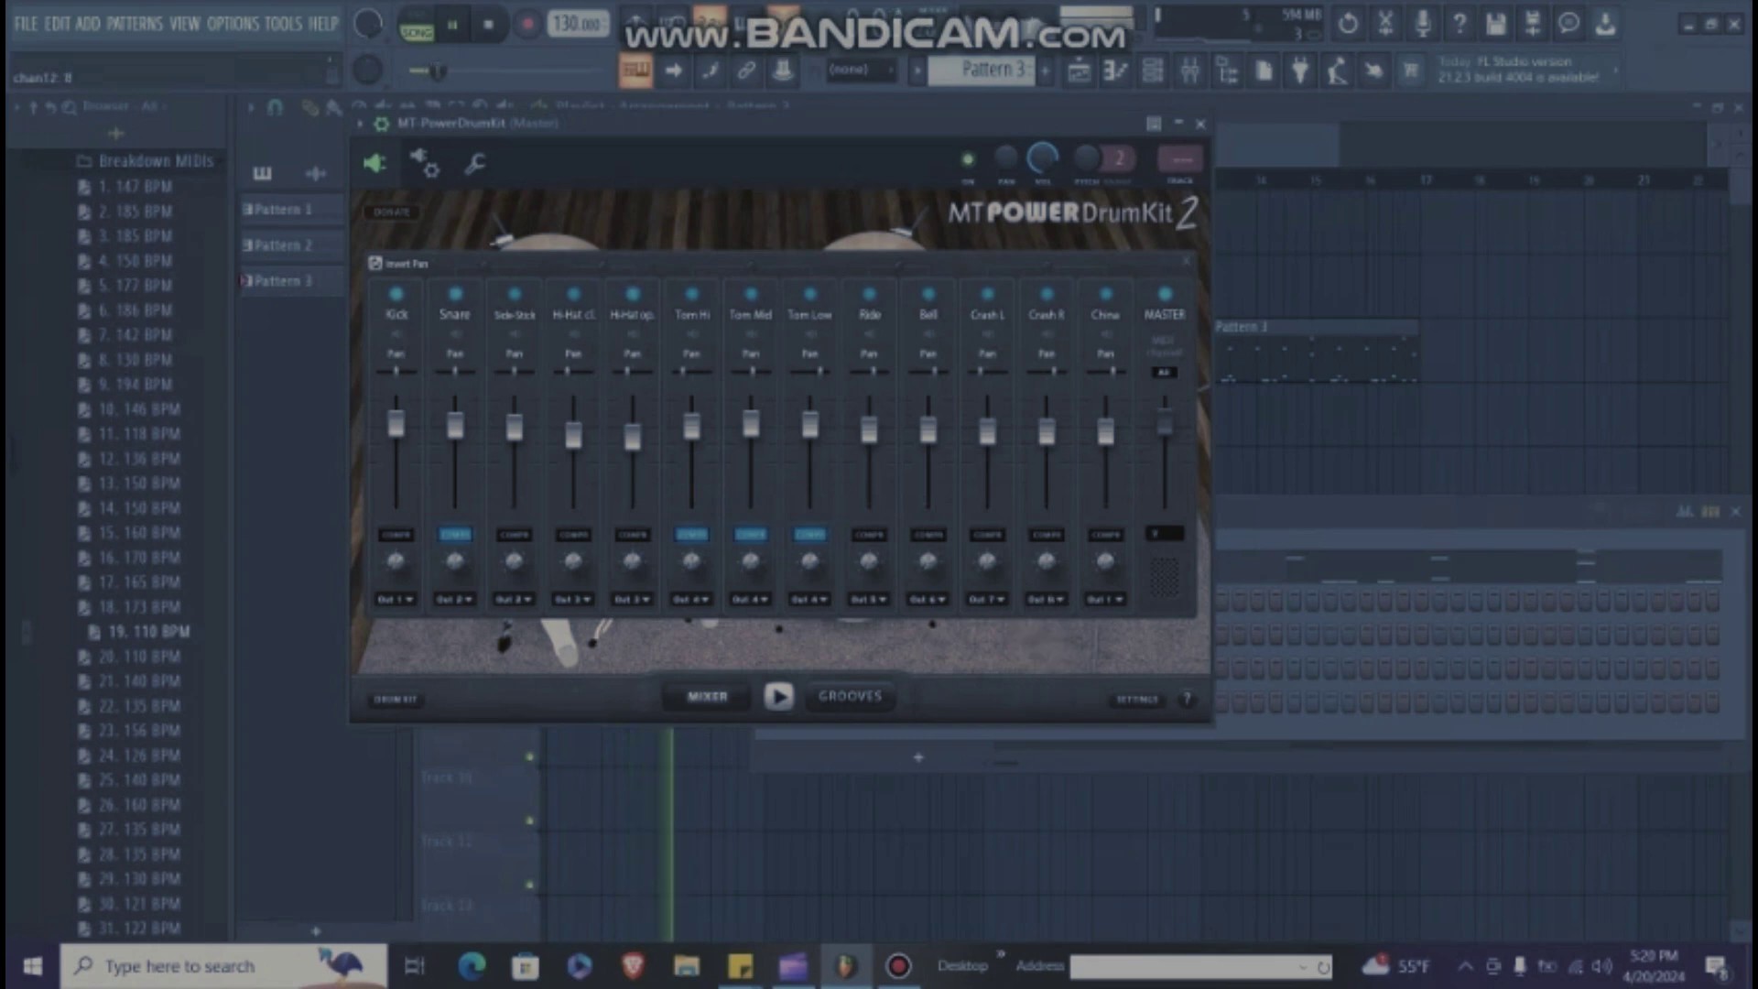
left_click(1106, 599)
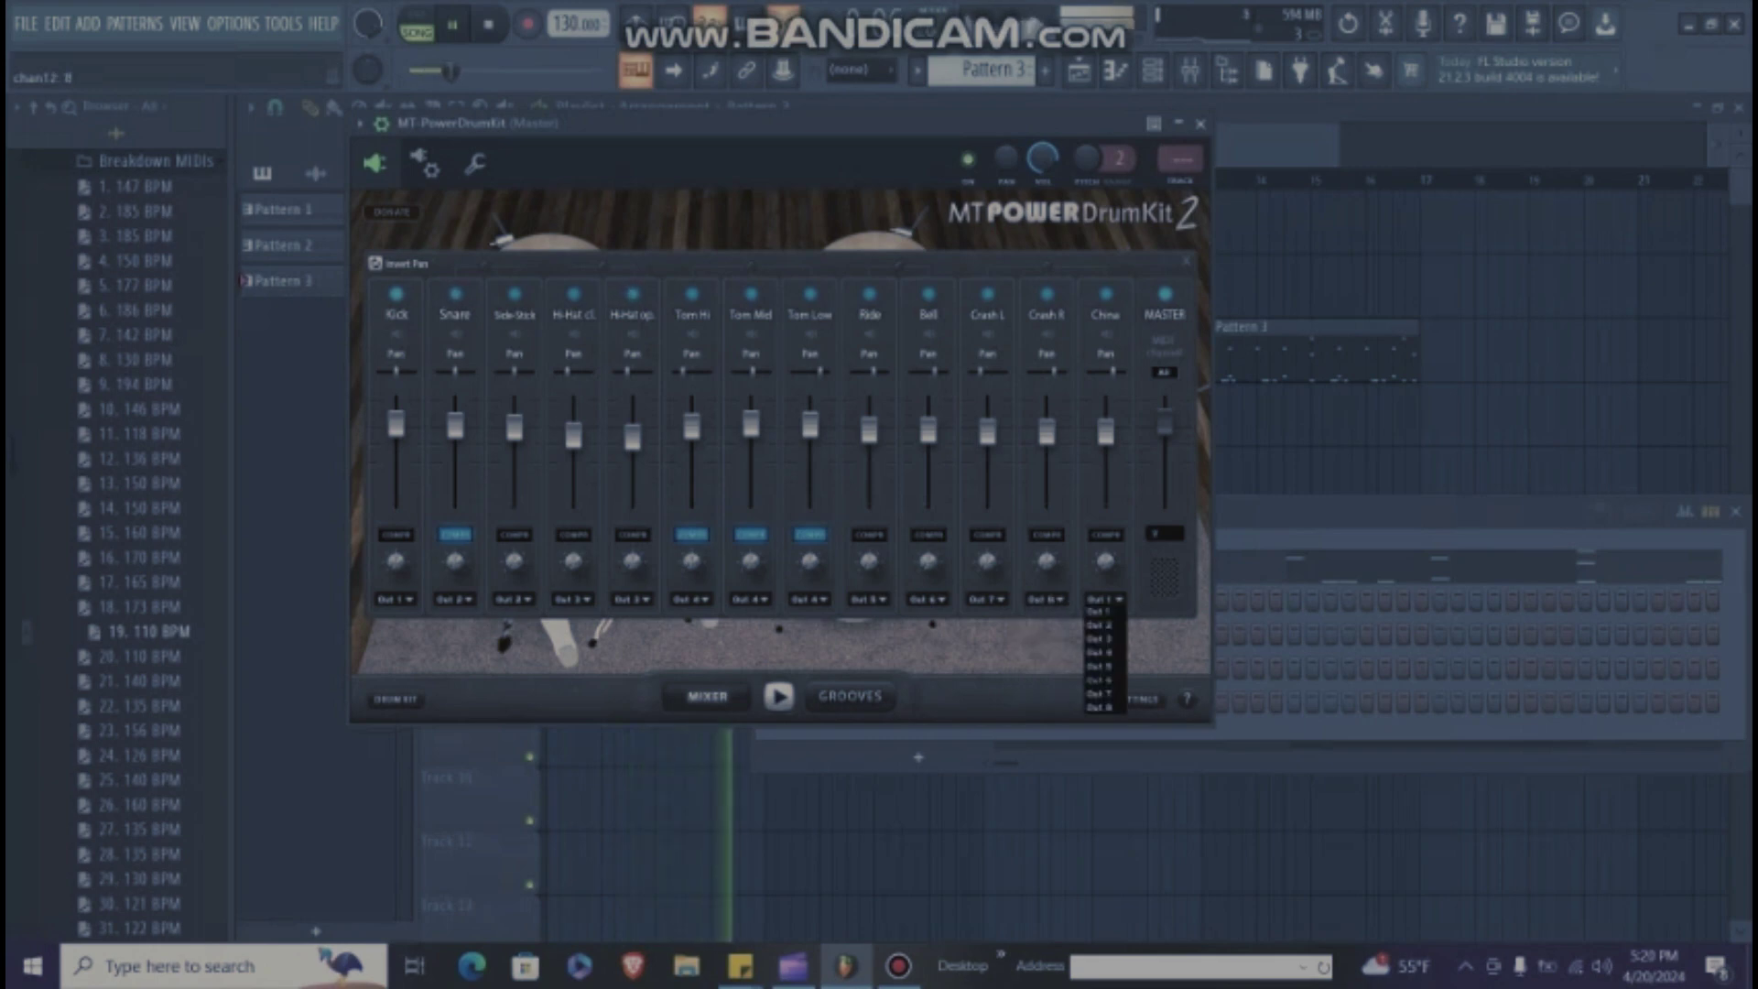
left_click(1099, 707)
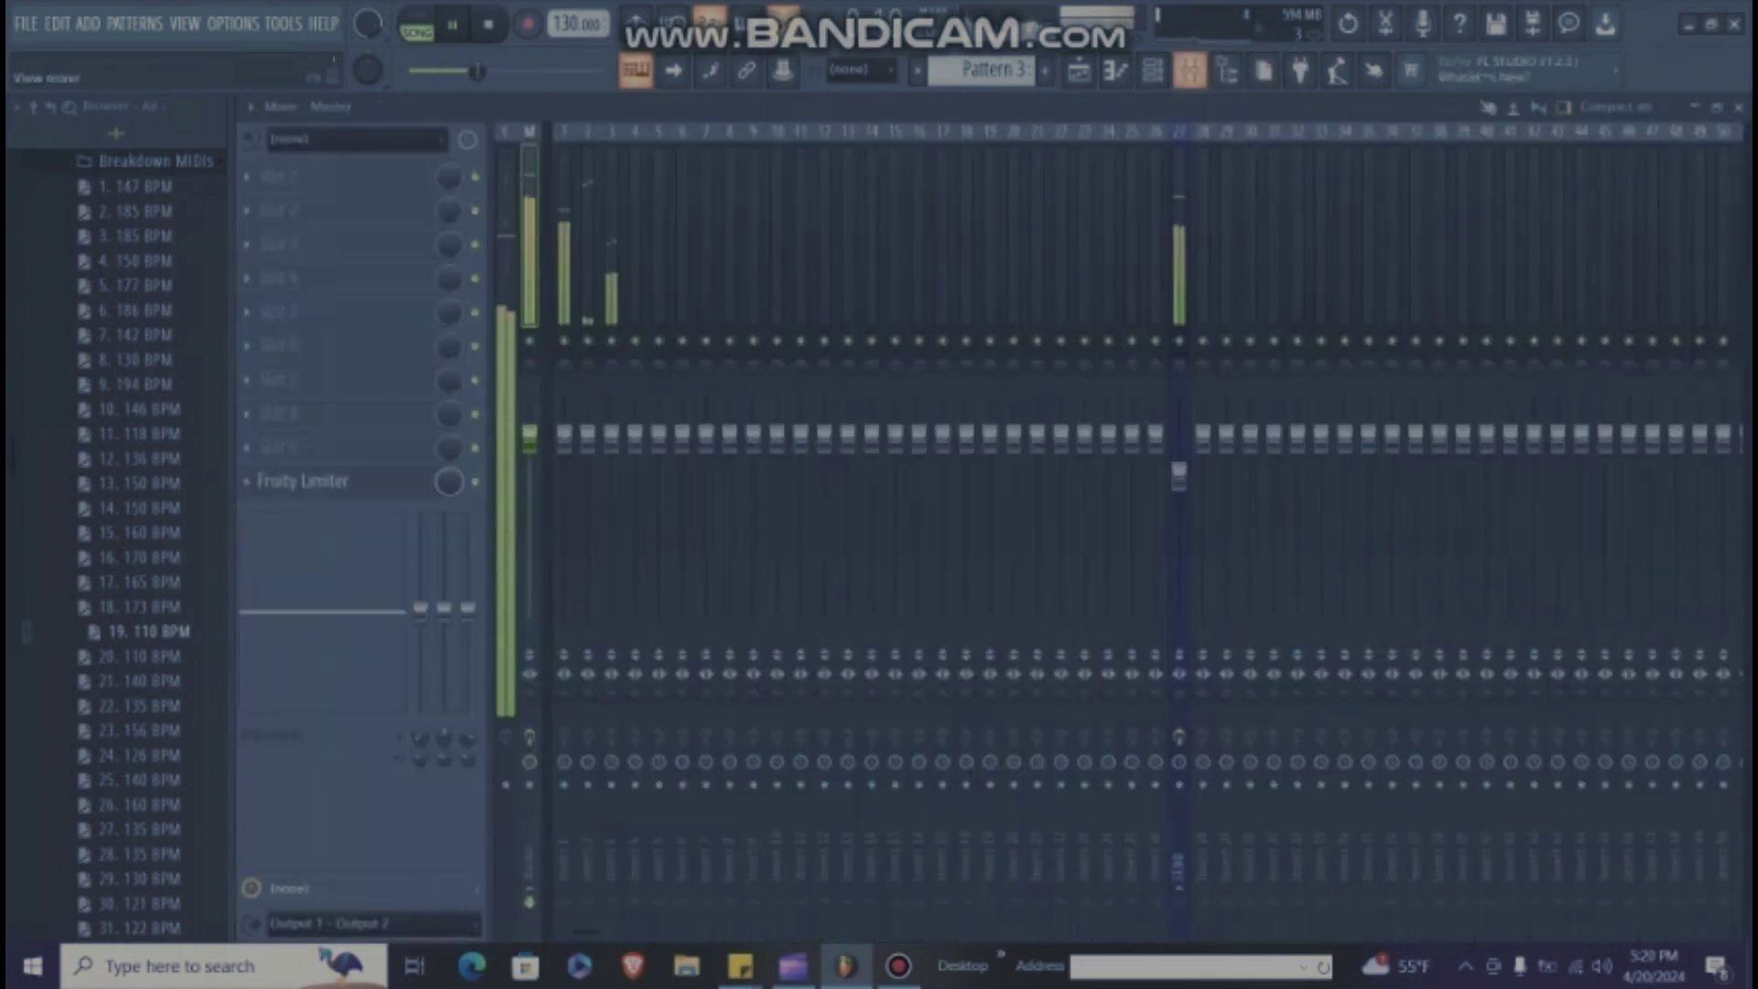
Step: Show the mixer and briefly solo track 1 to audition its output, restoring all tracks
key("F9")
right_click(564, 341)
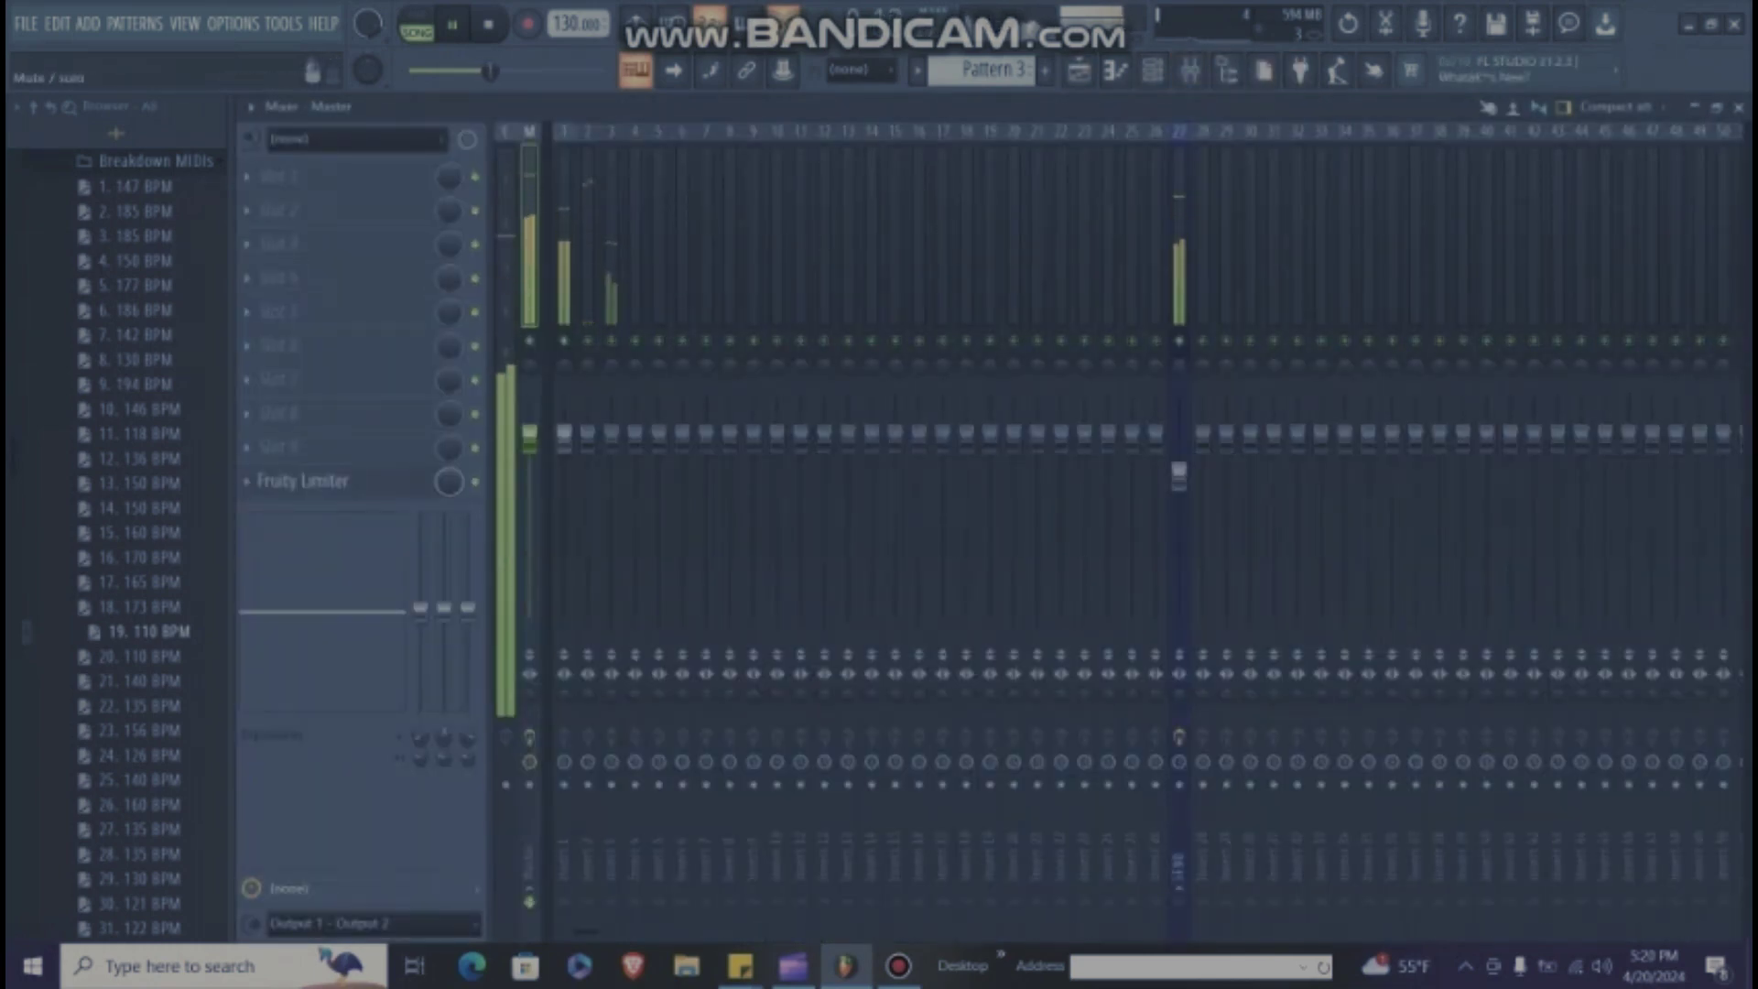
right_click(564, 340)
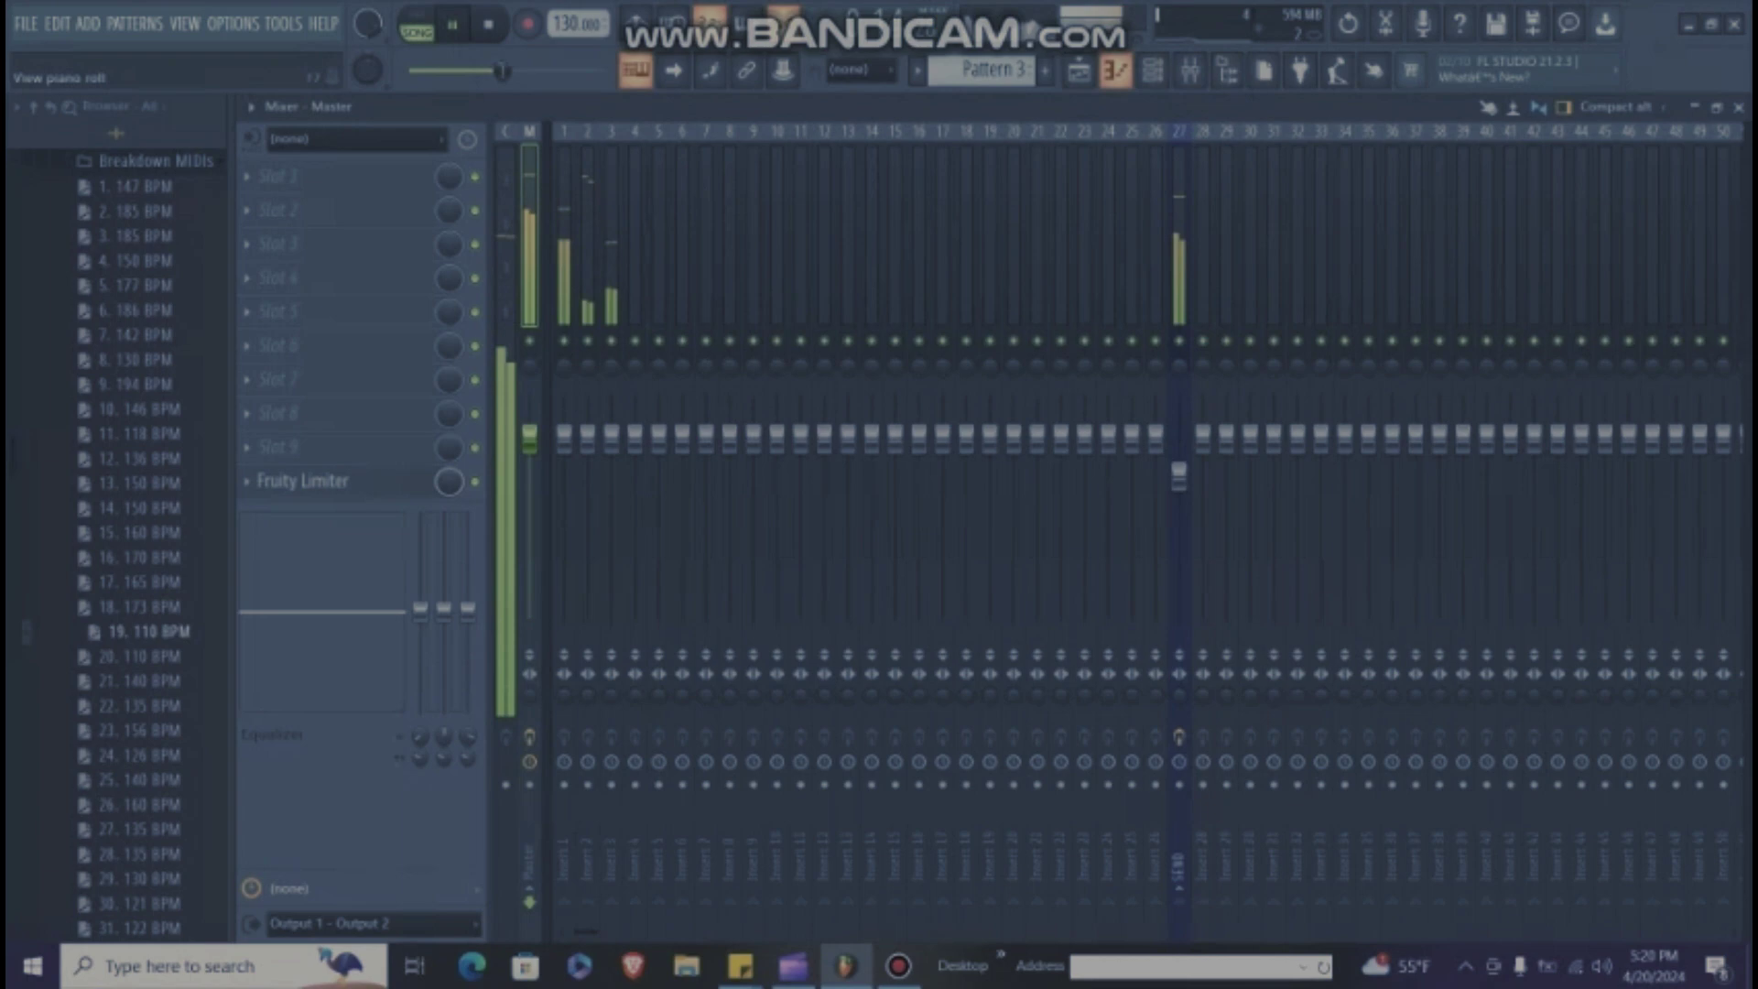
Step: View the pattern arrangement in the playlist and return to the mixer to check the drum track levels
left_click(1078, 69)
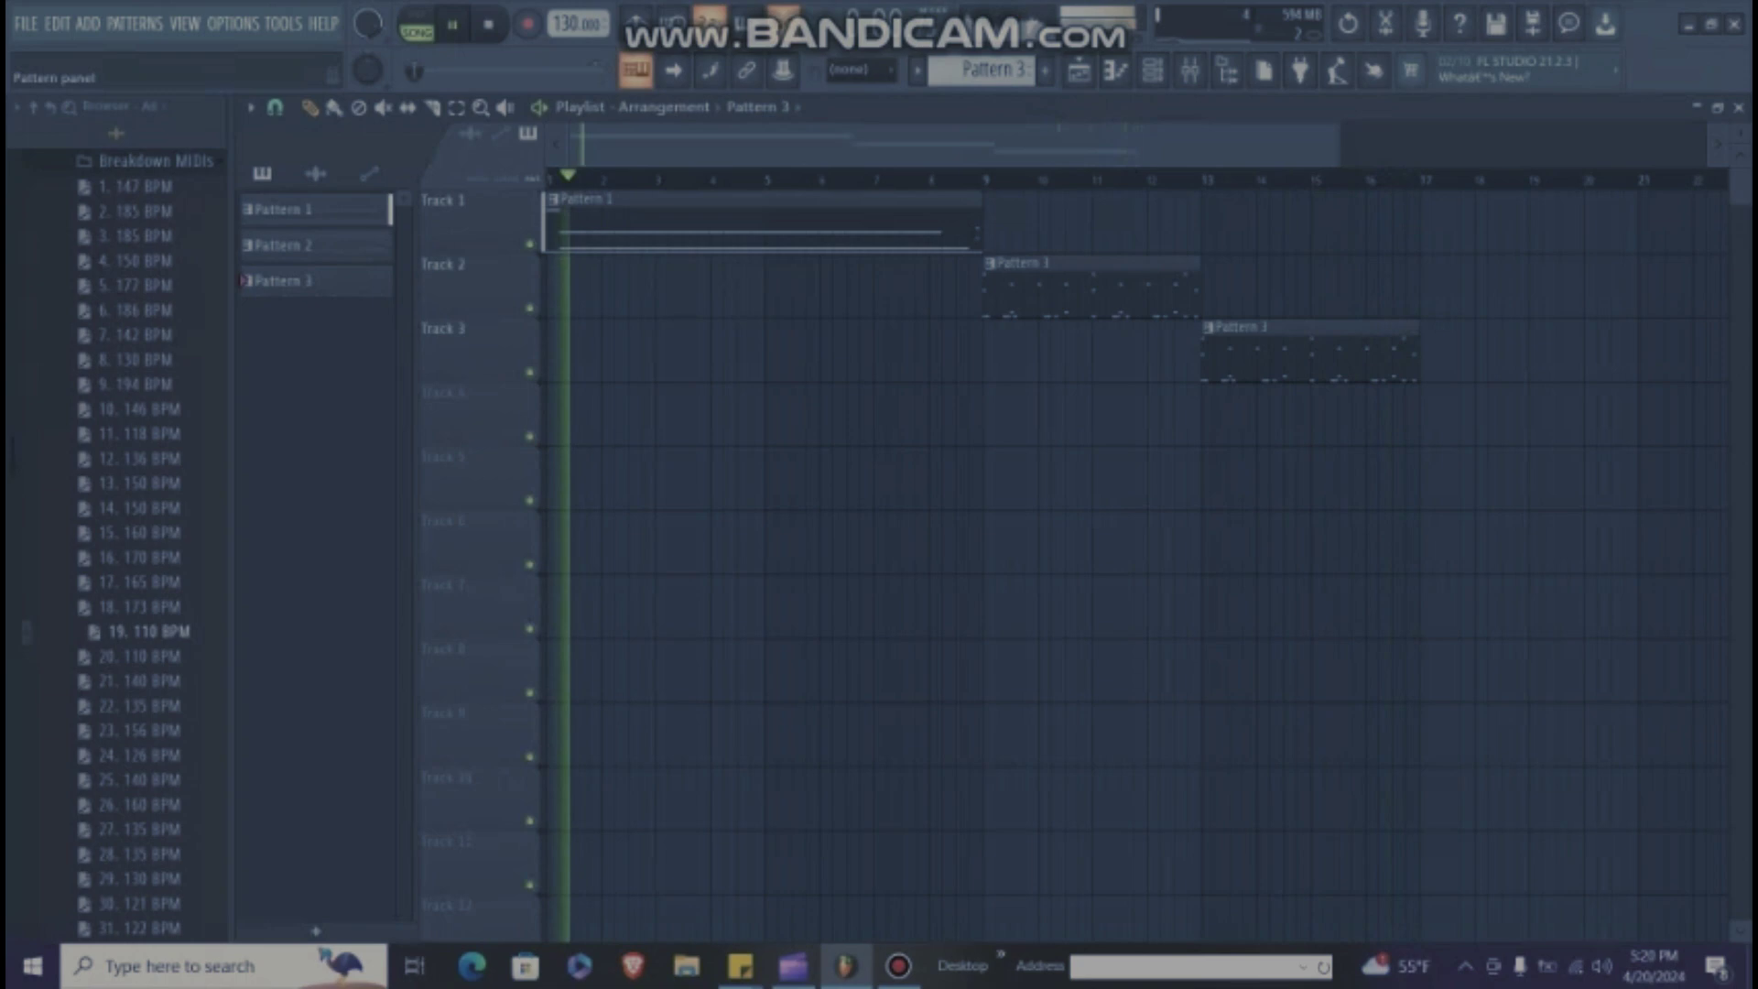
left_click(1191, 70)
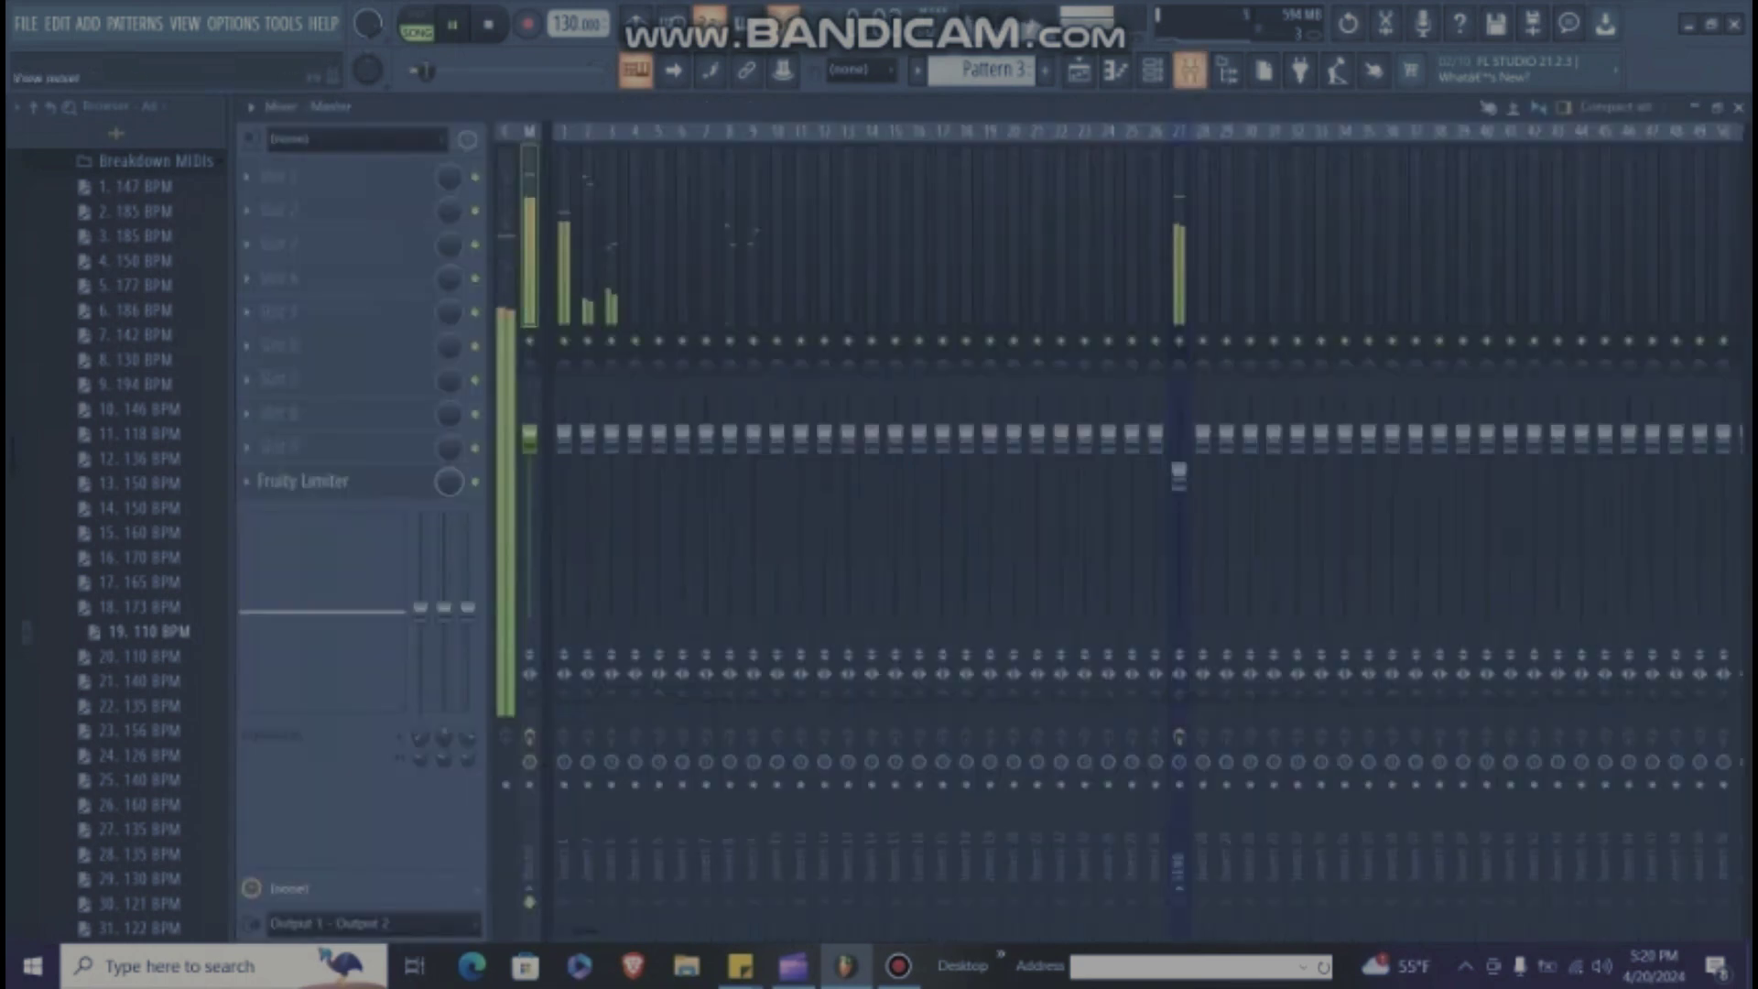